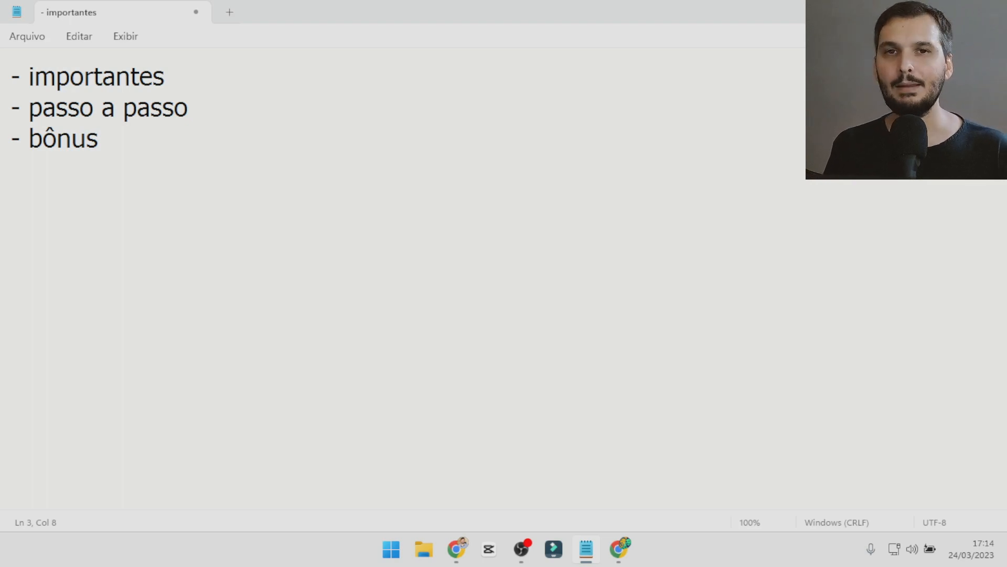
Leave a blank line below "- bônus" and start a second list with the item "- trabalho ou casa".
key(Return)
key(Return)
text(-)
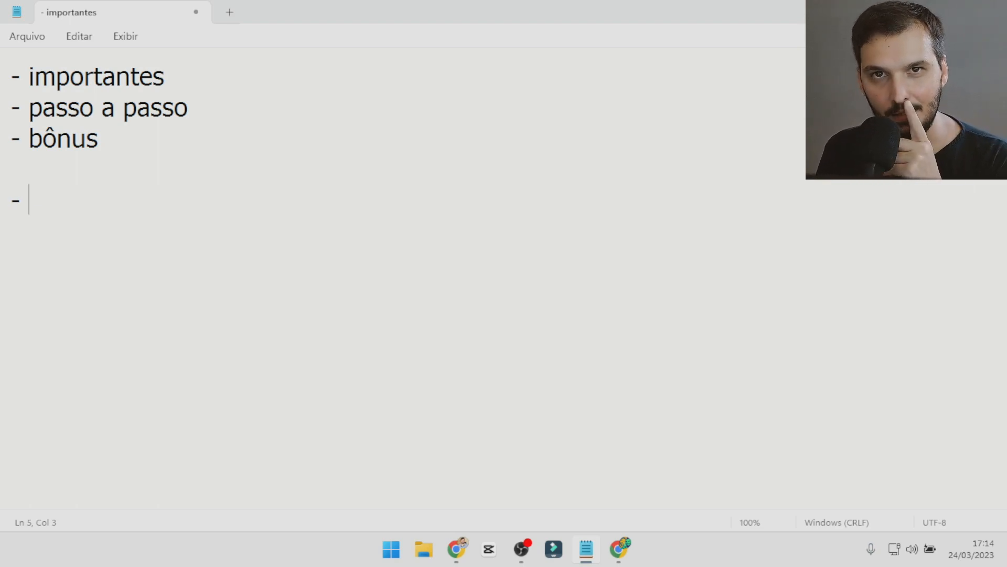
text(tr)
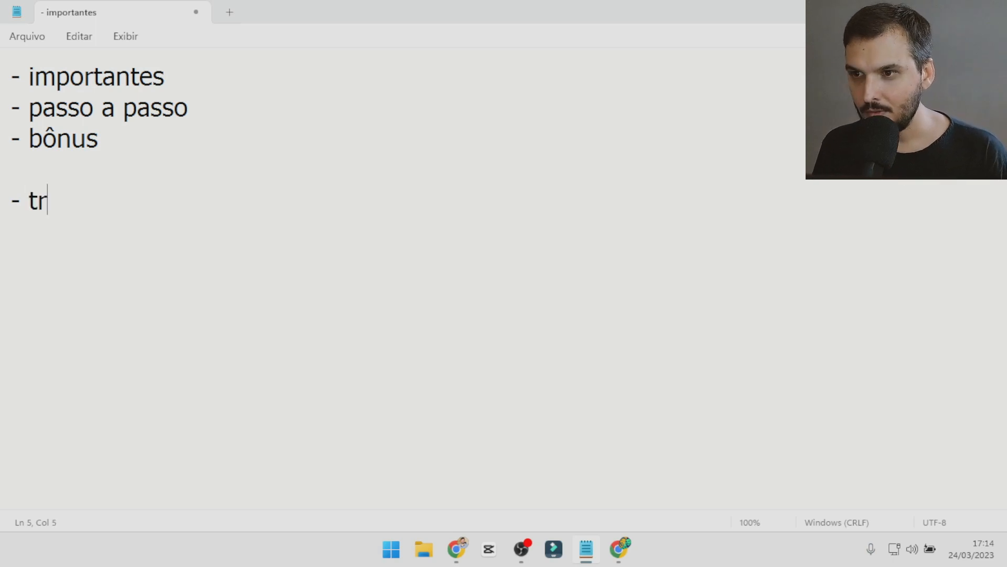
text(abalho ou casa)
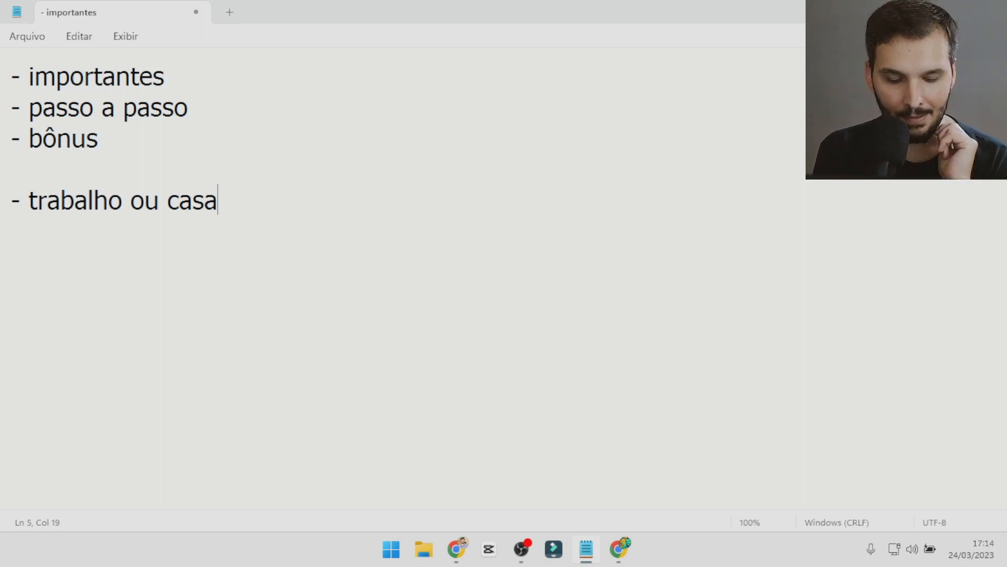
Add the items "- conhecer seu trabalho" and "- visual" to the second list.
key(Return)
text(- )
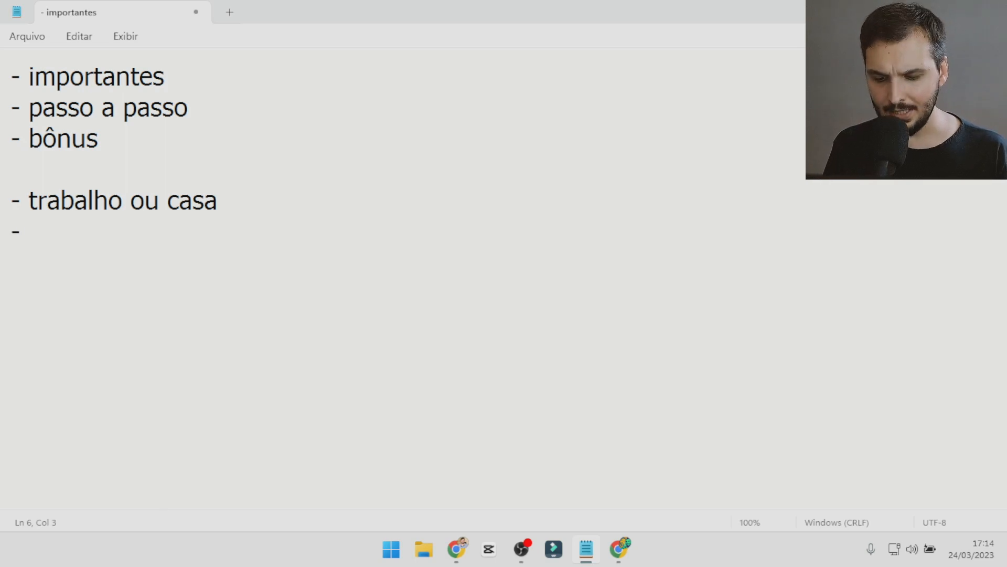
text(conhecer seu)
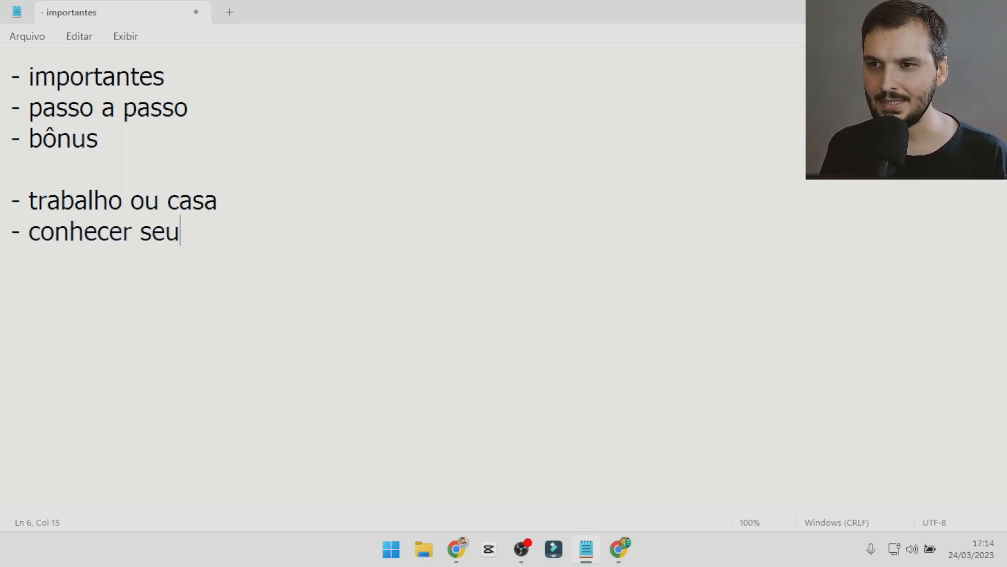
text( trabalho)
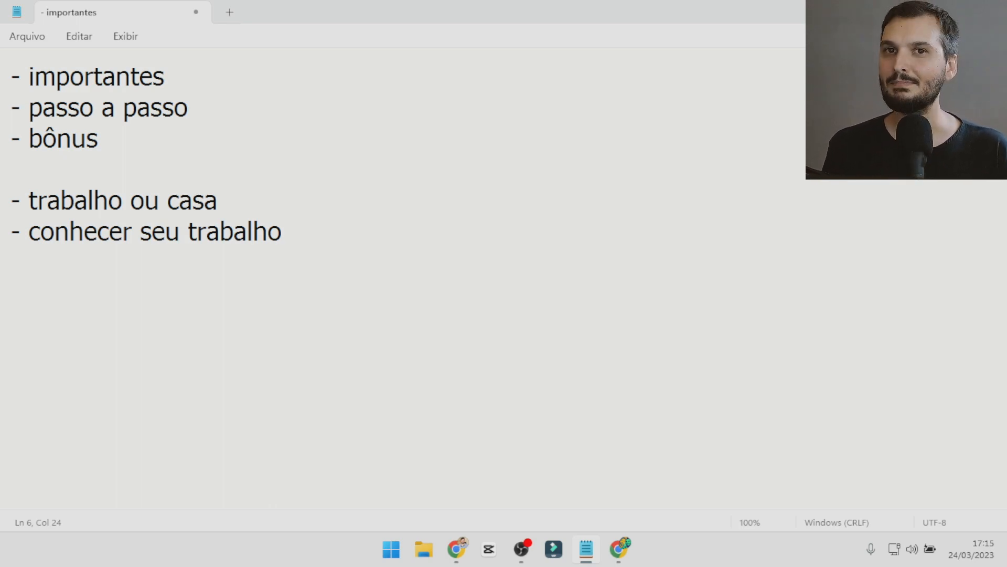
key(Return)
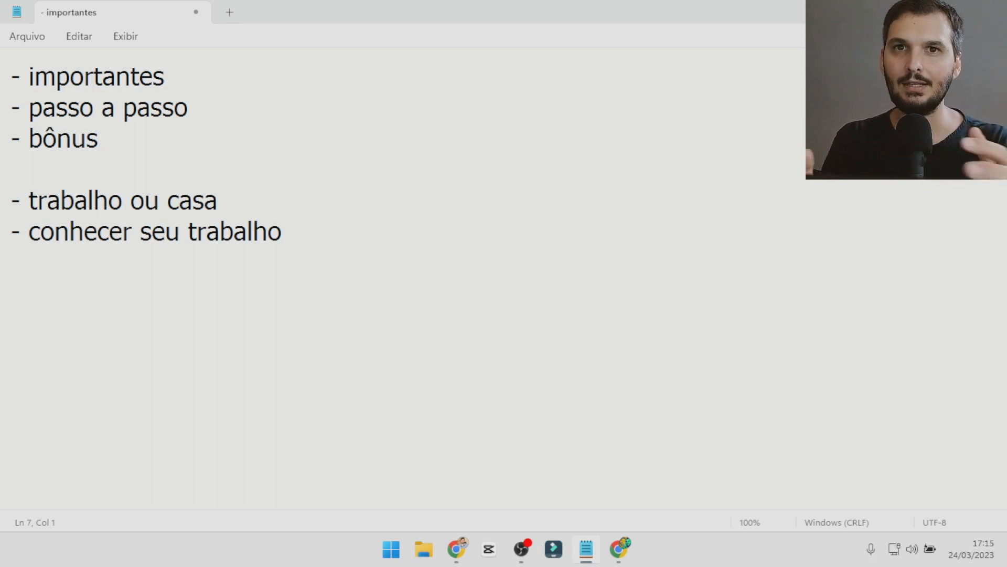
text(-)
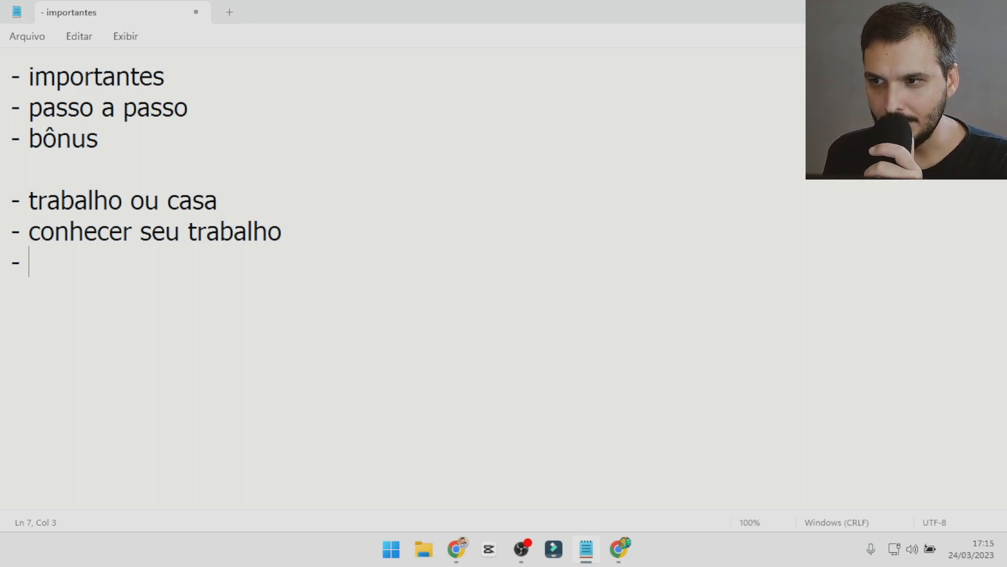
text(visual)
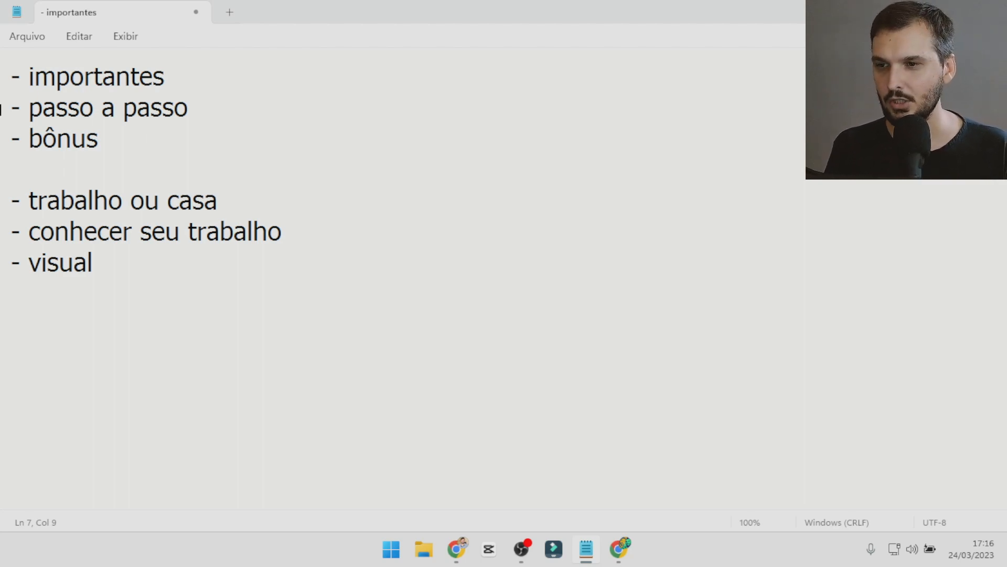
drag(124, 266, 3, 198)
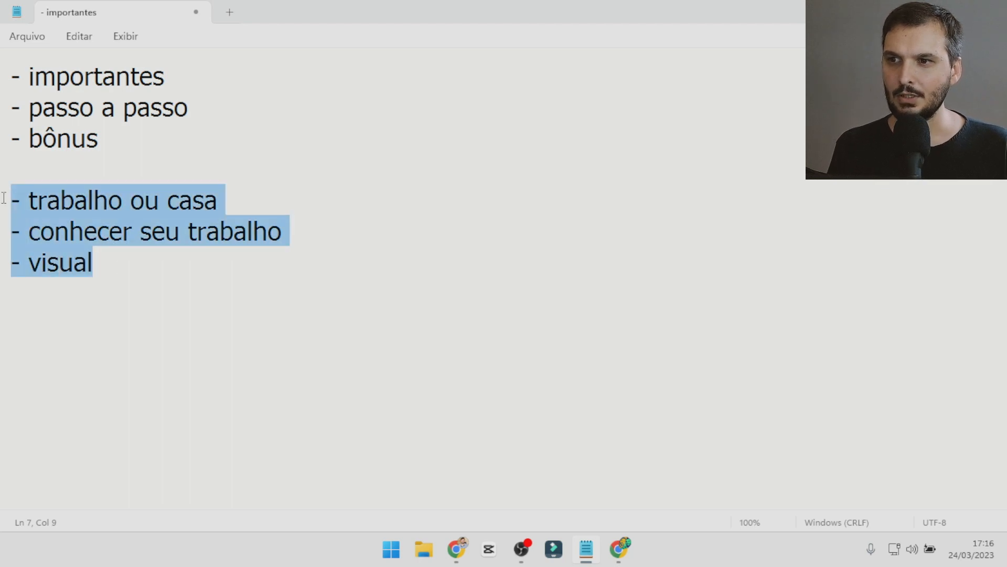
drag(42, 108, 174, 128)
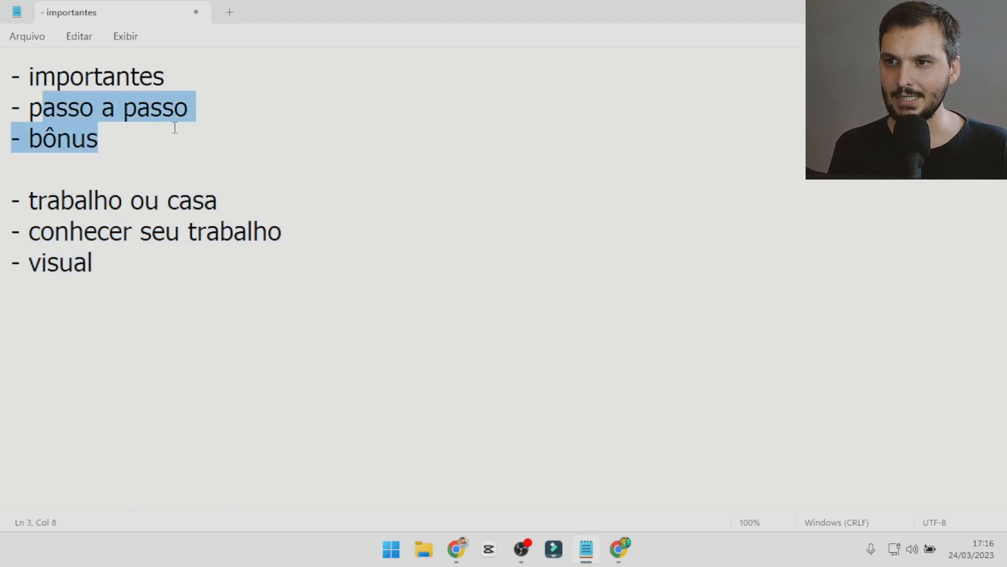
click(175, 127)
Switch to the Meta Ads Manager in Chrome and create a new campaign with the Engajamento objective.
click(456, 549)
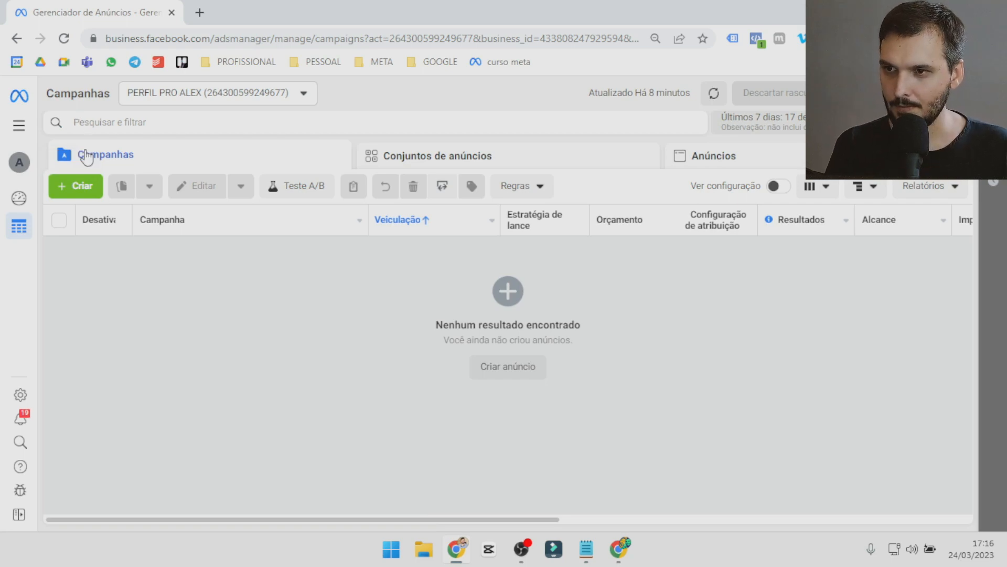
click(73, 189)
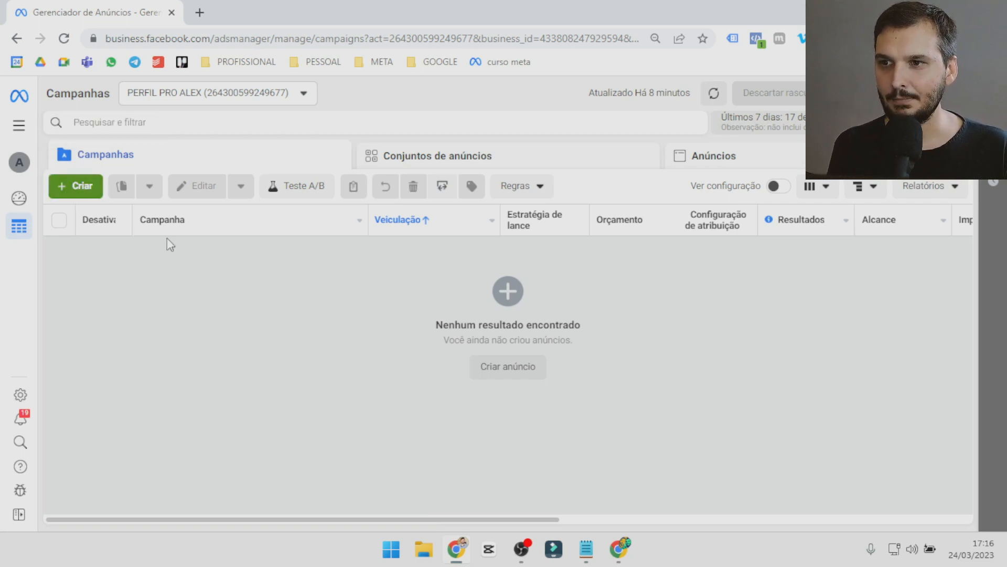
click(399, 396)
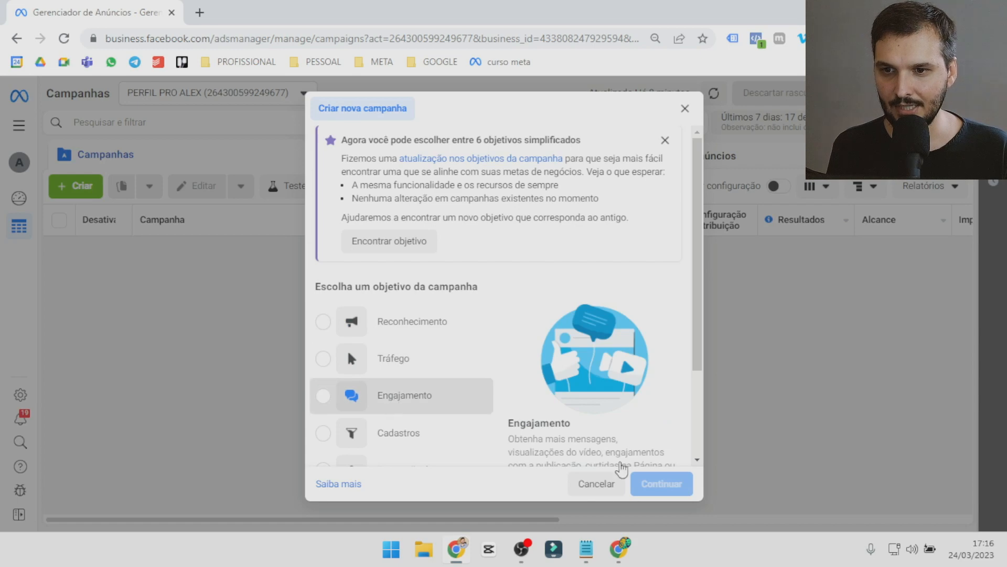
click(677, 483)
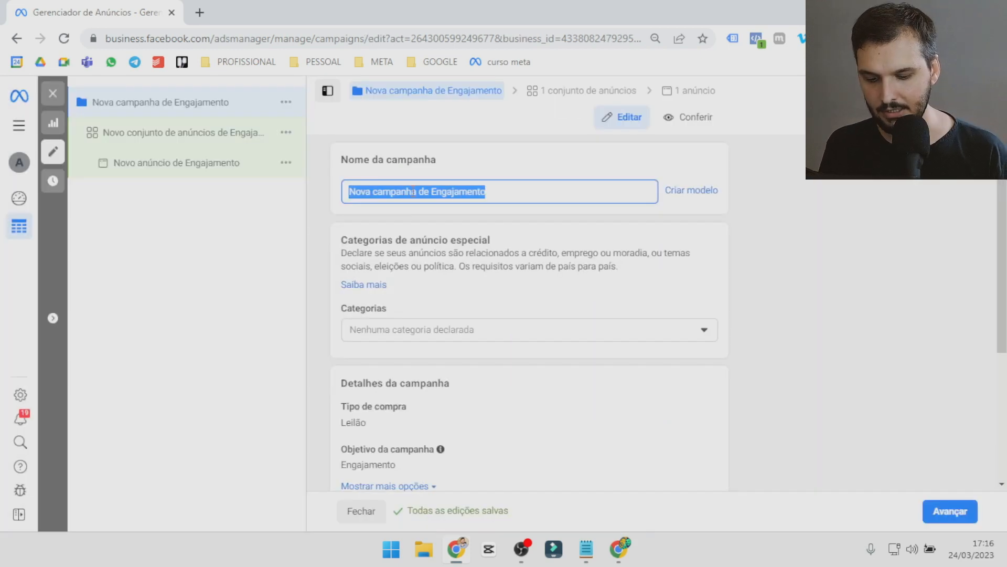
Name the new engagement campaign "campanha".
text(campanha)
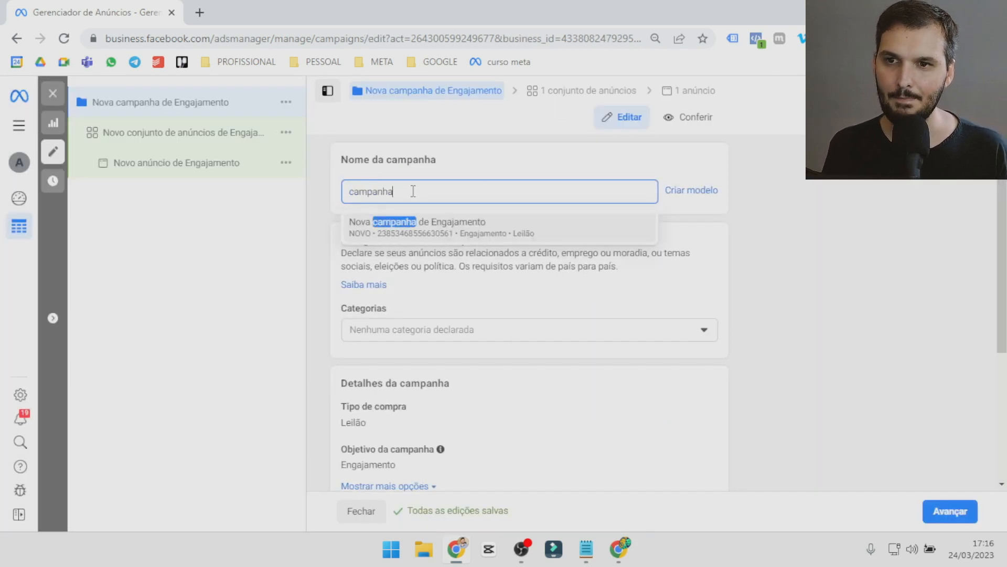
click(462, 165)
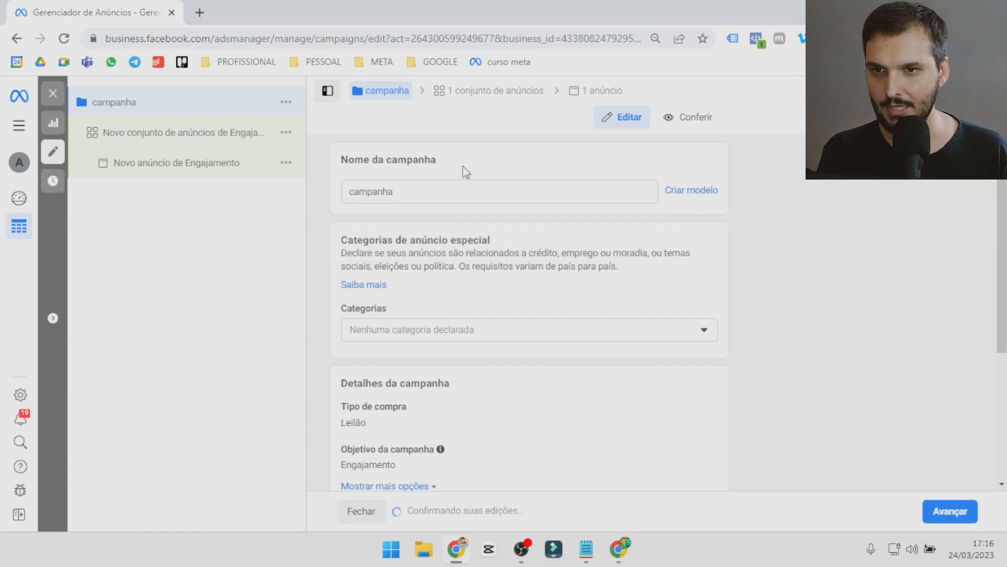
Rename the campaign as "conhecer trabalho" and proceed to its ad set settings.
click(402, 192)
drag(401, 191, 346, 195)
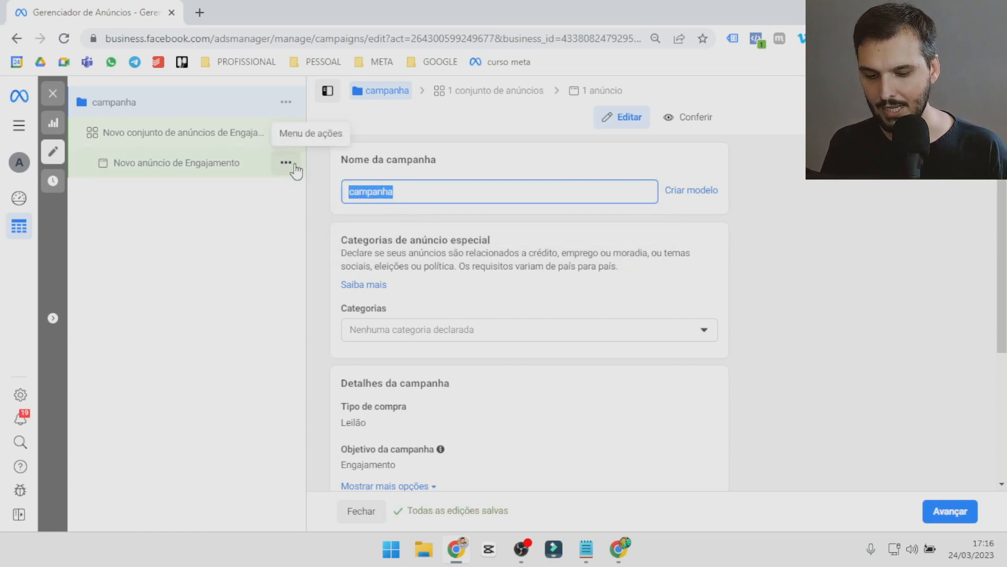
text(conhecer trabalho)
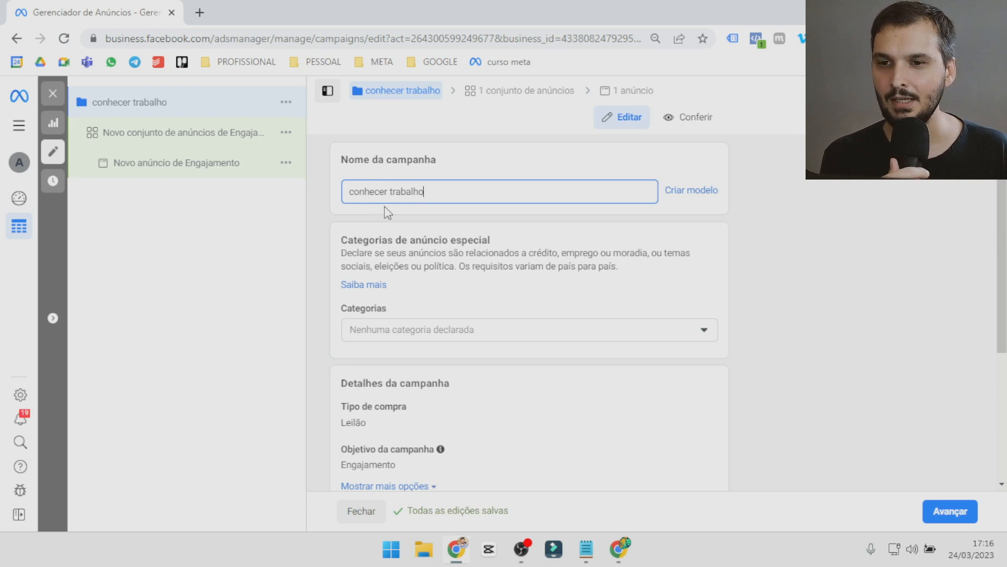
scroll(461, 346, down, 4)
click(950, 511)
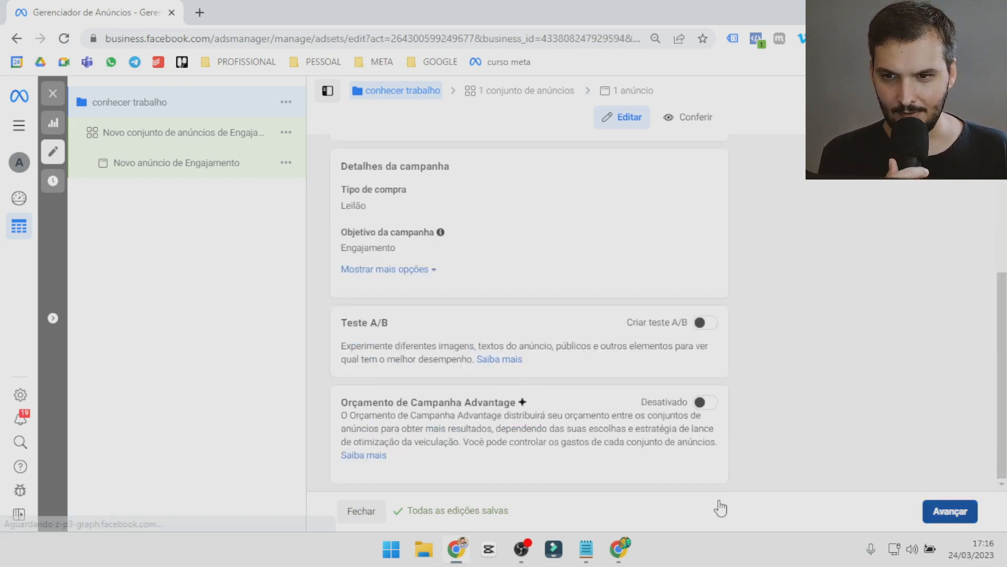
Set the ad set's conversion location to "No seu anúncio".
triple_click(392, 190)
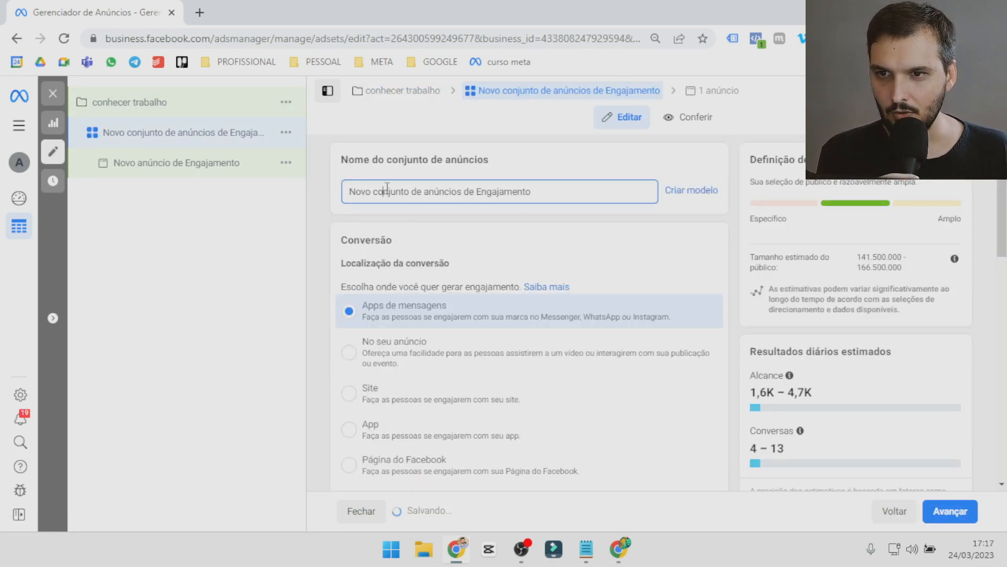
scroll(388, 224, down, 1)
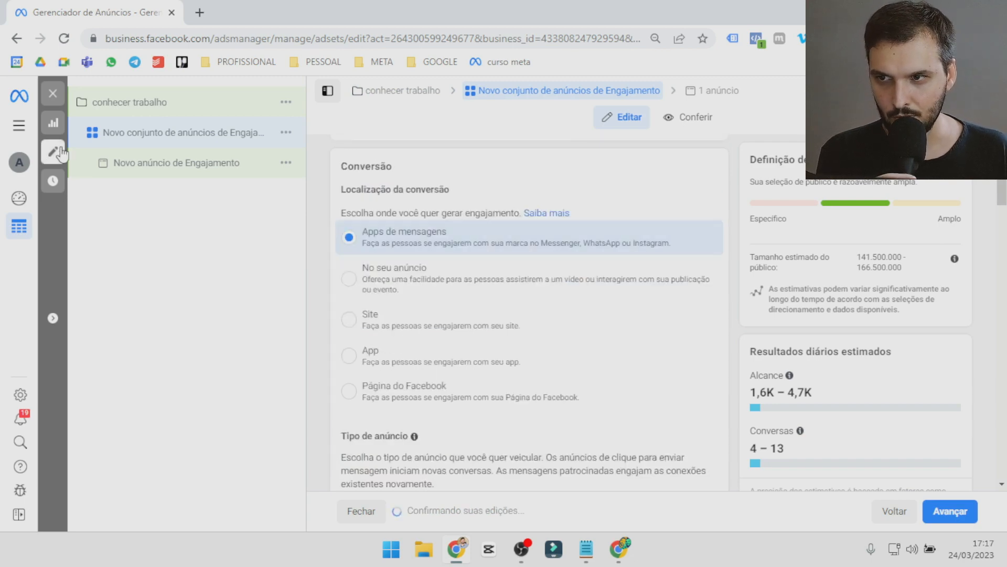
click(398, 284)
Set the ad set's daily budget to R$ 10,00.
scroll(451, 315, down, 2)
scroll(446, 325, down, 2)
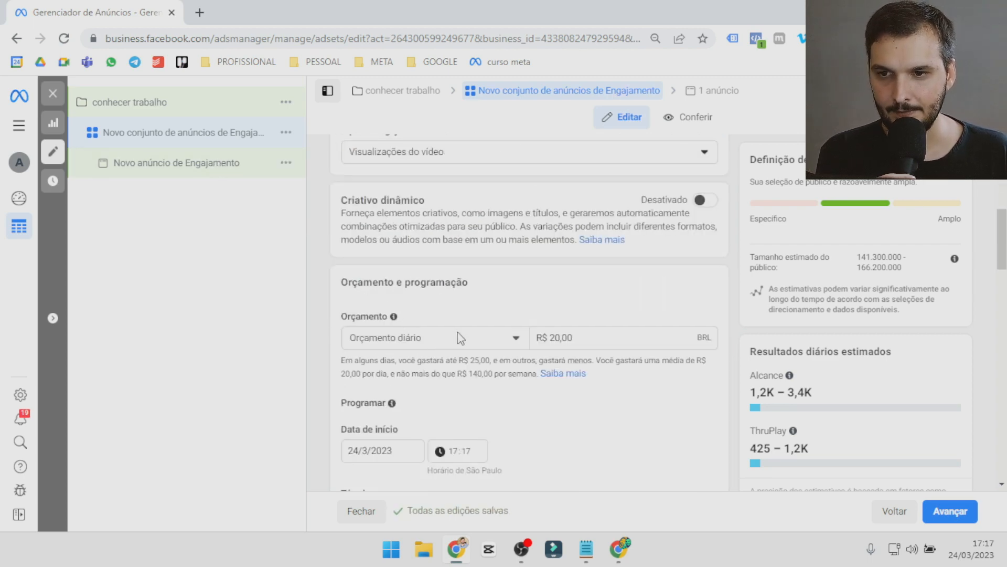
scroll(467, 315, down, 1)
triple_click(564, 263)
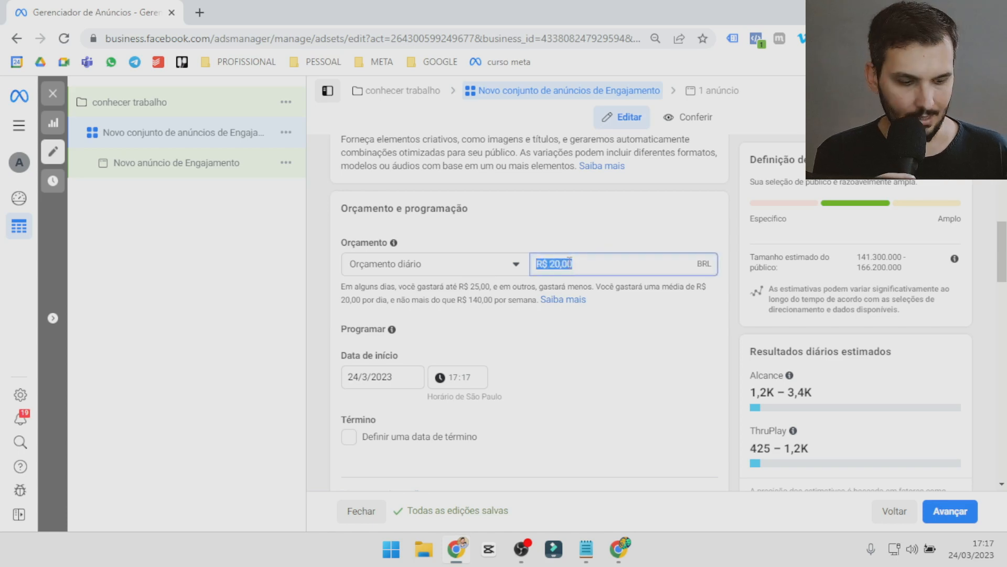
text(10)
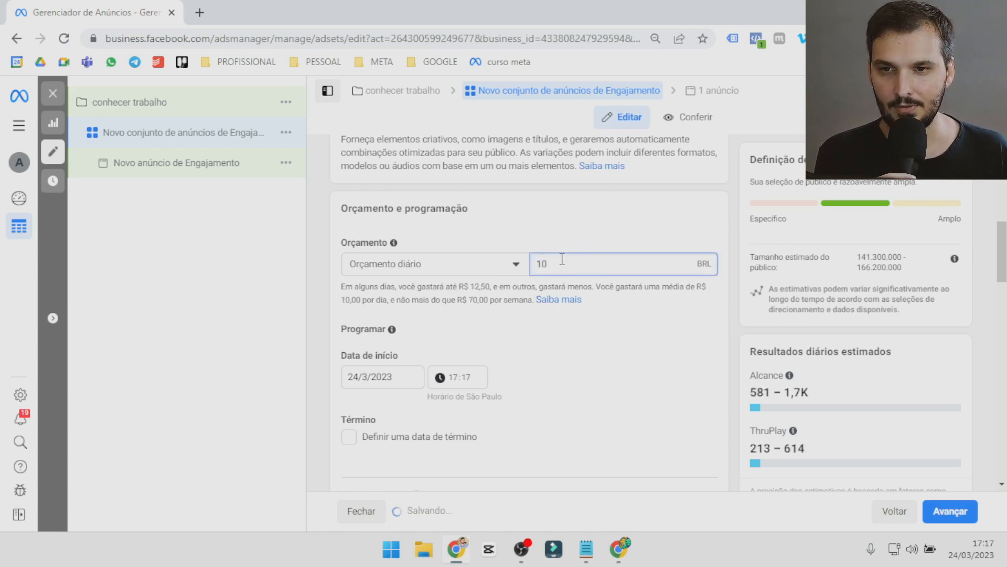
click(559, 239)
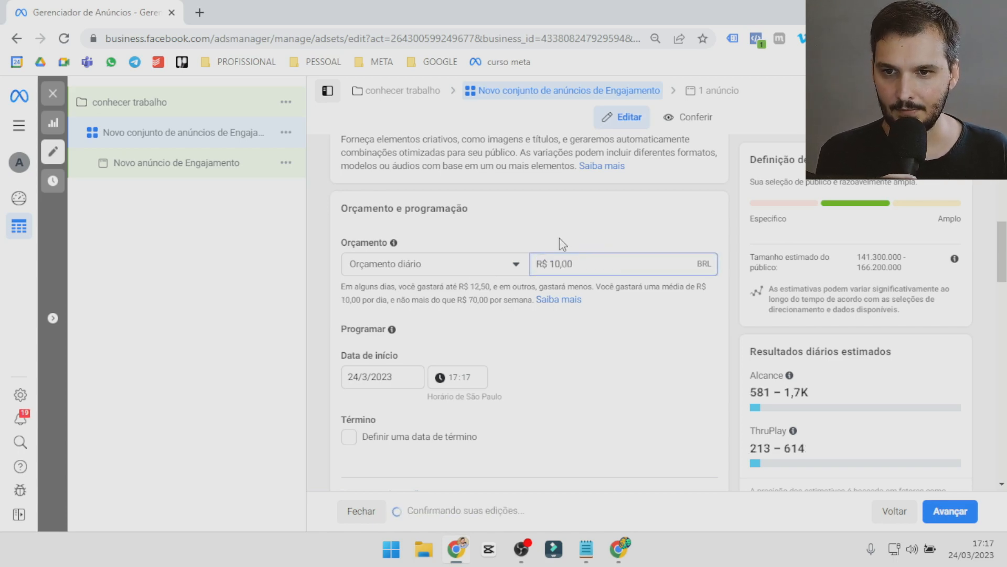
click(549, 264)
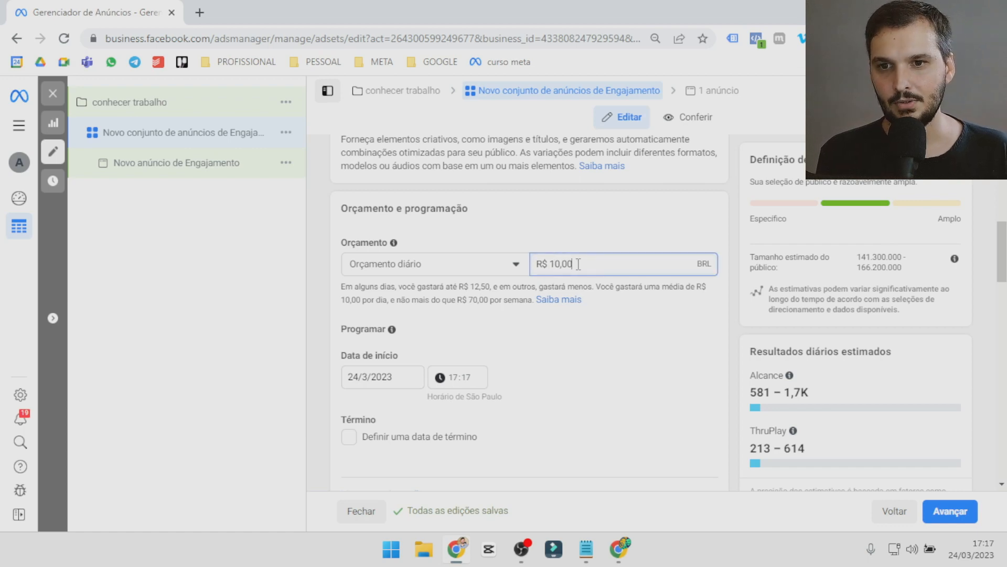
drag(572, 263, 533, 270)
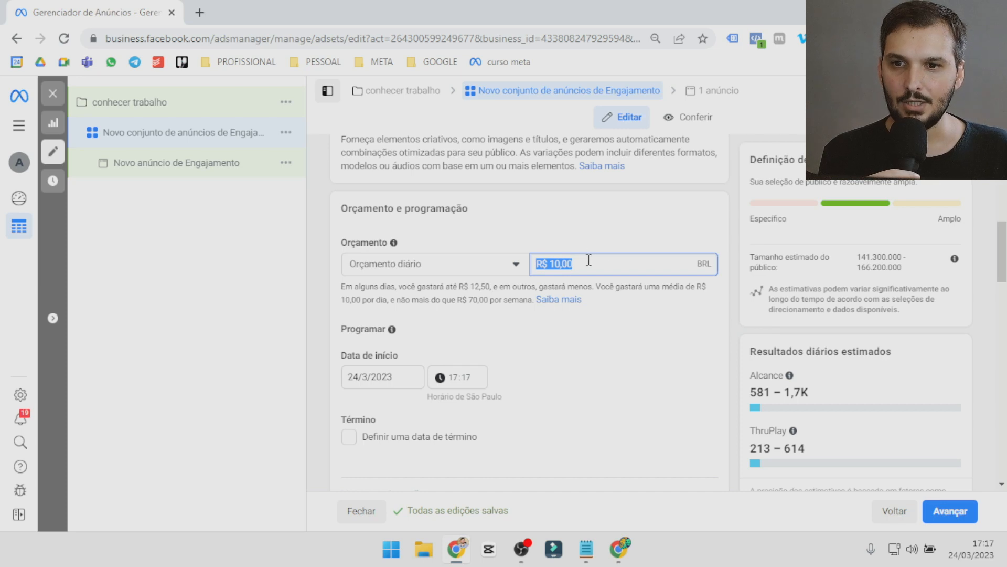
click(576, 265)
drag(580, 266, 538, 279)
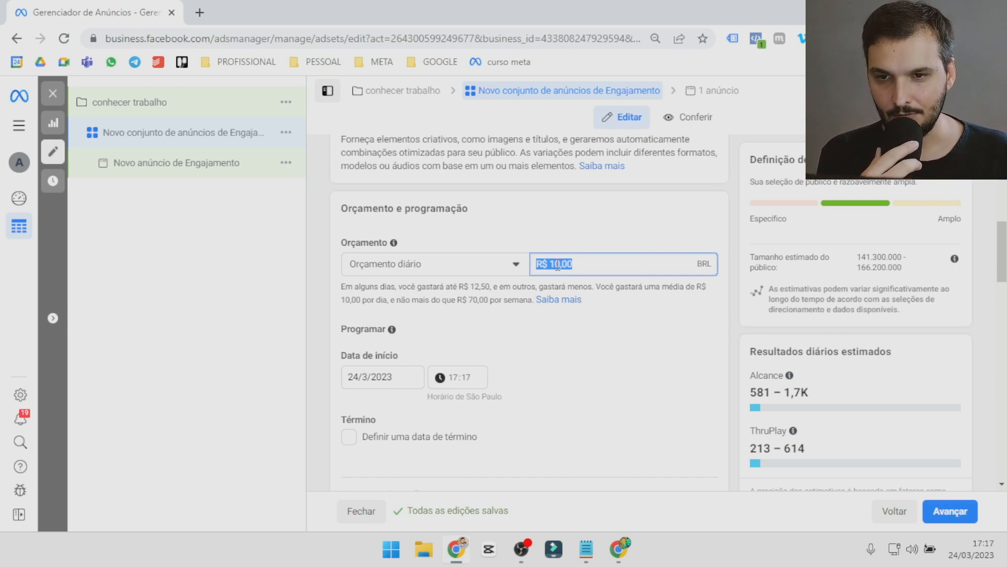
Check the start date calendar and try out the end date option in the ad set's schedule.
scroll(548, 304, down, 3)
click(375, 229)
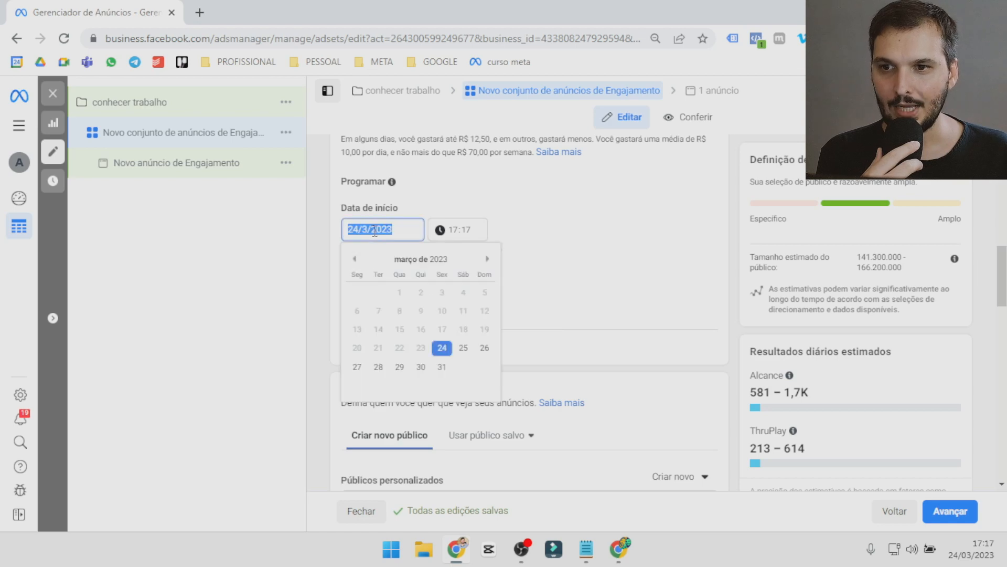
click(468, 235)
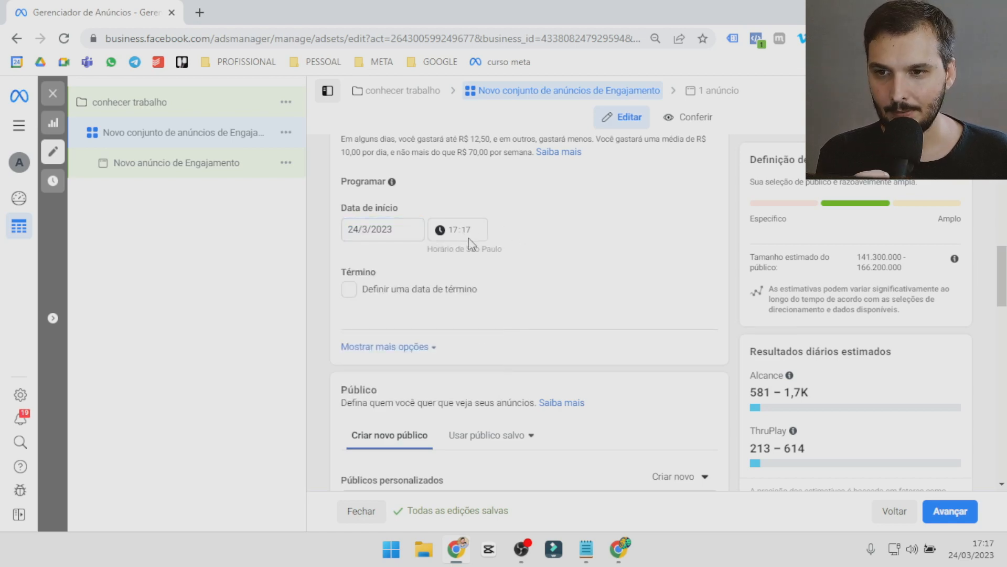
click(351, 288)
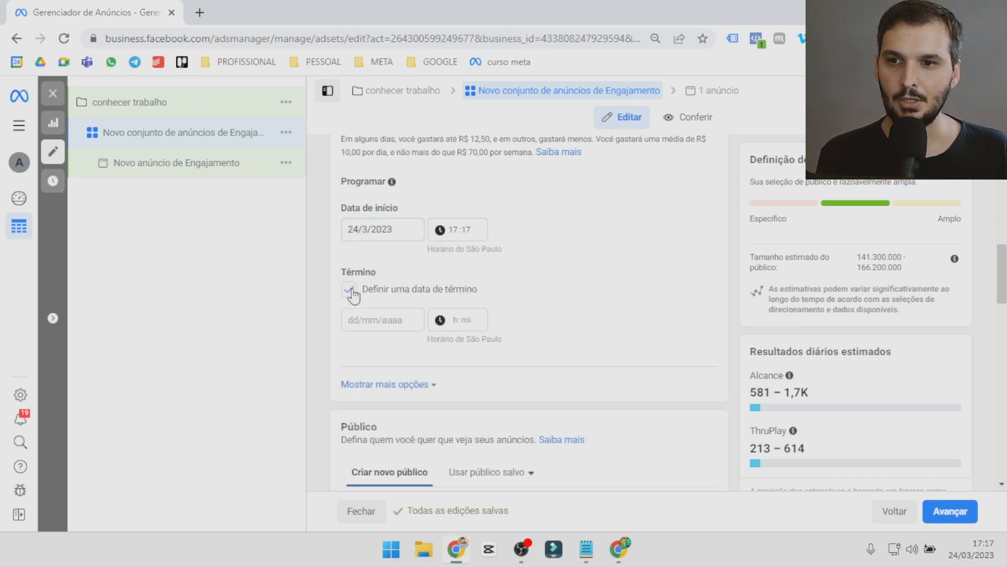
click(397, 320)
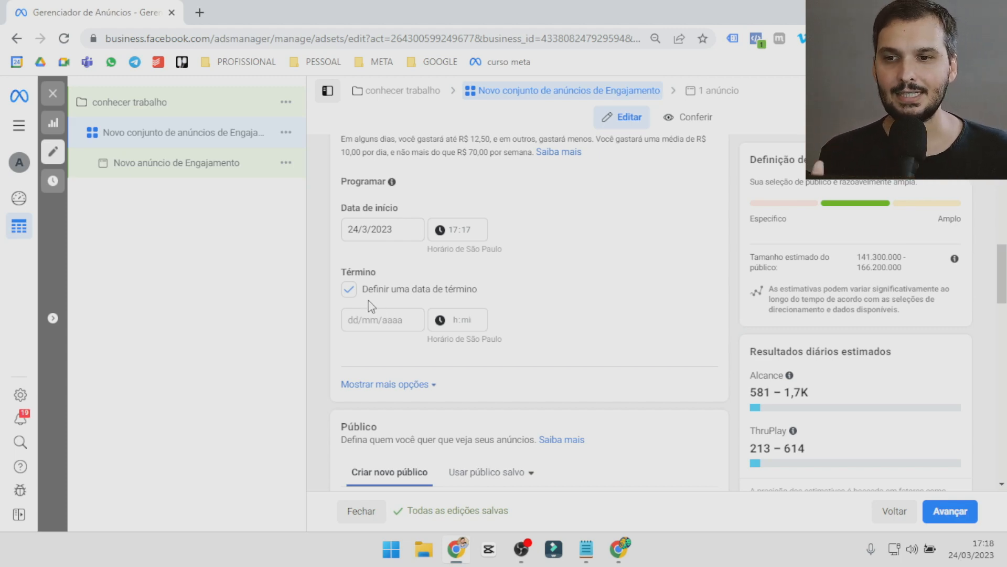
click(348, 294)
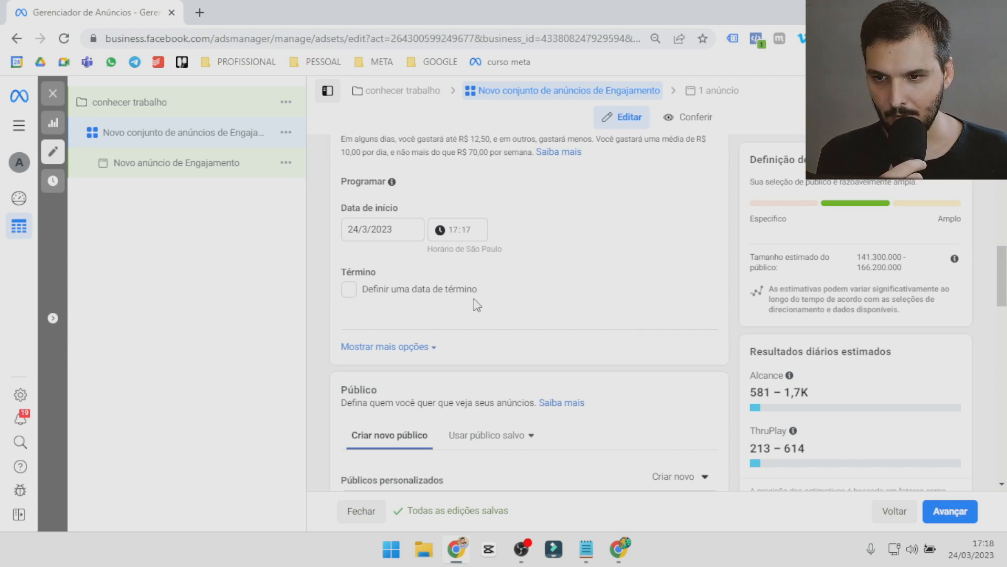
scroll(477, 302, down, 3)
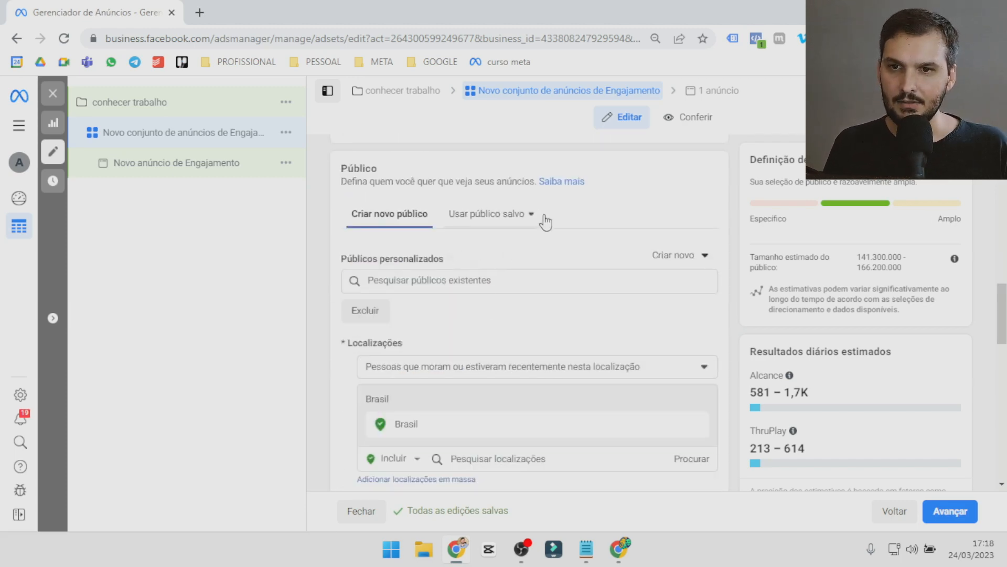
Browse the saved audiences, then keep the location targeting on "Pessoas que moram ou estiveram recentemente nesta localização".
click(528, 215)
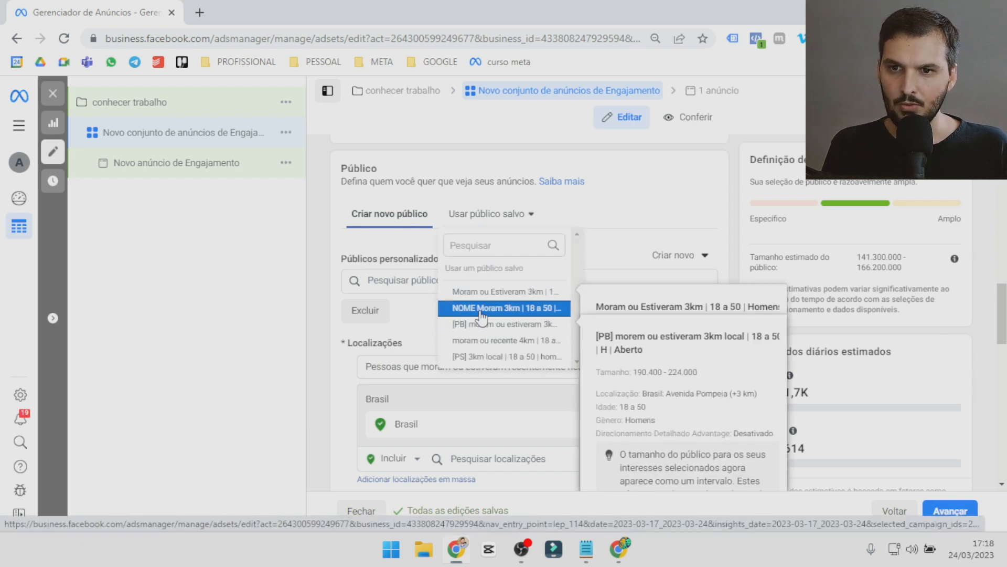
click(604, 219)
scroll(528, 311, down, 1)
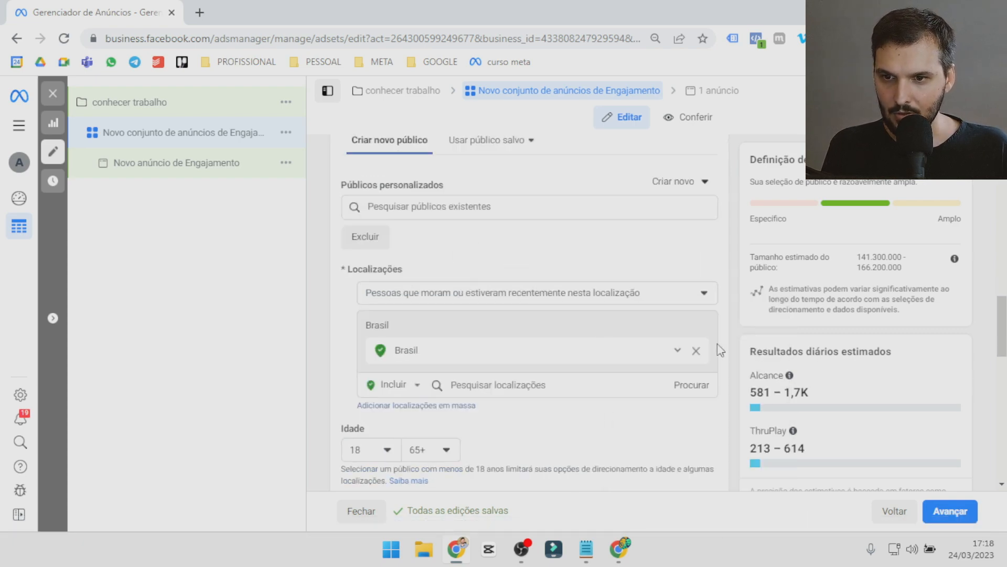
click(588, 298)
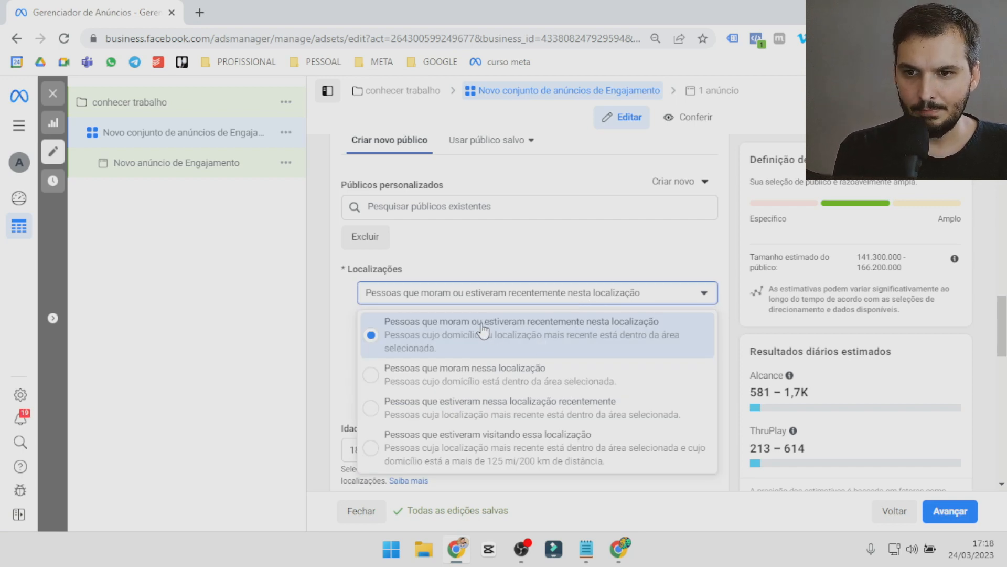
click(548, 336)
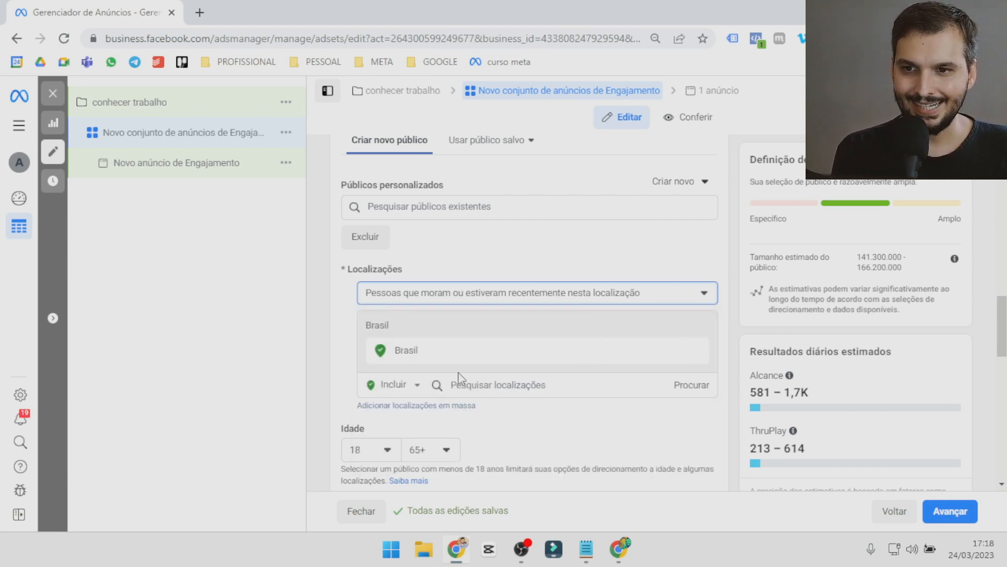
Replace the Brasil location in the audience with Avenida Pompeia.
click(696, 351)
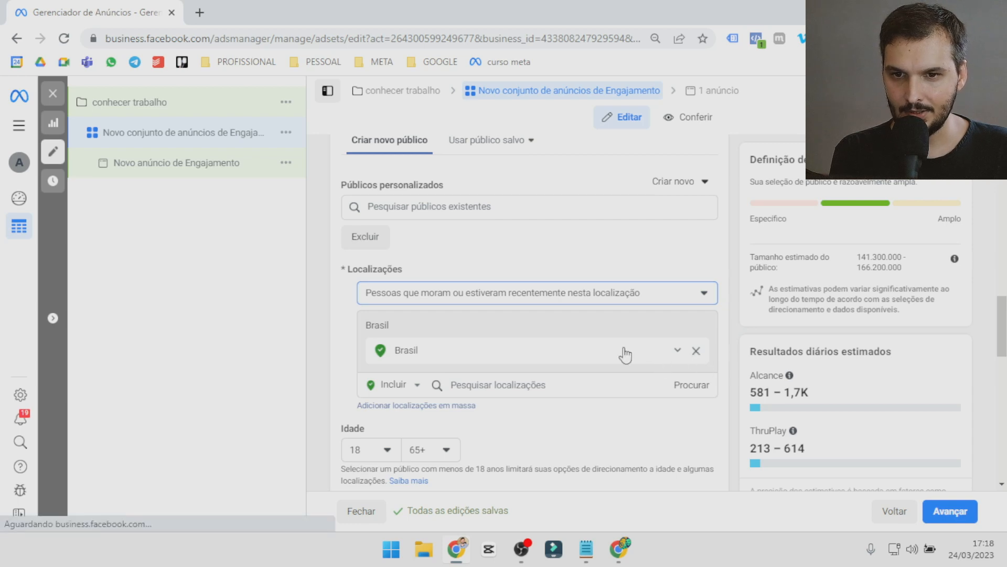
click(477, 370)
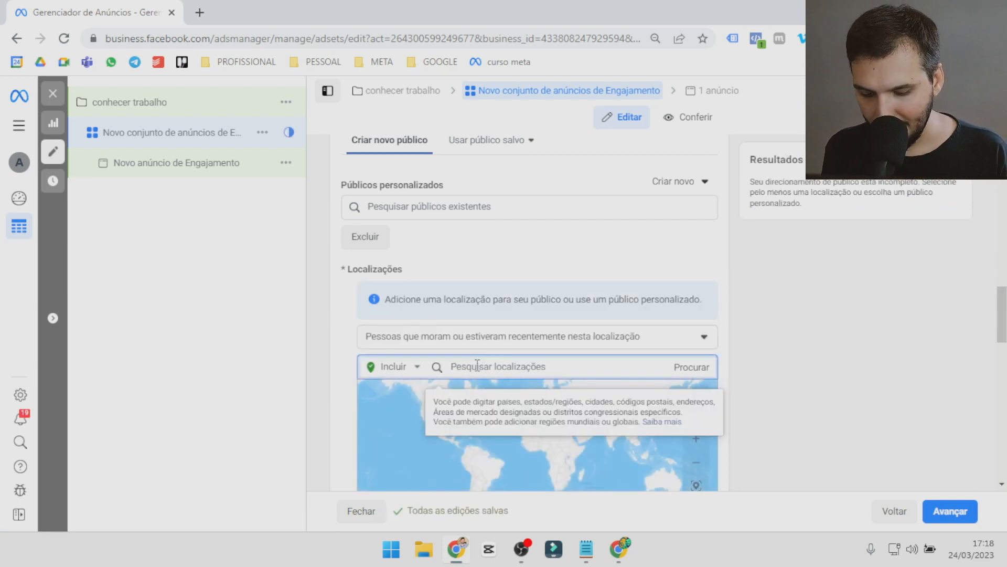
text(avenida pom)
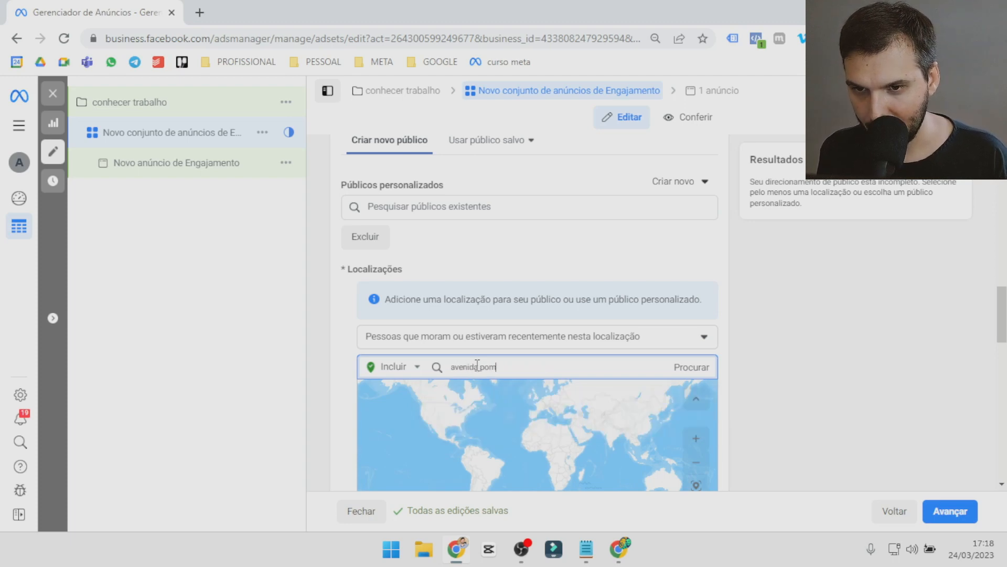
text(peia)
click(470, 404)
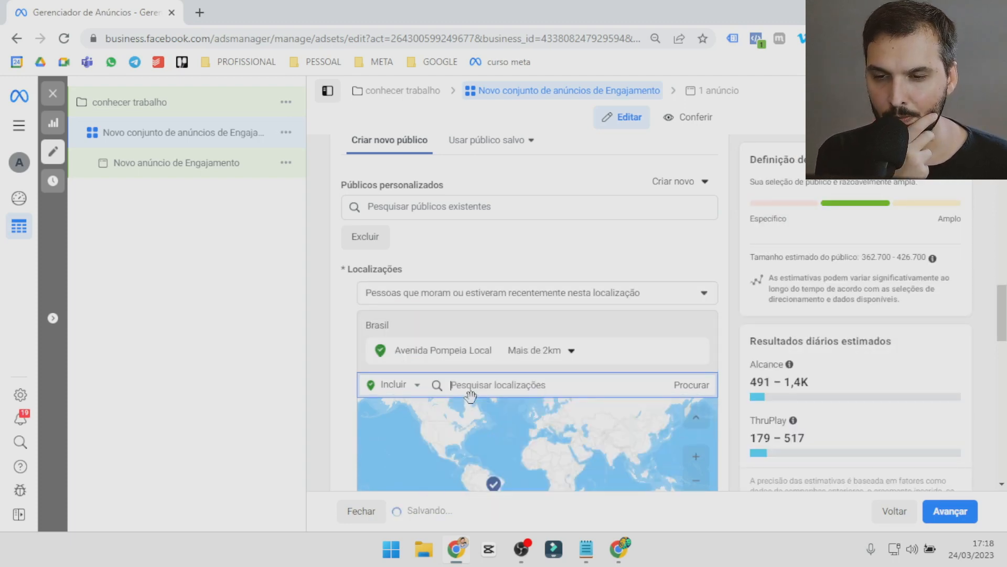
Drop a location pin on the map beside R. Padre Chico and remove the Avenida Pompeia location.
scroll(559, 431, down, 1)
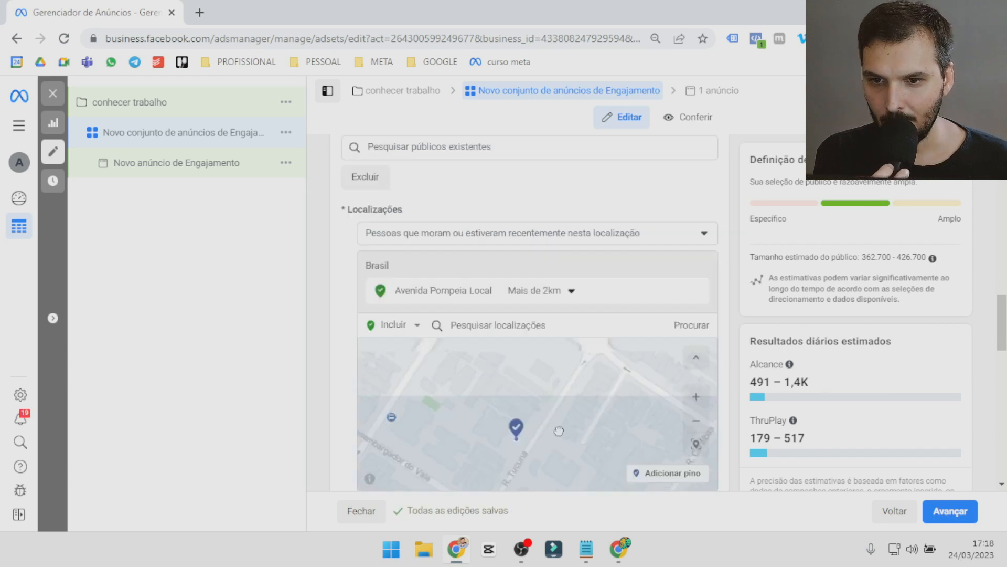
drag(557, 392, 550, 456)
drag(560, 399, 591, 449)
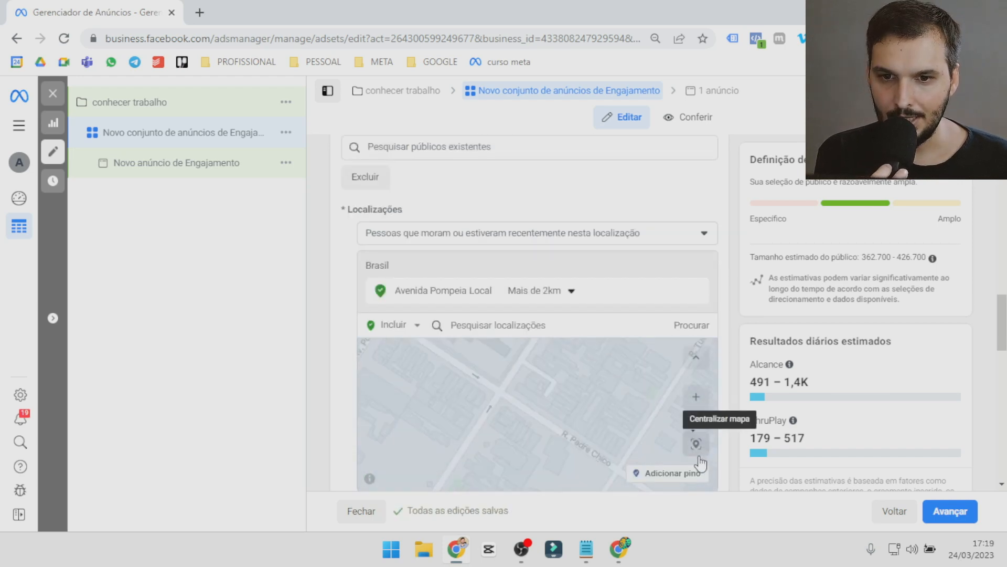
click(643, 475)
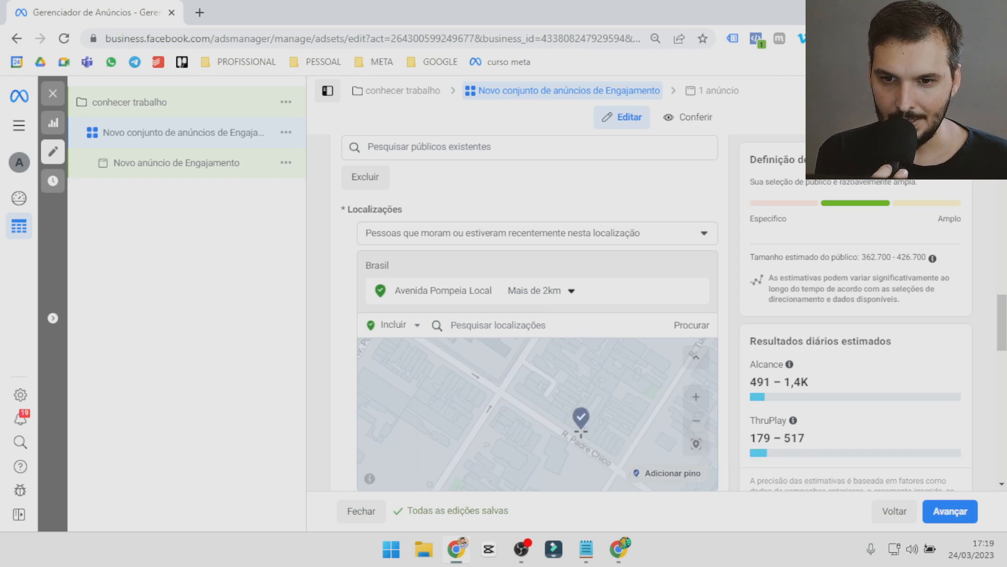
click(601, 454)
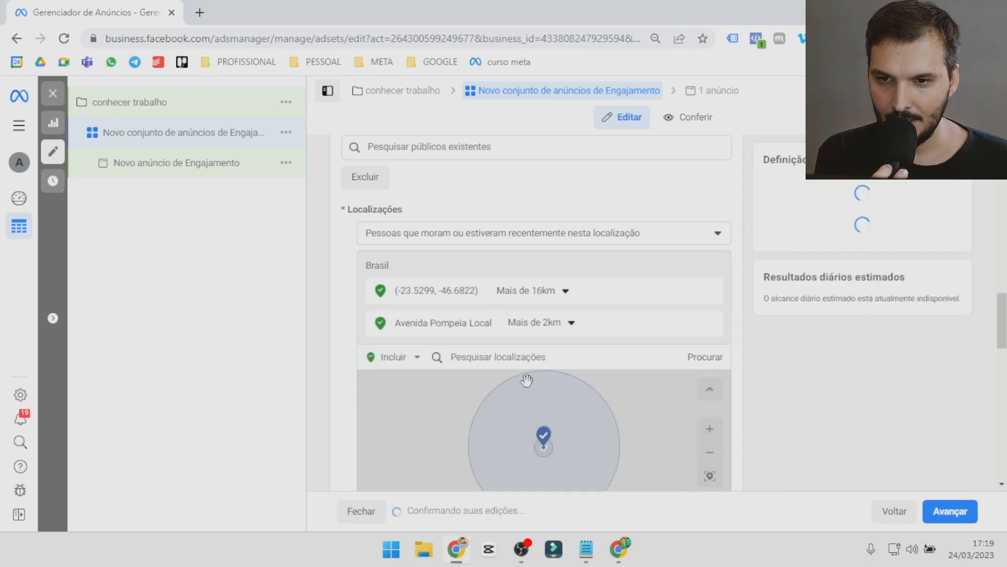
click(697, 324)
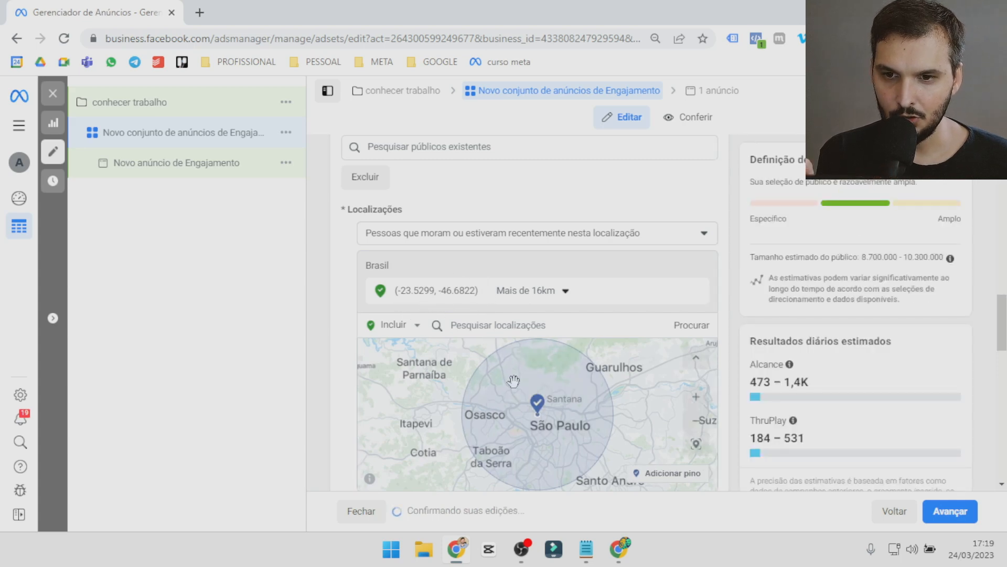
Set the pinned location's radius to 3 km.
click(565, 292)
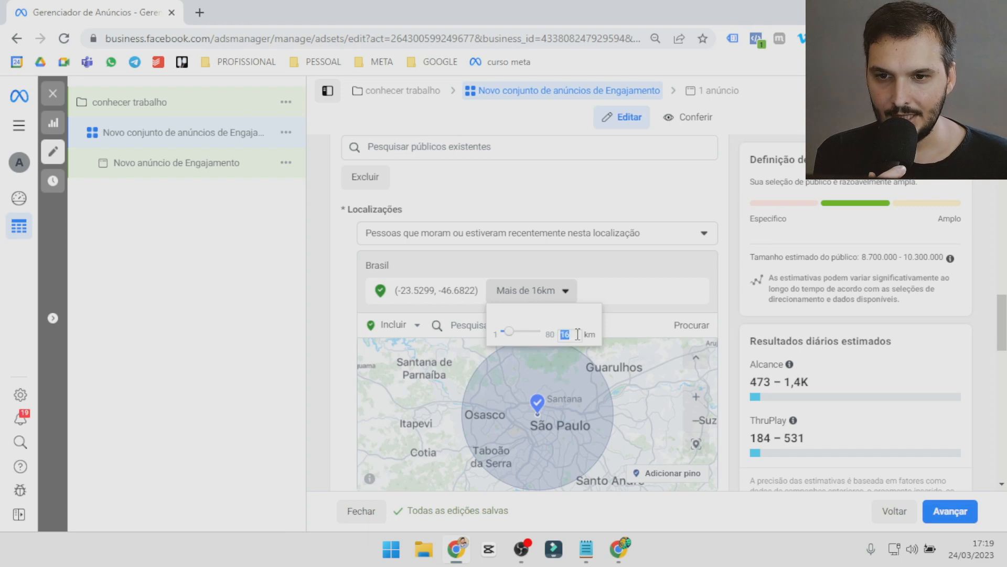
text(3)
key(Return)
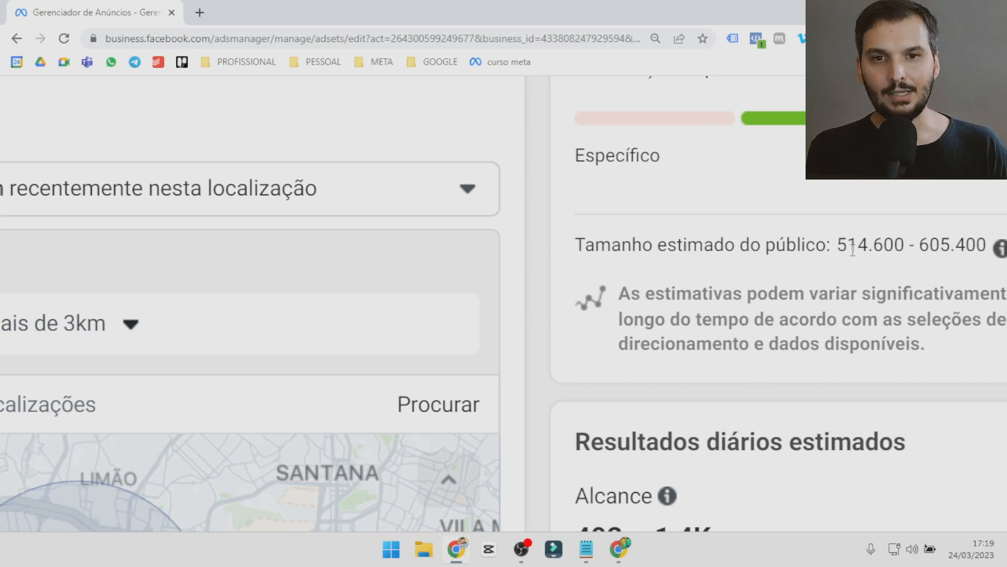
Examine the estimated audience size for the pinned location.
mouse_move(840, 249)
mouse_down()
mouse_move(885, 248)
mouse_move(850, 244)
mouse_up()
click(868, 243)
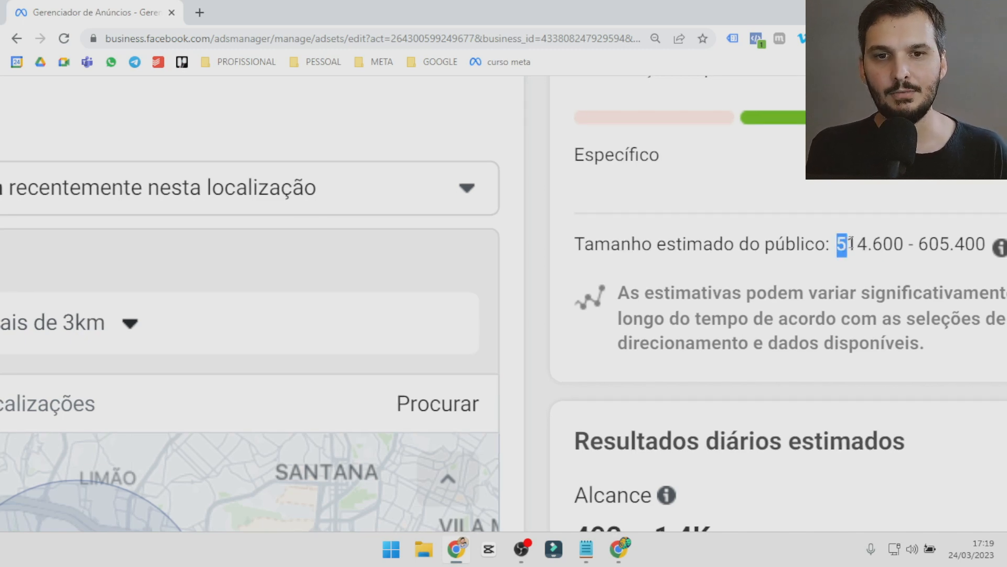
click(887, 243)
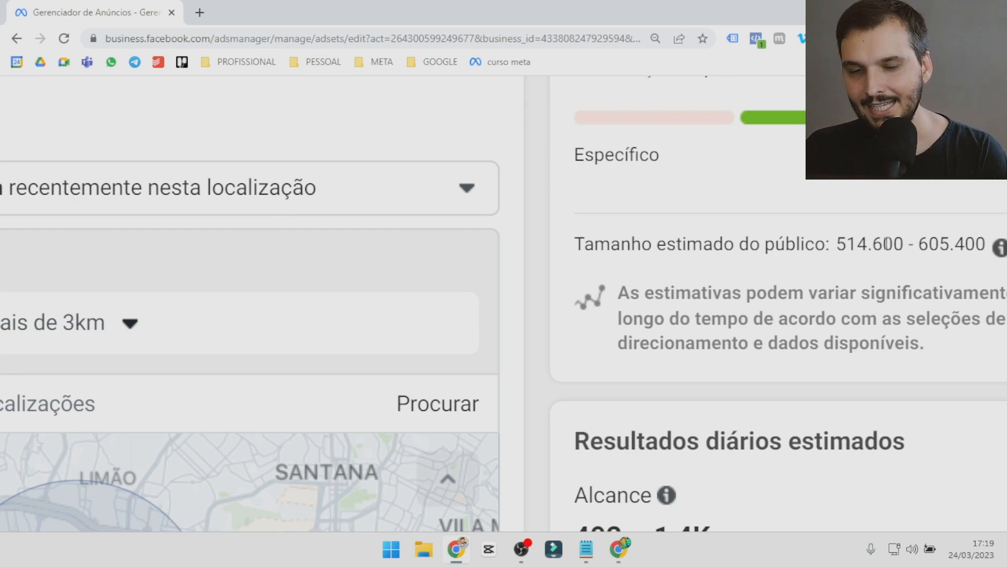
scroll(887, 243, down, 5)
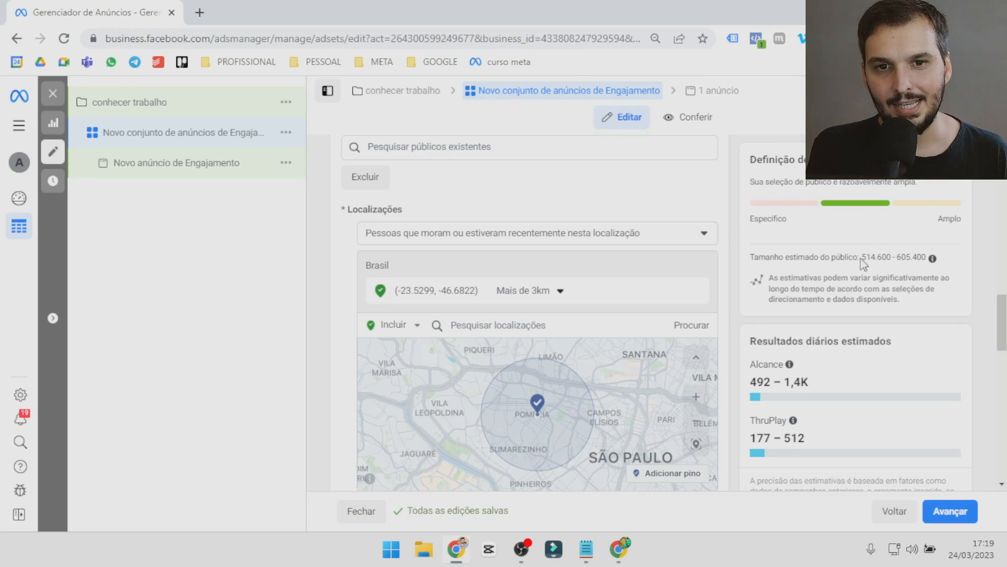
drag(861, 257, 933, 243)
click(890, 258)
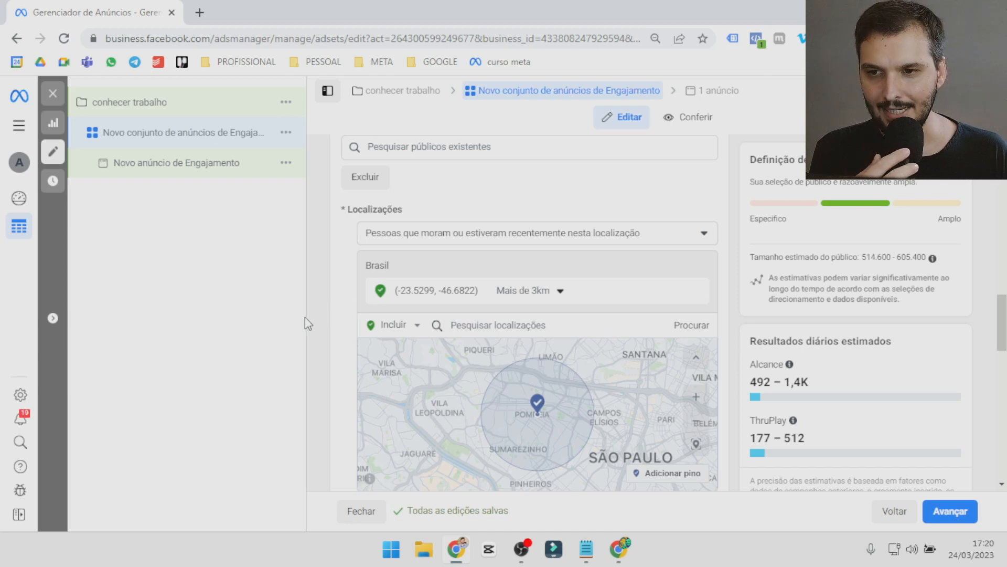
Set the audience's age range to 18 to 50 and its gender to Homens.
scroll(350, 337, down, 4)
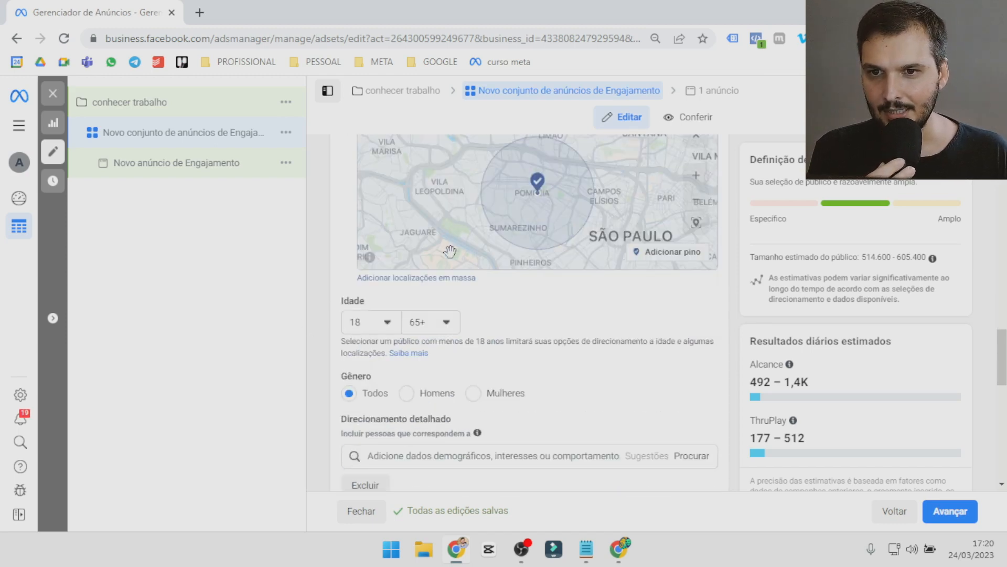
click(390, 329)
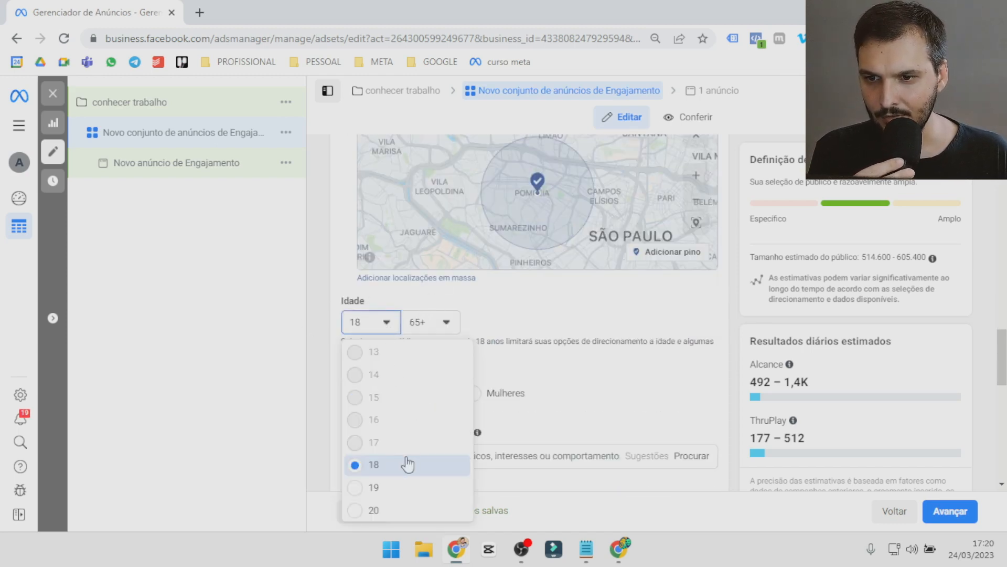
click(405, 464)
click(445, 324)
click(460, 356)
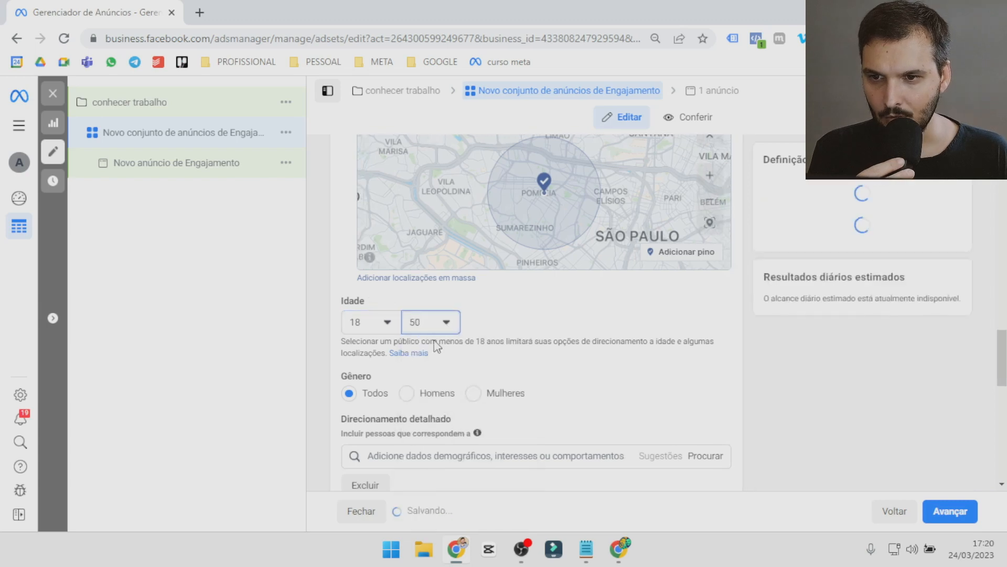
click(409, 397)
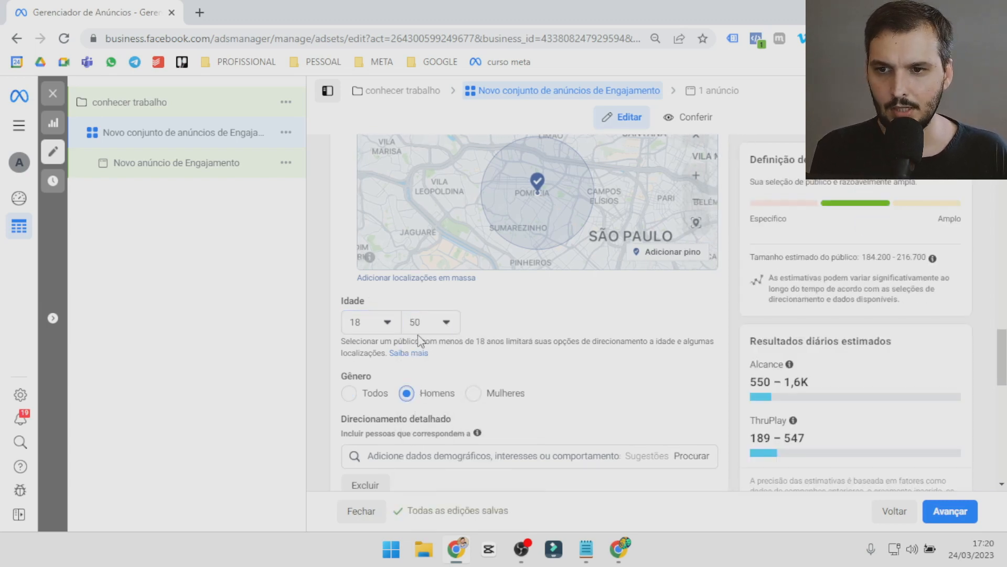
Try naming the audience "3km local | 18 a 50 | Homesn A Abero" for saving, and cancel without saving it.
scroll(451, 345, down, 1)
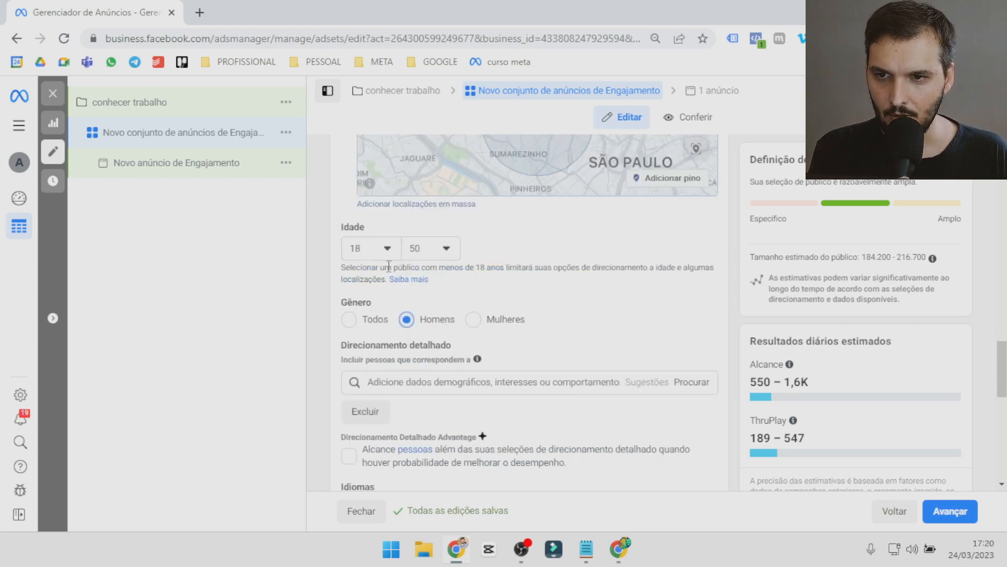
scroll(455, 351, down, 2)
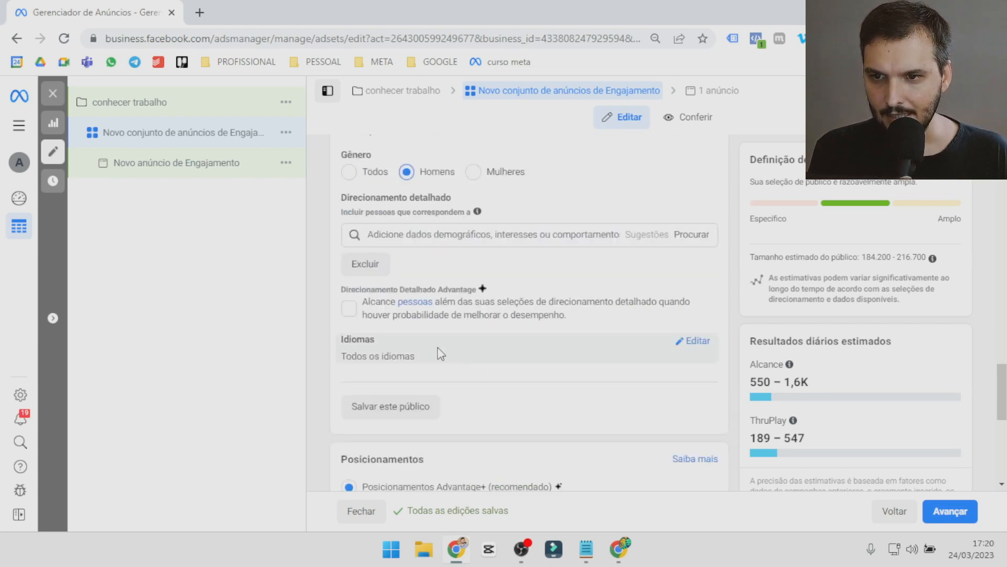
scroll(441, 351, down, 2)
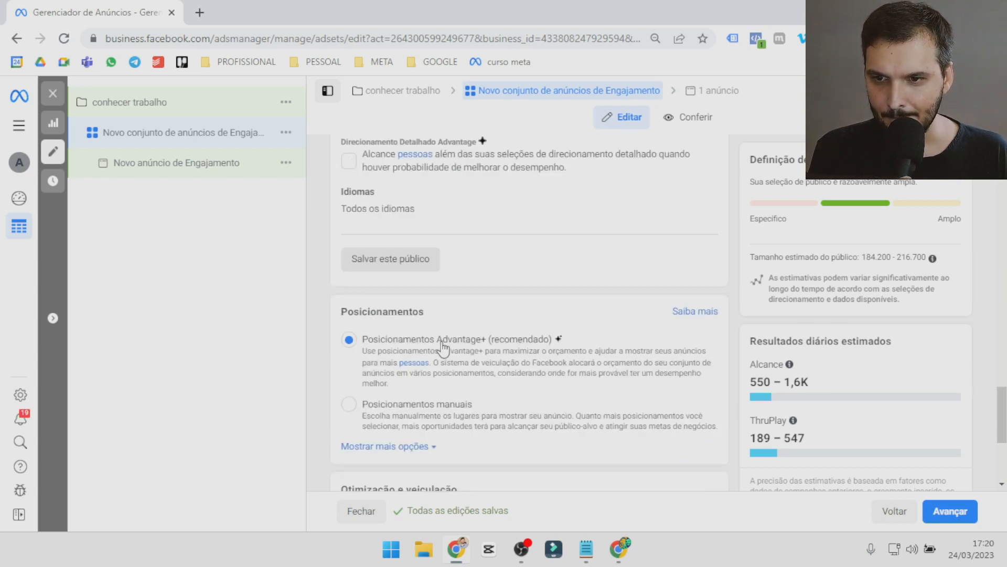
click(414, 269)
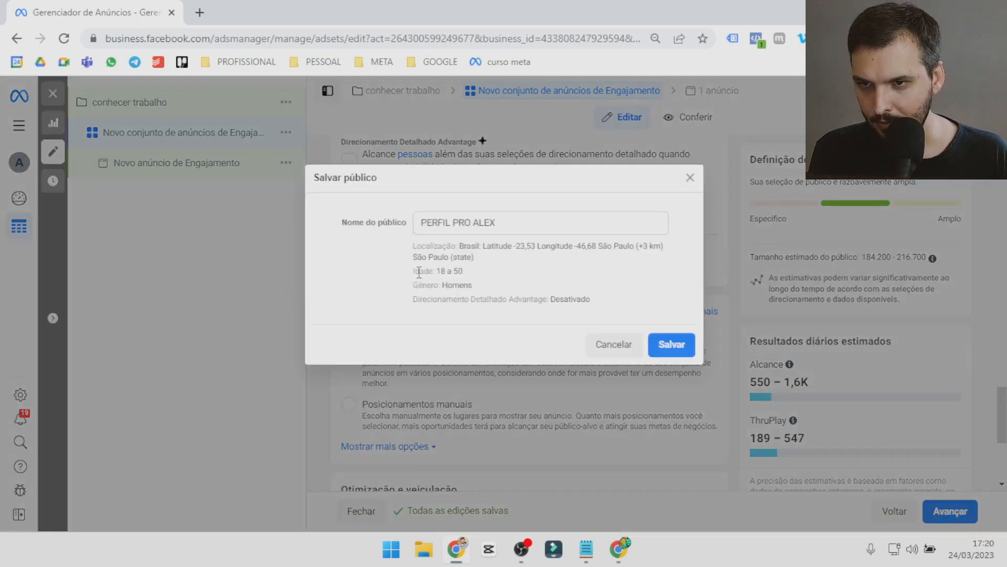
triple_click(454, 223)
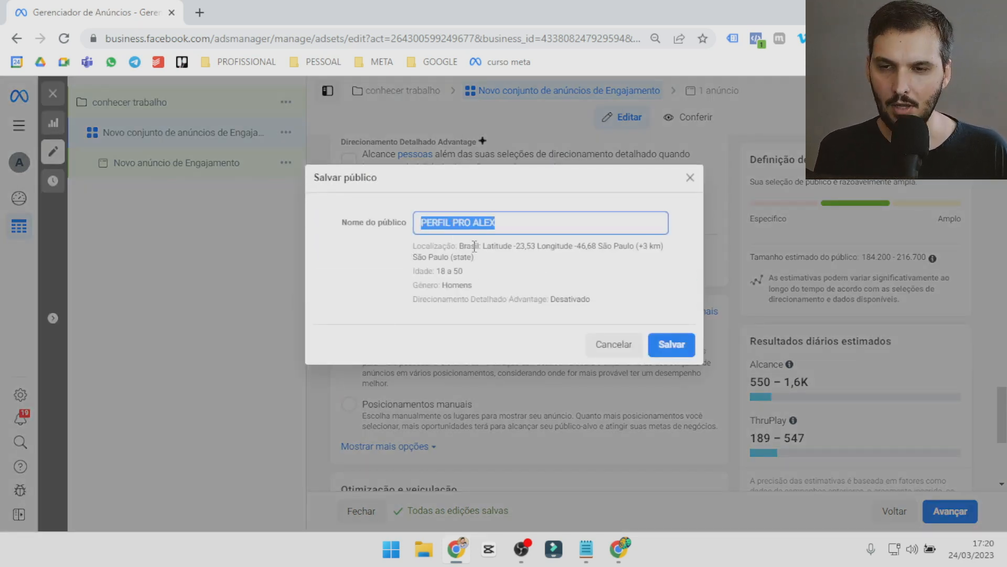
text(3)
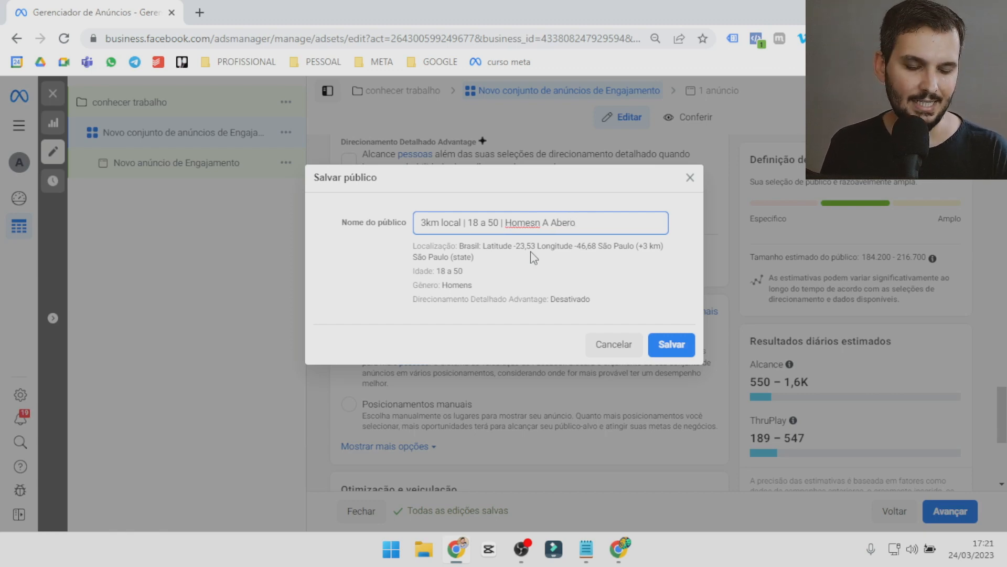
click(609, 348)
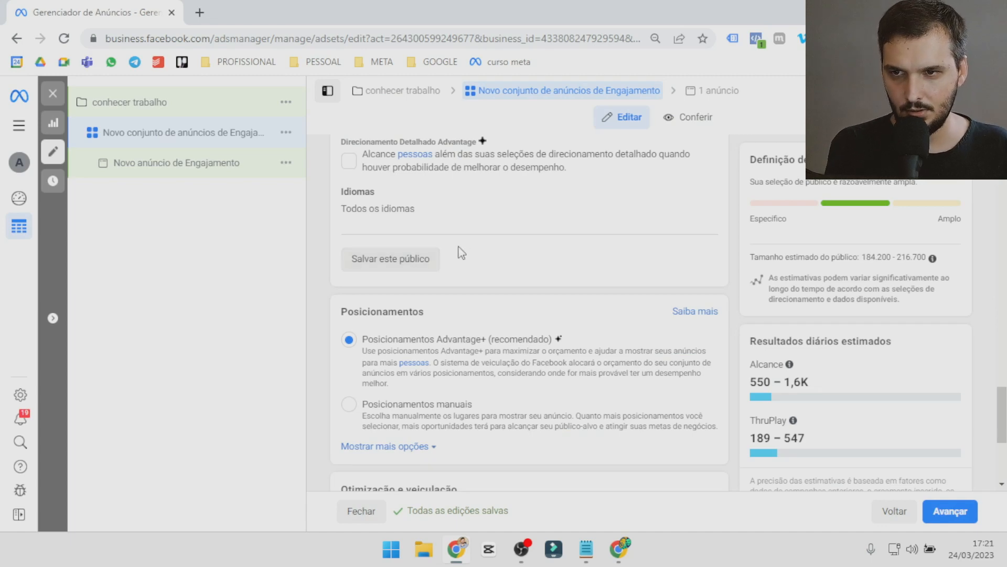
Review the ad set's placements and delivery optimization, and proceed to the ad's creative section.
scroll(467, 252, up, 3)
scroll(475, 252, down, 4)
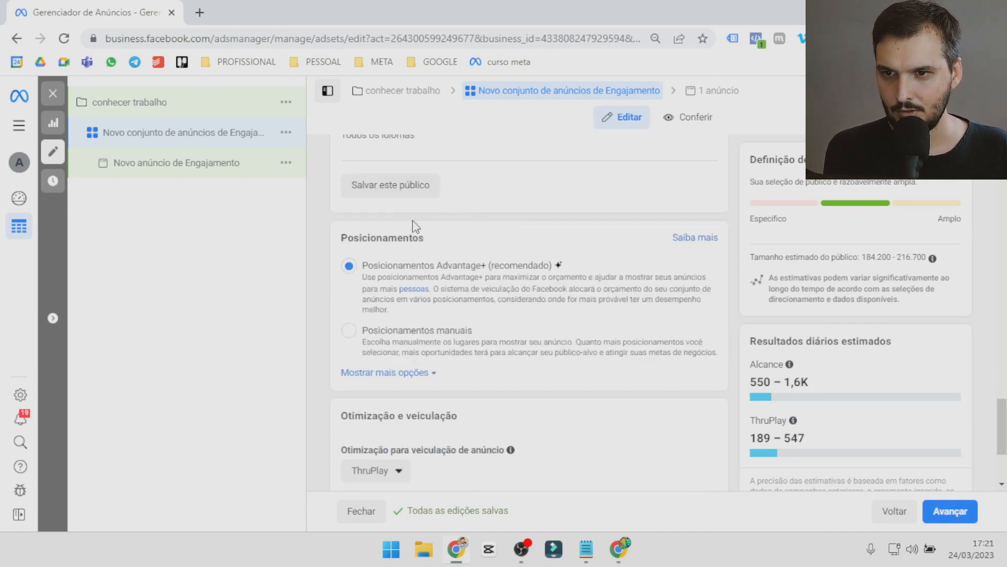
scroll(423, 260, down, 1)
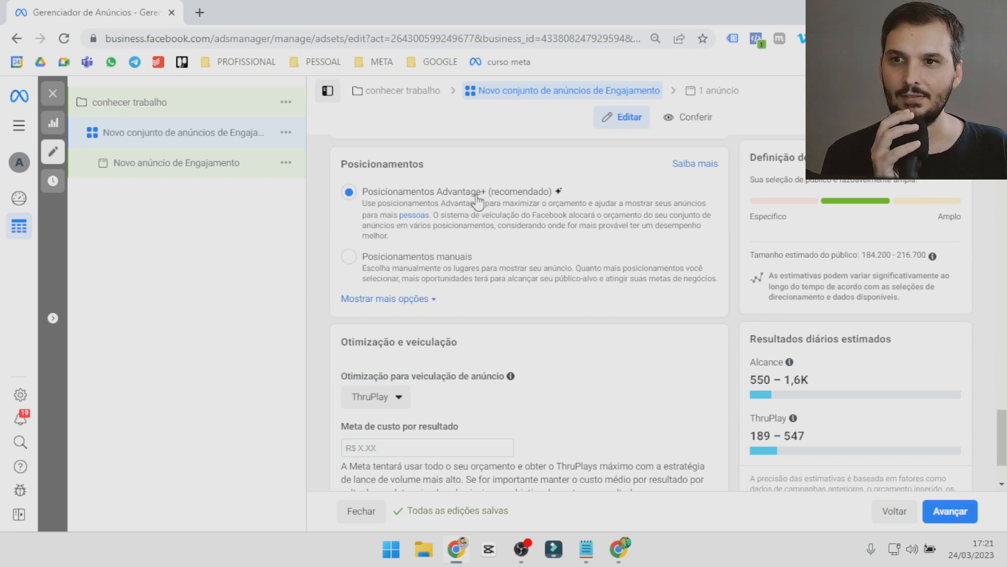
scroll(441, 336, down, 1)
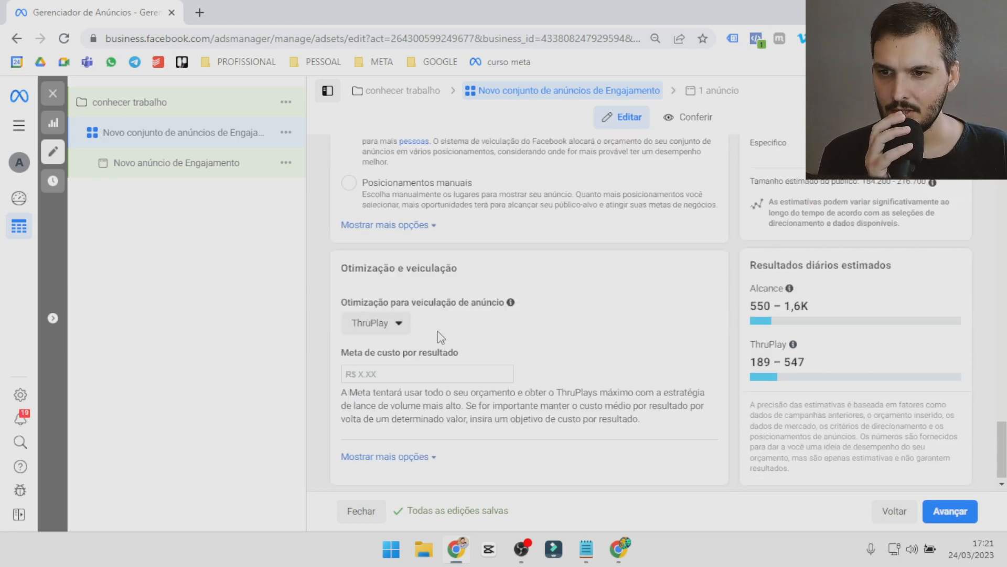
click(967, 525)
click(400, 187)
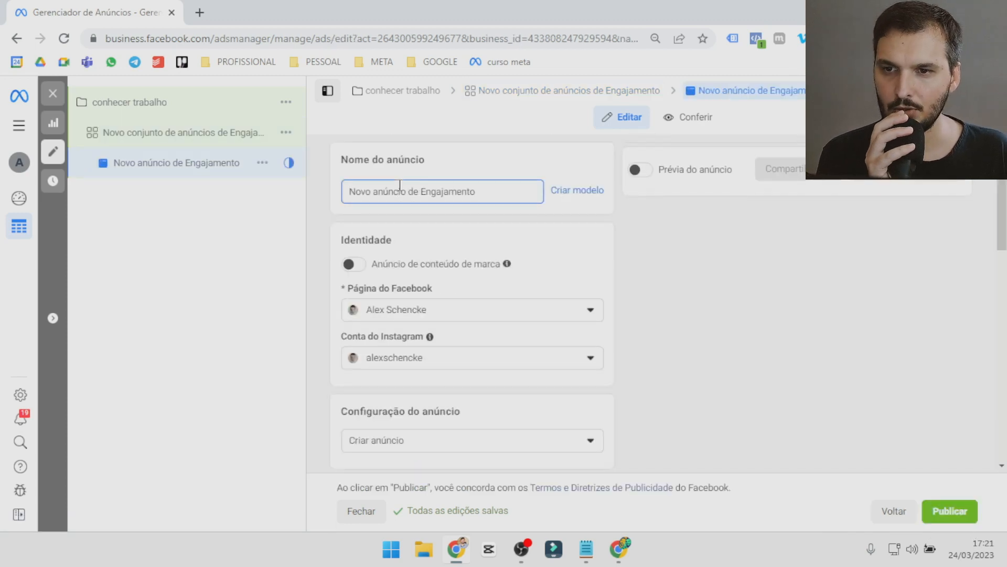
scroll(413, 220, down, 5)
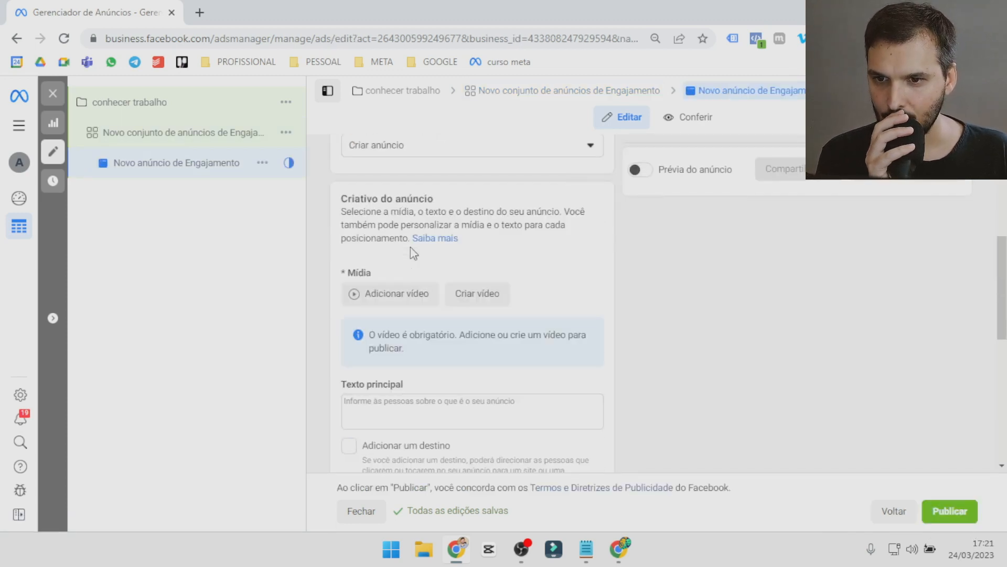
Choose the eighth Instagram video, 720 × 1280, as the ad's media and proceed to its cropping options.
click(398, 295)
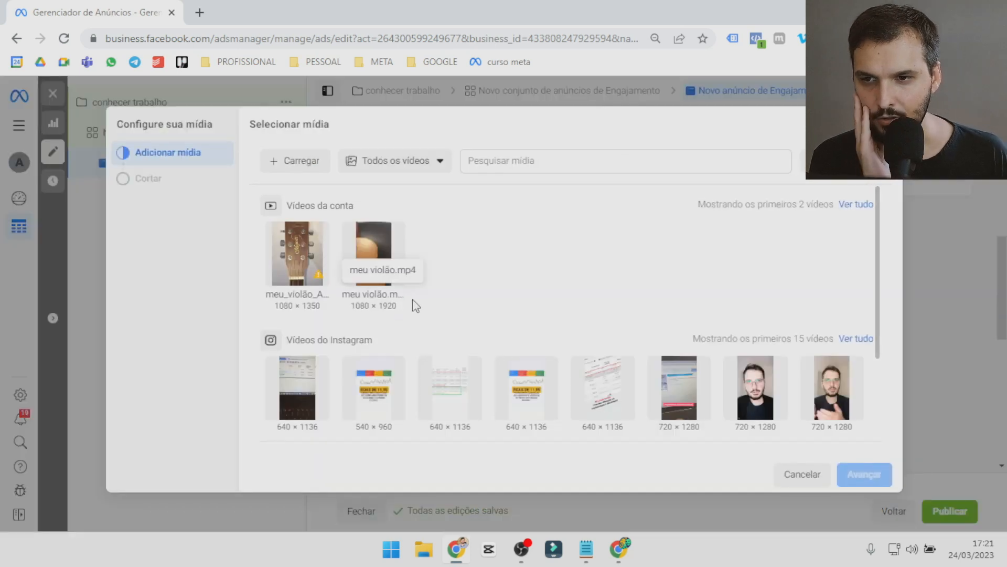
click(828, 404)
click(286, 169)
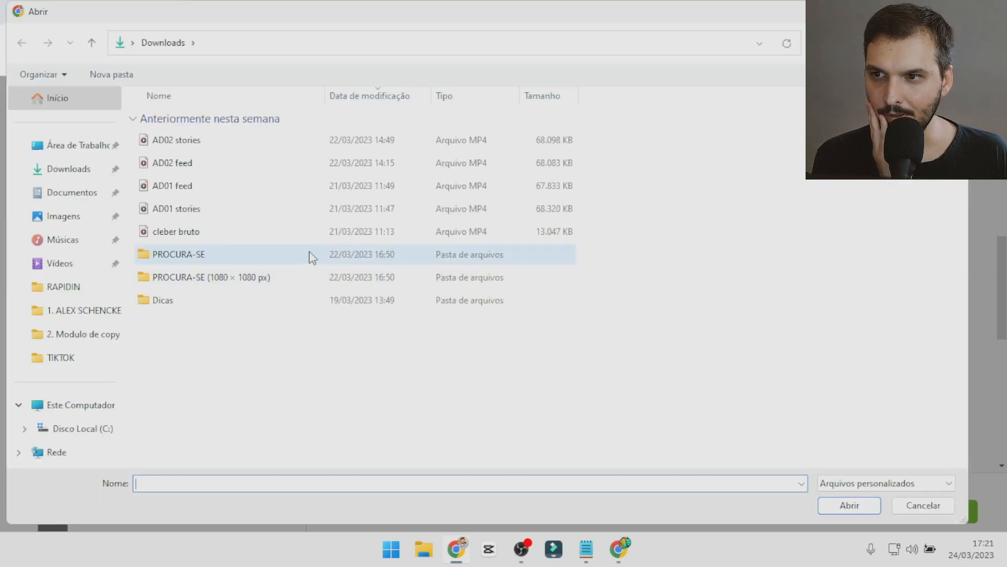
click(179, 163)
click(850, 505)
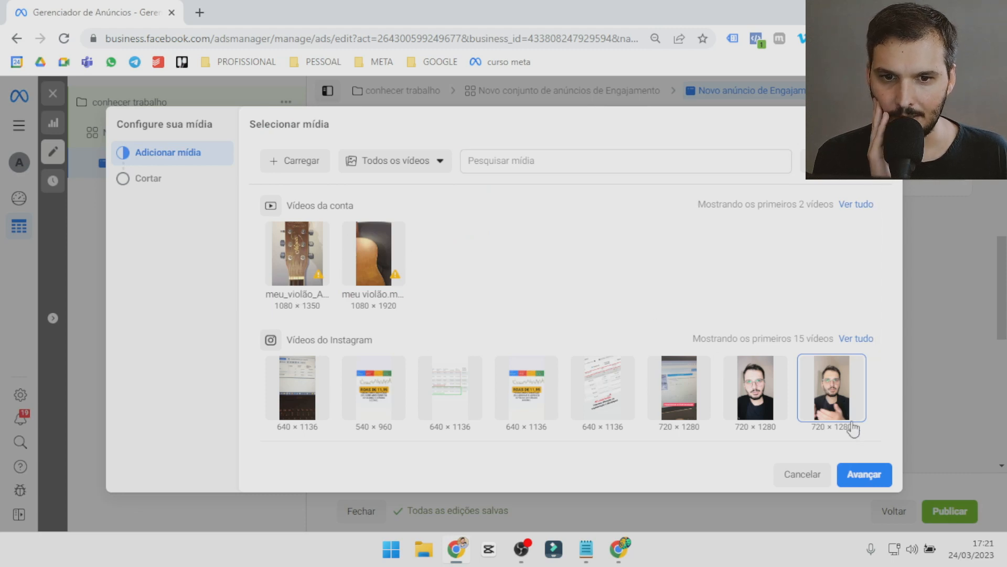
click(861, 466)
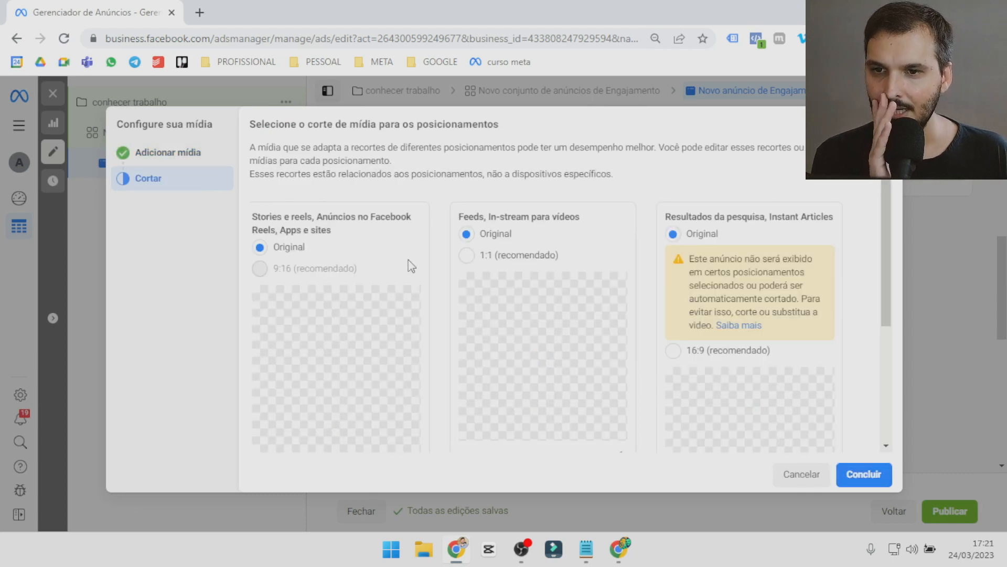
Set the video crop for feeds and in-stream placements to the recommended 1:1 ratio and confirm the crop area.
mouse_move(268, 271)
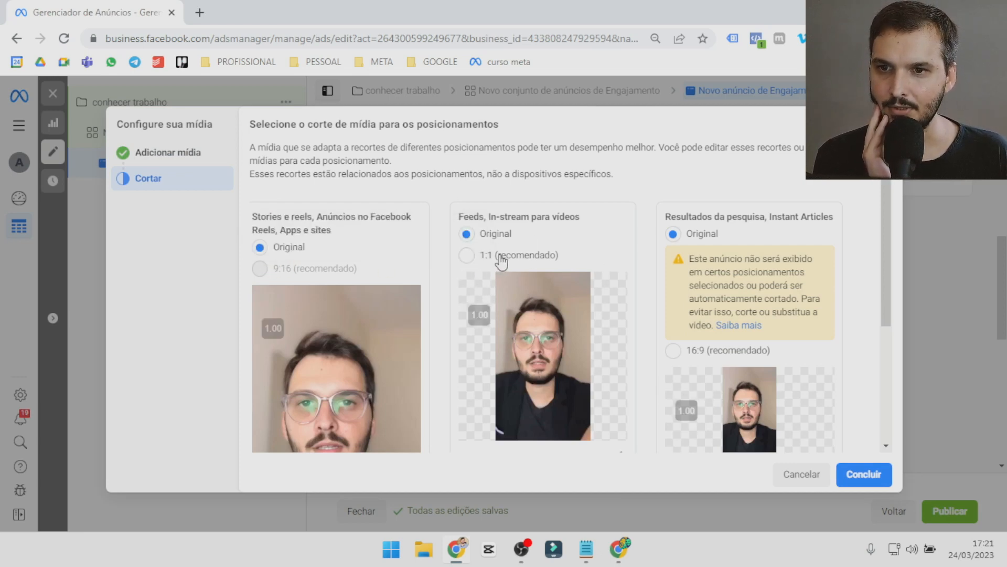
click(467, 256)
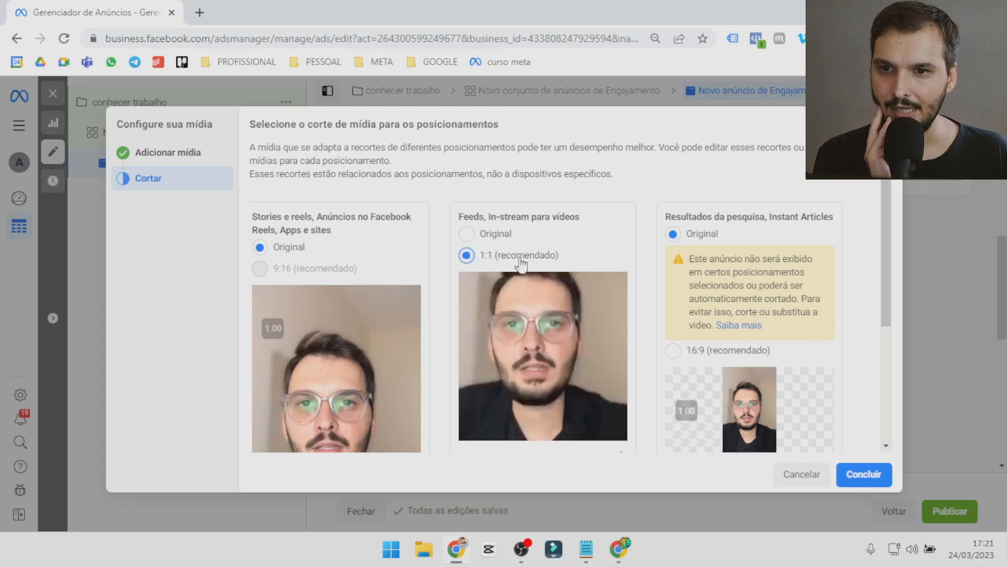
scroll(530, 265, down, 1)
click(503, 418)
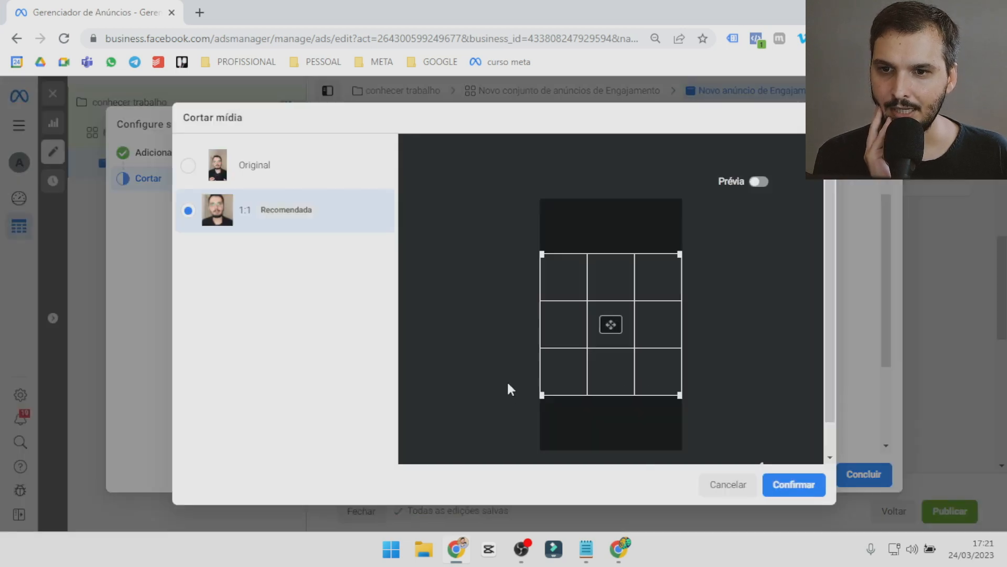
click(797, 494)
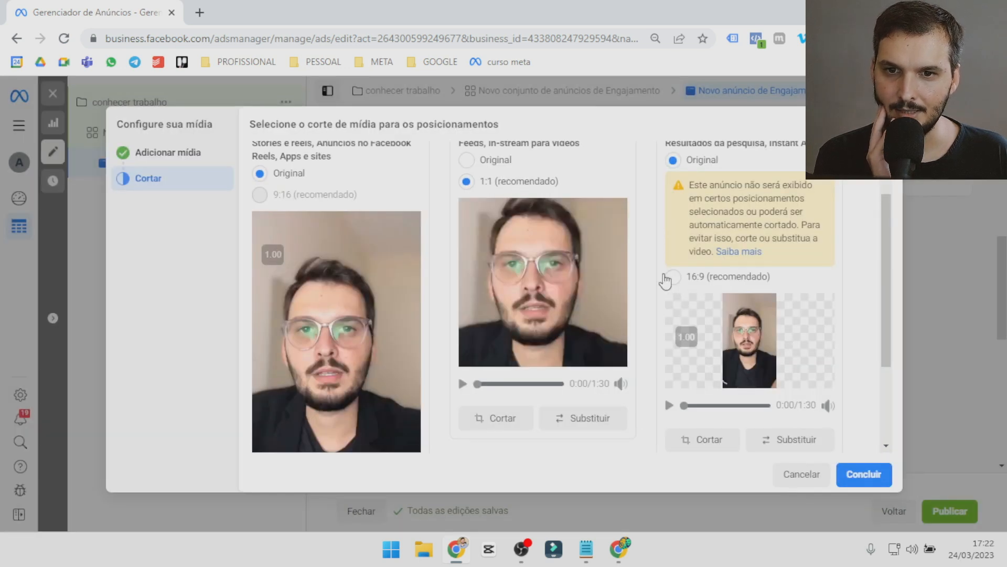
Crop the video for search results and Instant Articles to 16:9, adjusting the crop area, and finish the media setup.
click(672, 277)
click(692, 346)
mouse_move(609, 336)
mouse_down()
mouse_move(609, 314)
mouse_move(609, 330)
mouse_up()
click(779, 496)
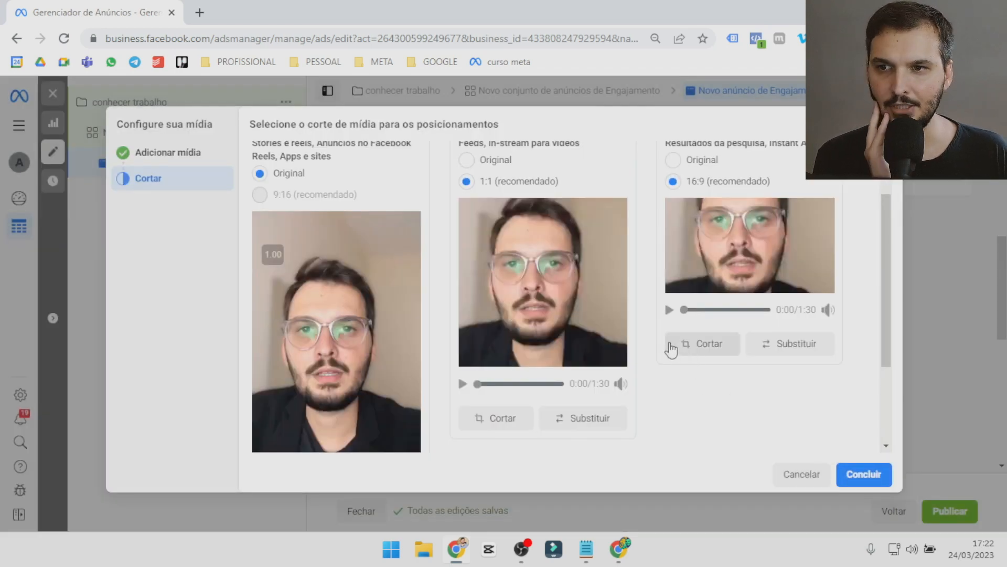
scroll(698, 354, down, 1)
scroll(776, 398, down, 1)
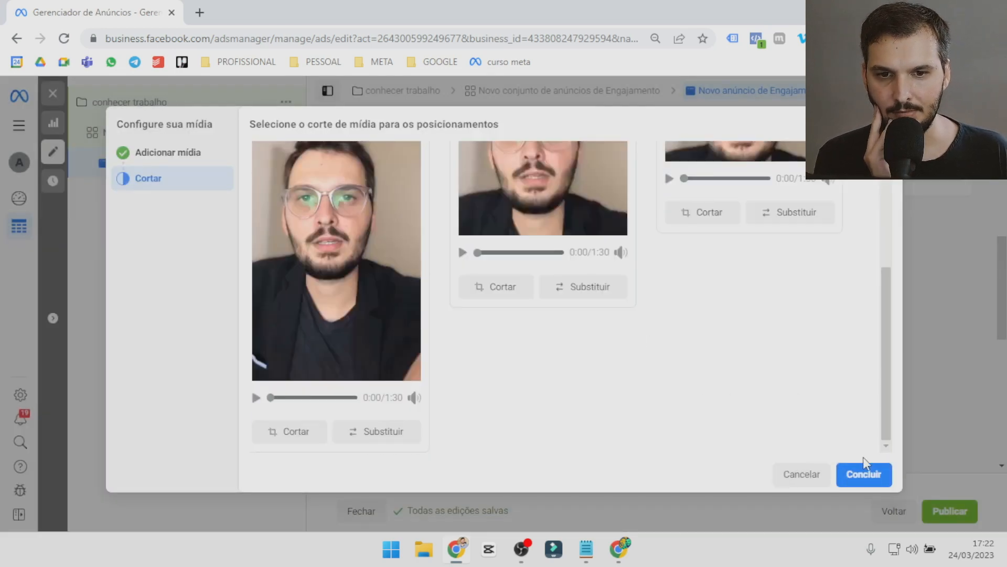
click(866, 472)
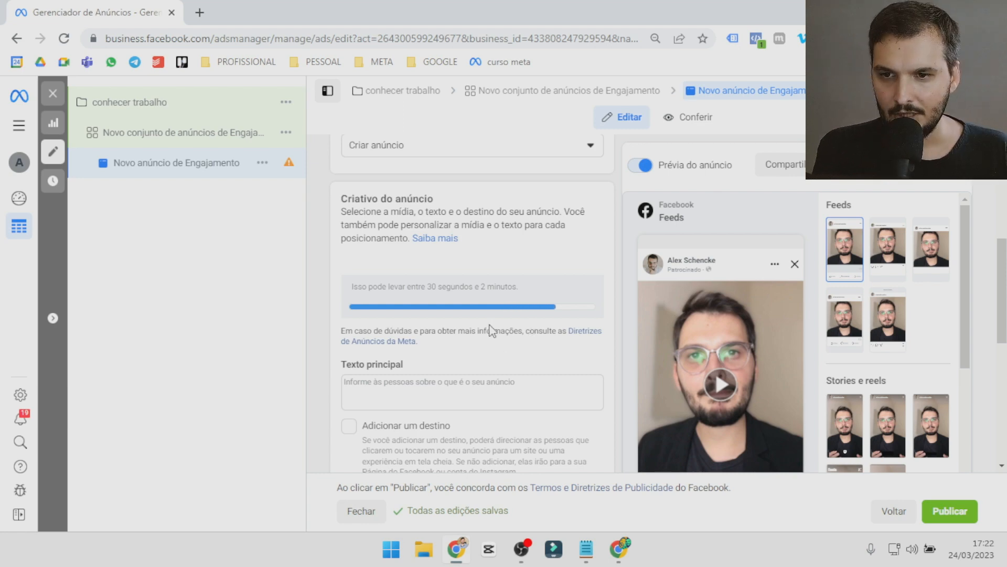
Enter "Descrição" as the ad's primary text and select that text.
mouse_move(691, 354)
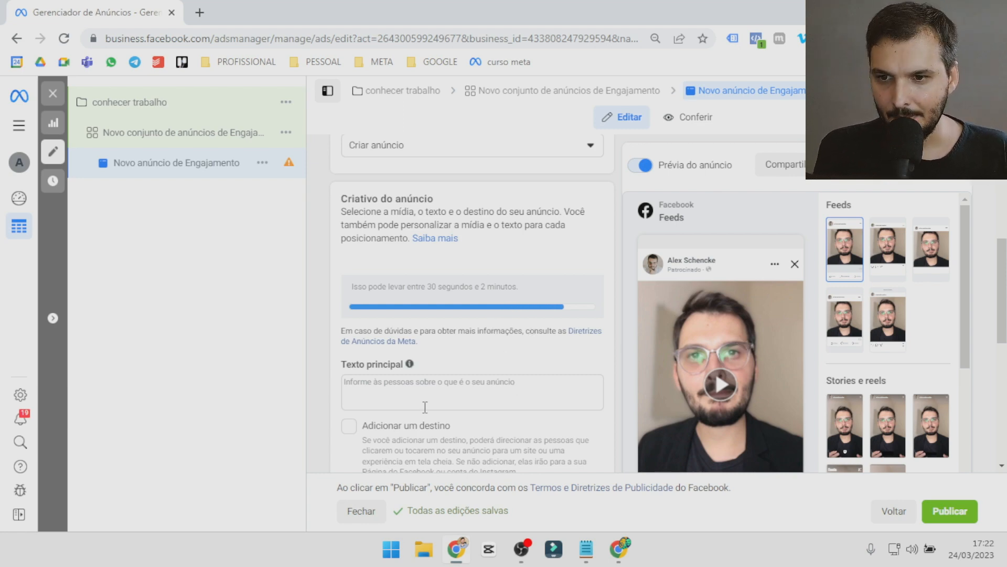
click(414, 389)
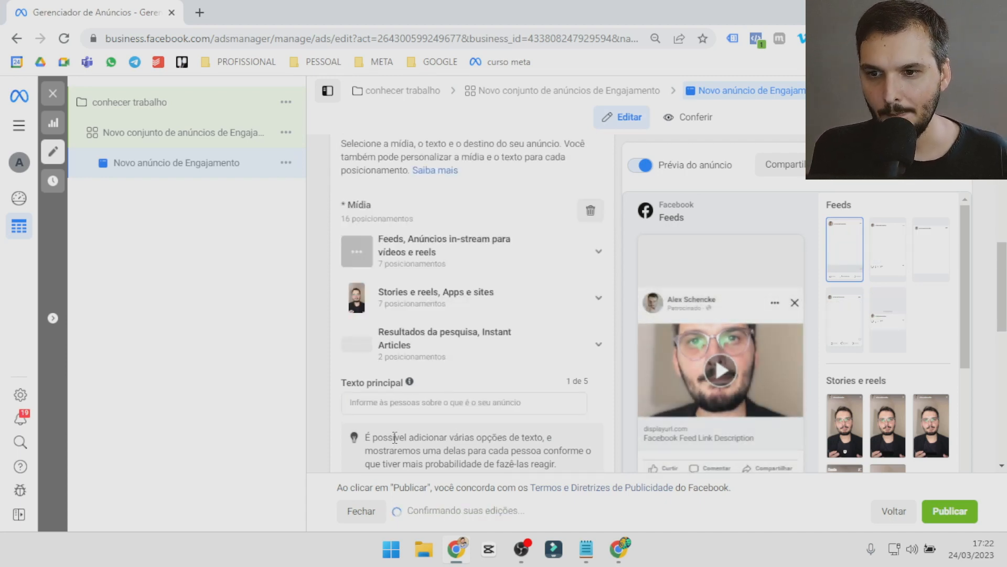
click(374, 406)
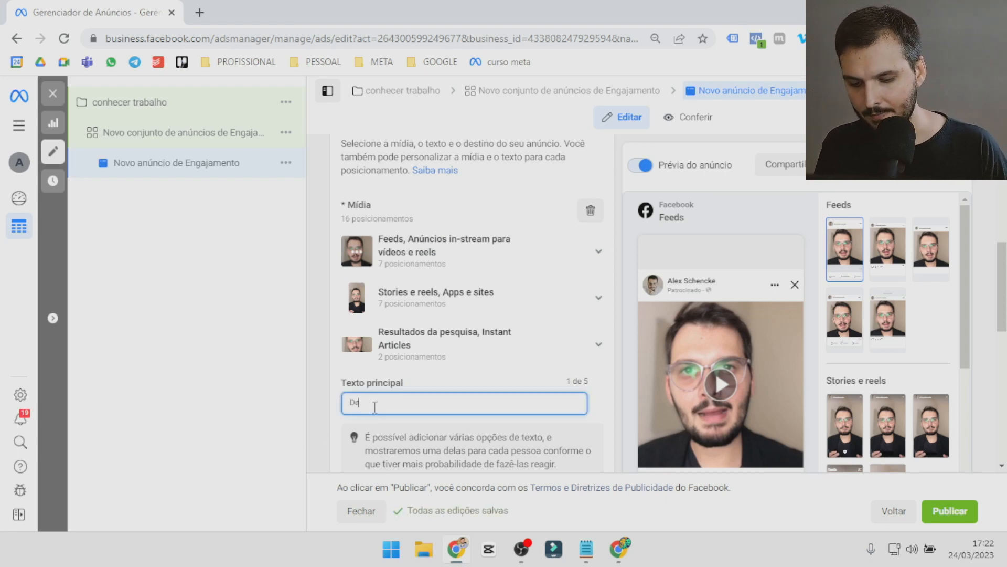
text(Descrição)
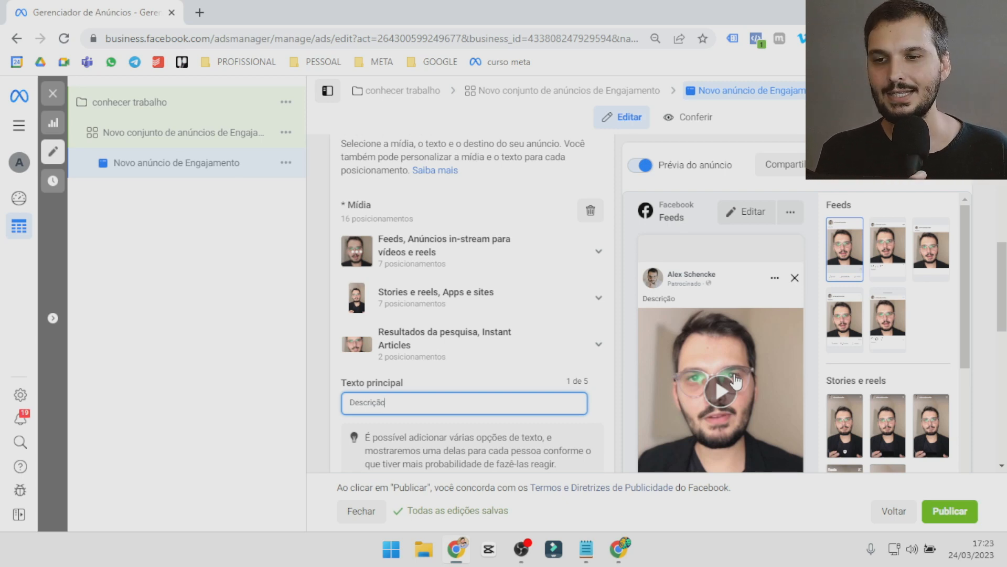
double_click(394, 402)
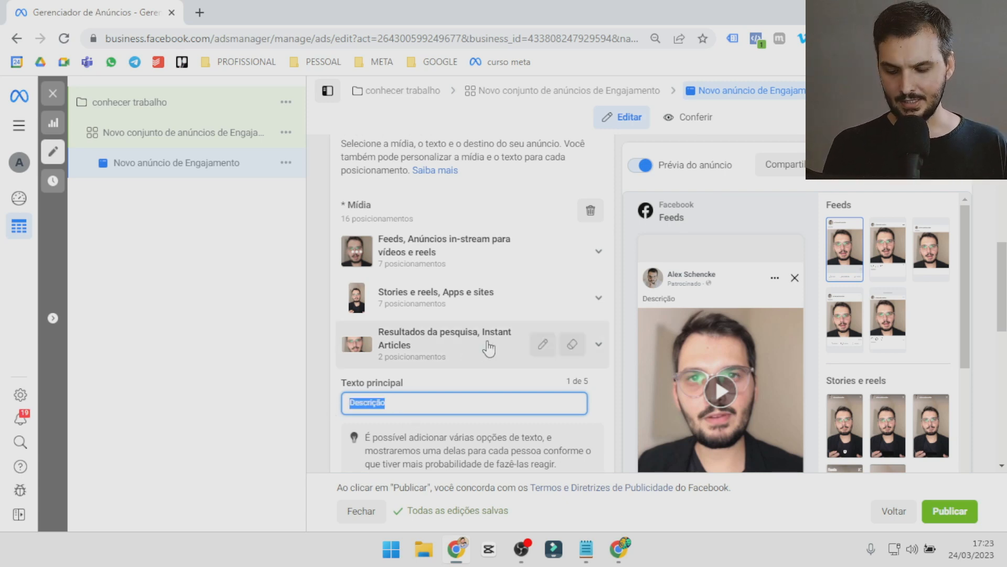
Switch to Notepad and add the heading "MODELO AIDA" below the notes, with A, I, D and A on separate lines beneath it.
click(586, 549)
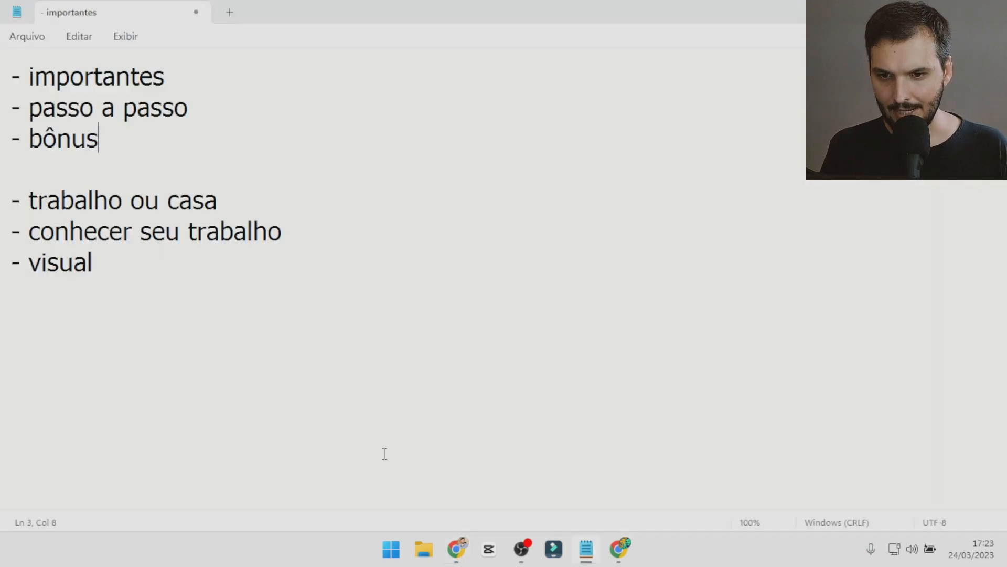
click(224, 347)
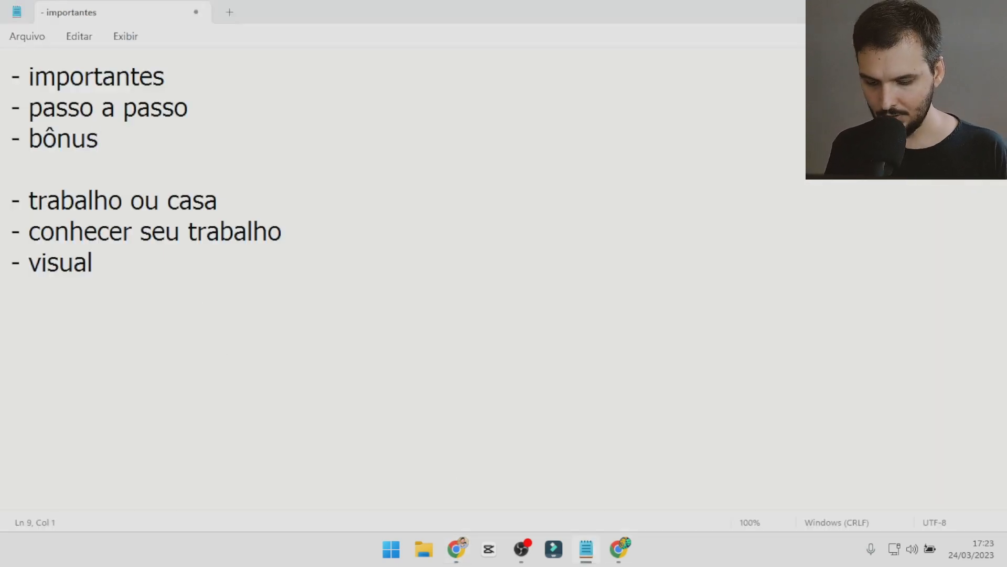
text(MODELO AIDA)
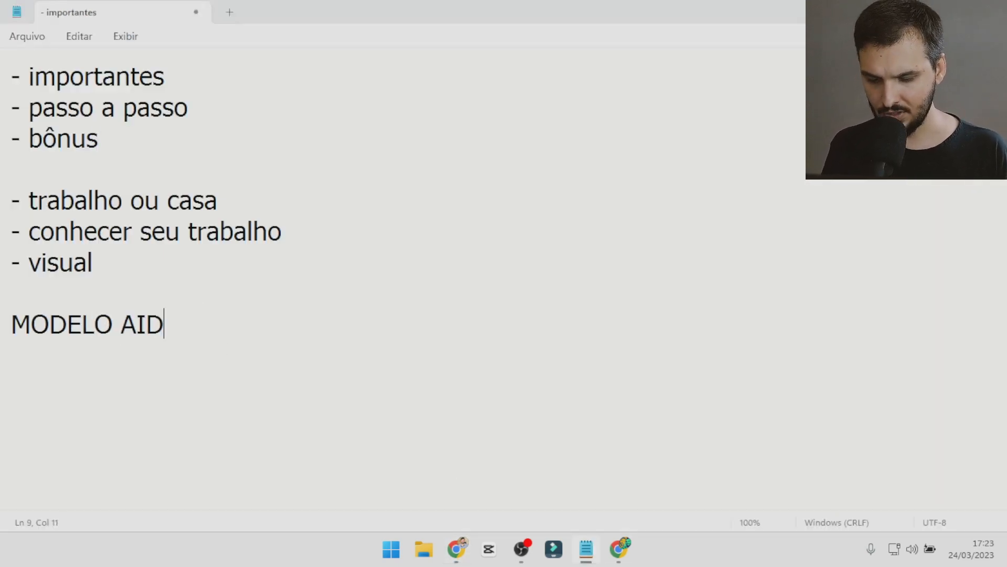
key(Return)
key(Return)
text(A)
key(Return)
text(I)
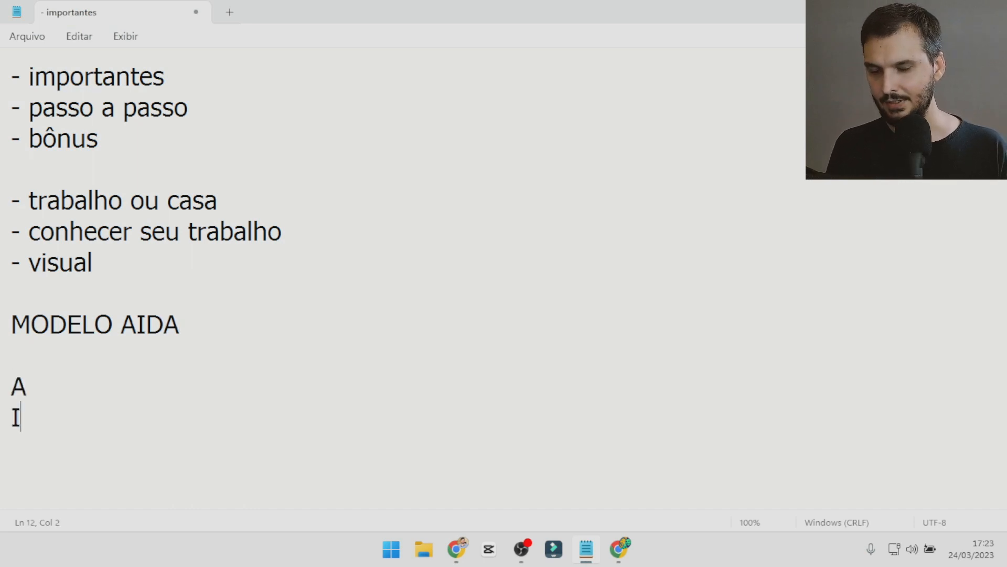
key(Return)
text(D)
key(Return)
text(A)
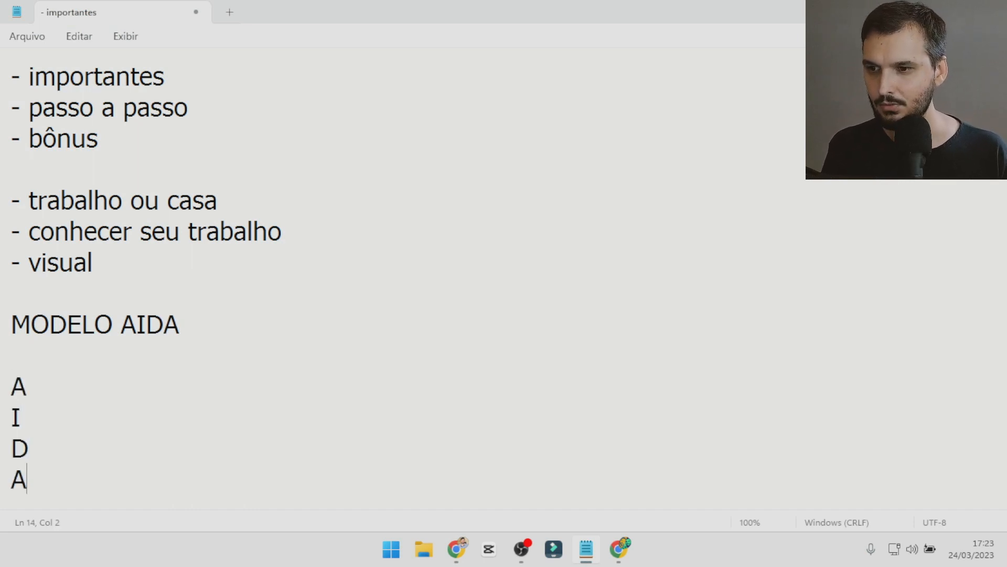
Complete the four AIDA letters with the words "atenção", "interesse", "desejo" and "ação".
click(31, 376)
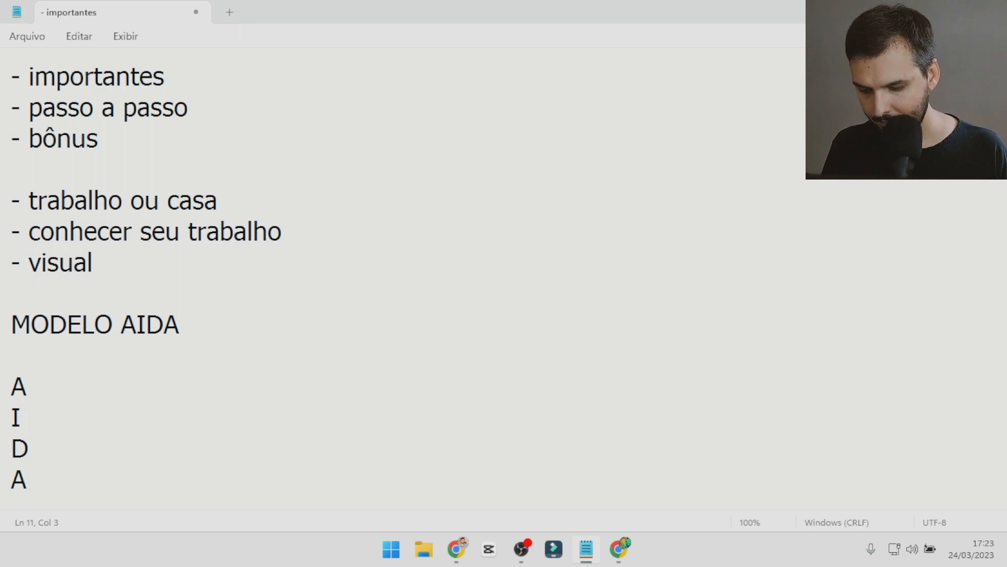
text(aten)
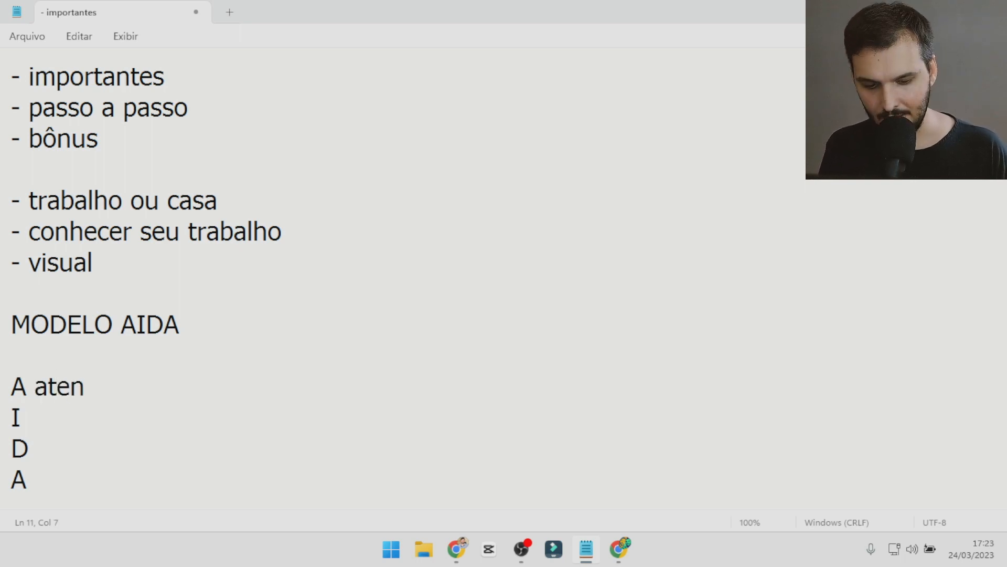
text(ção)
key(Return)
key(BackSpace)
key(Down)
text(in)
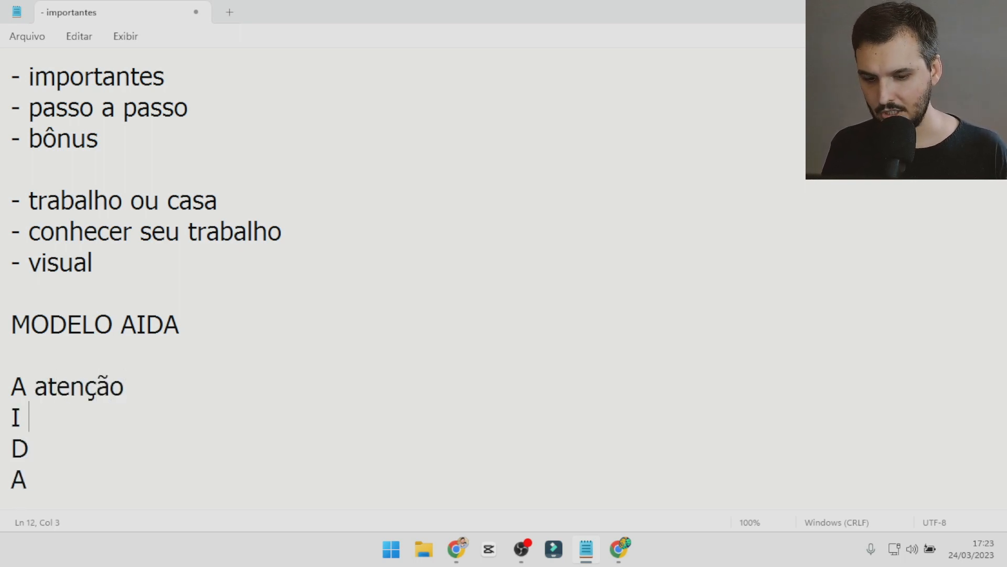
text(teresse)
key(Down)
text(desejo)
key(Down)
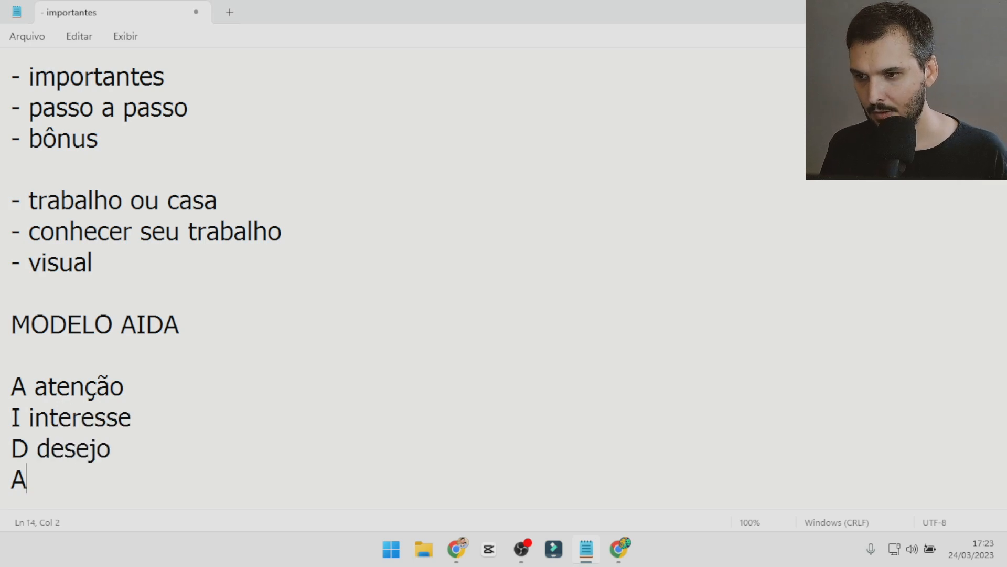
text(ação)
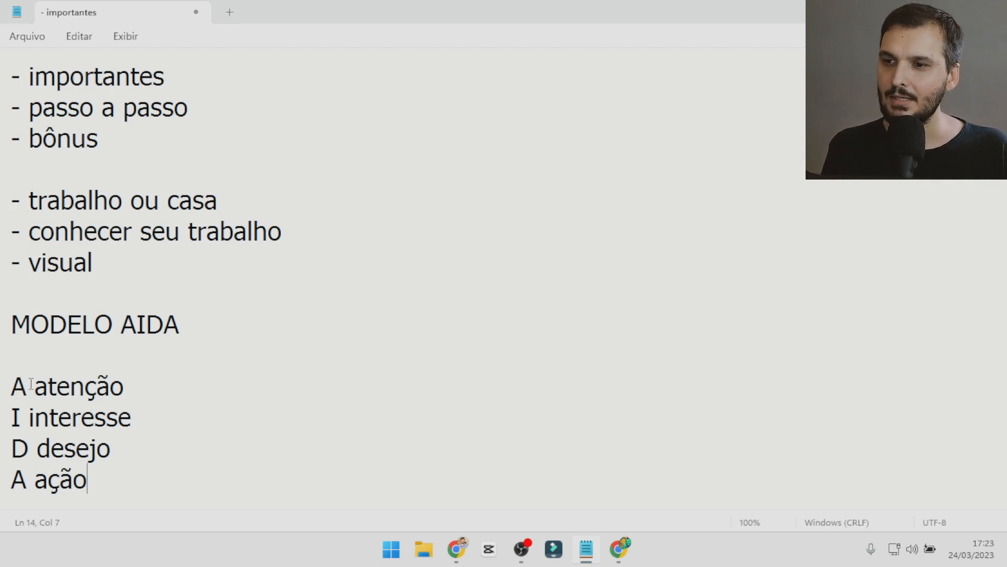
Go through the items of the AIDA list one by one, highlighting their lines.
drag(128, 389, 8, 379)
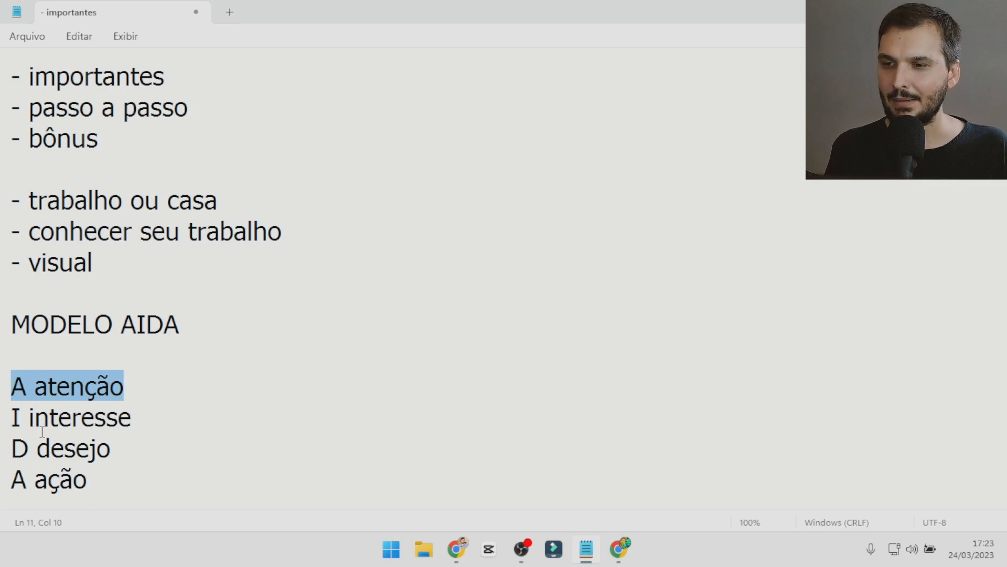
drag(138, 416, 2, 412)
drag(127, 455, 18, 441)
click(100, 481)
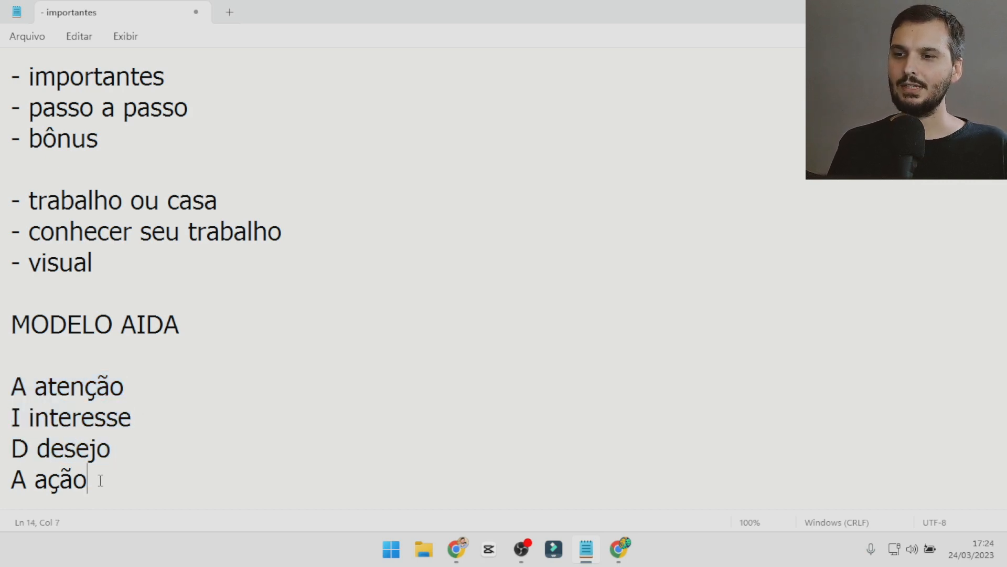
drag(100, 480, 2, 399)
click(119, 443)
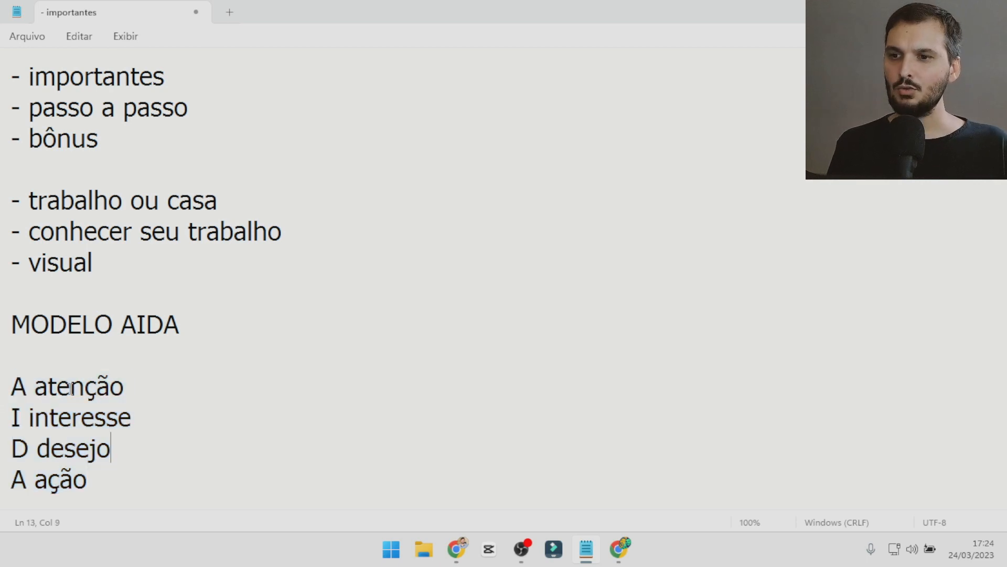
Add the line "10 copy + gatilhos" below the AIDA list, highlight the list's four items, and return to Ads Manager.
click(148, 499)
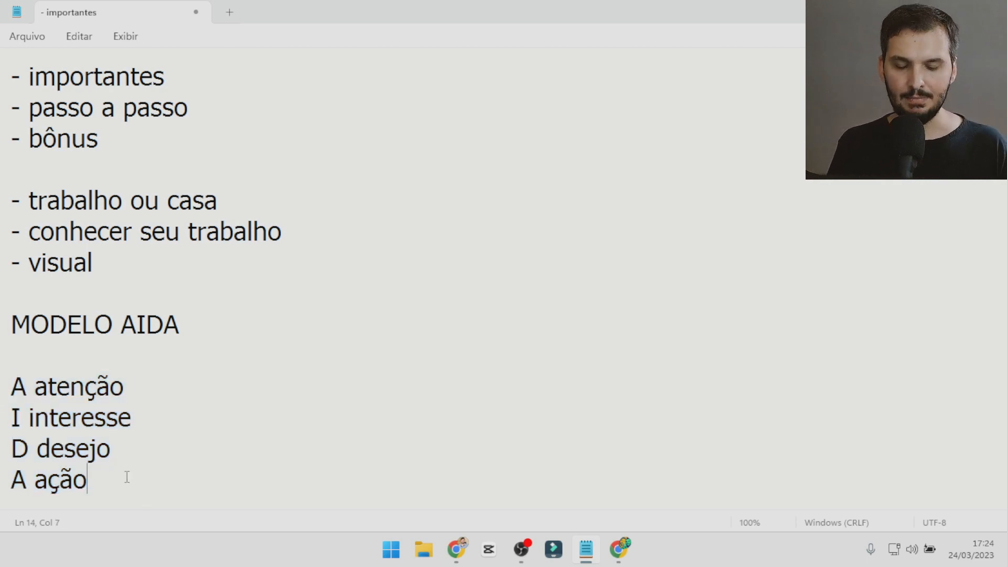
key(Return)
key(Return)
text(10 c)
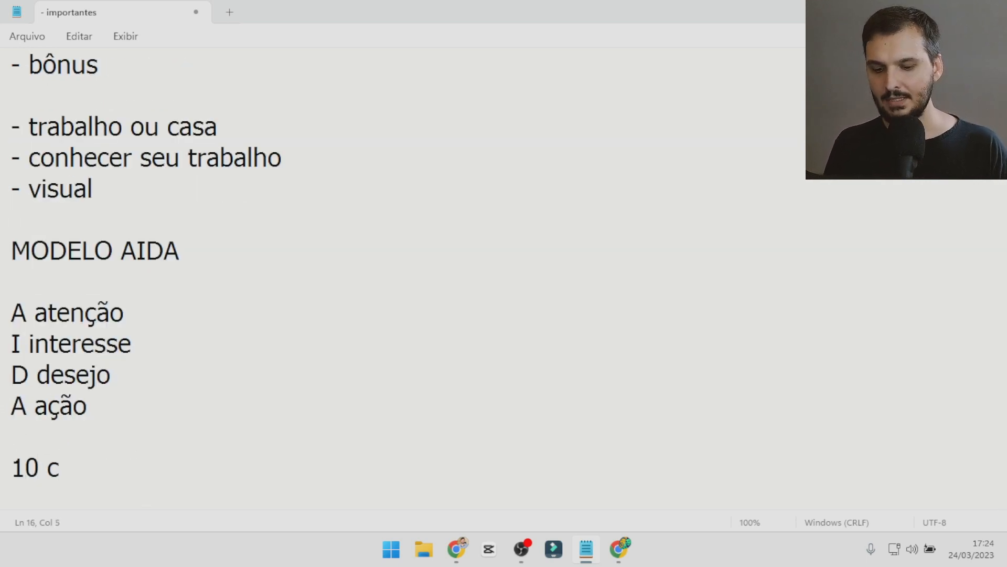
text(opy + )
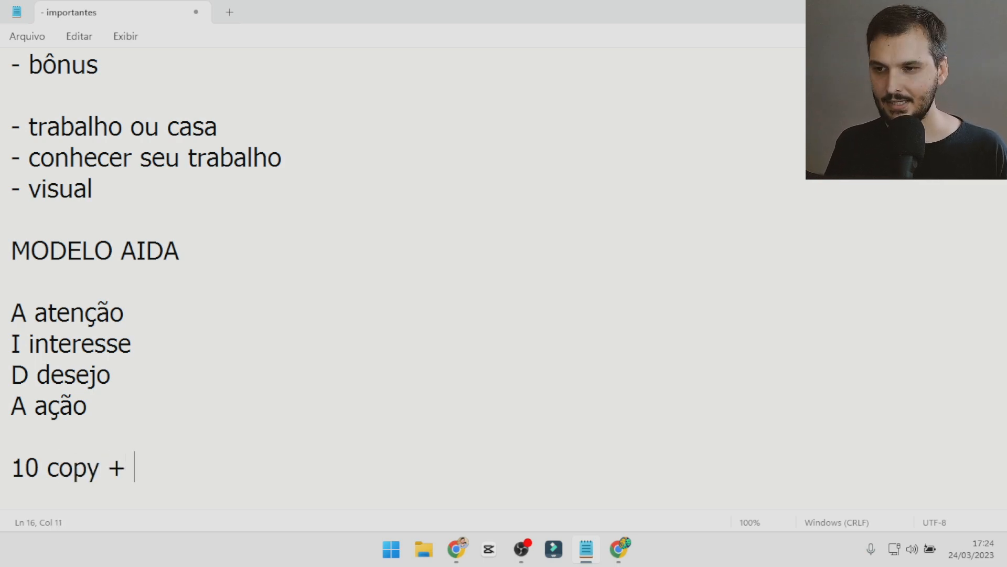
text(gatilhos)
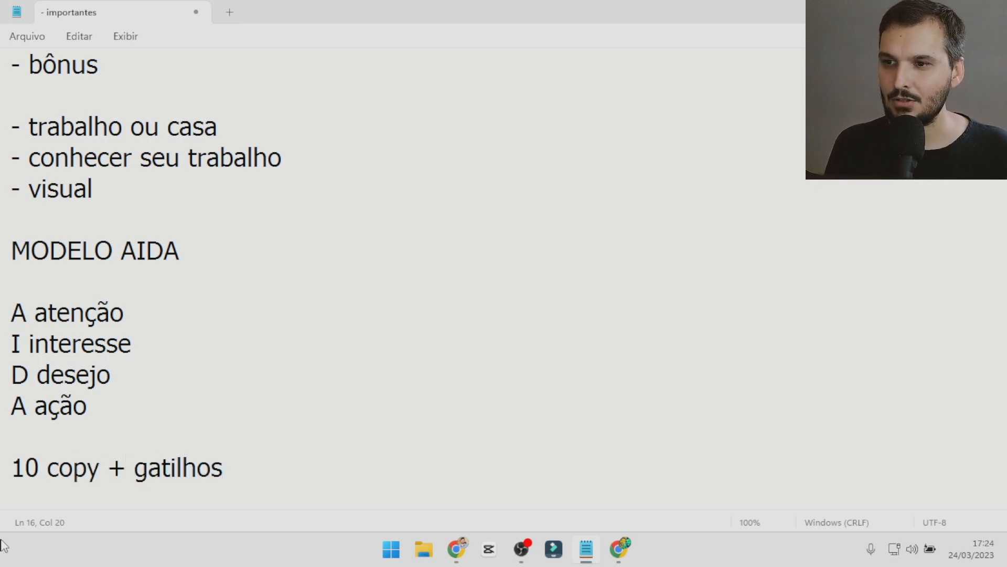
drag(89, 406, 16, 314)
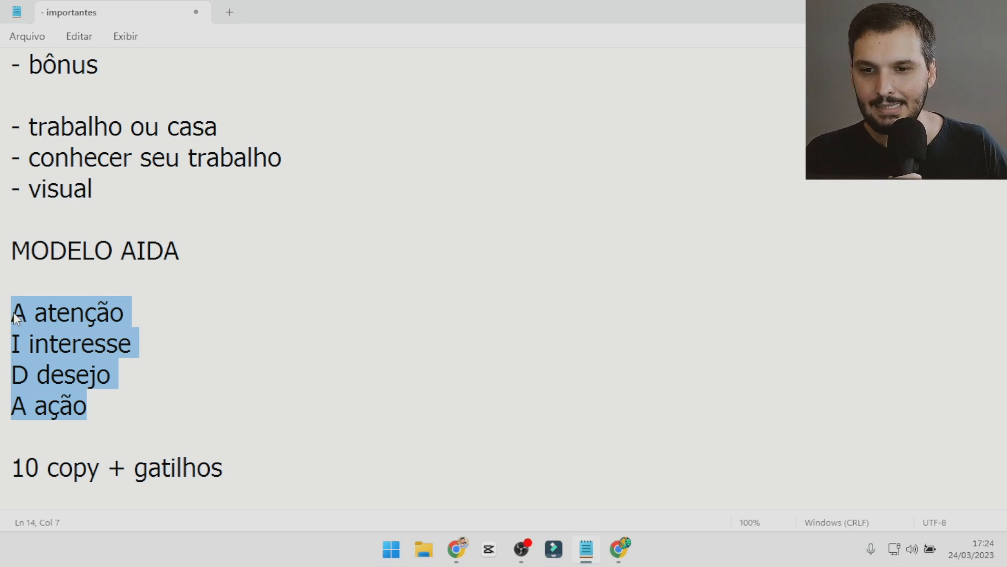
click(454, 549)
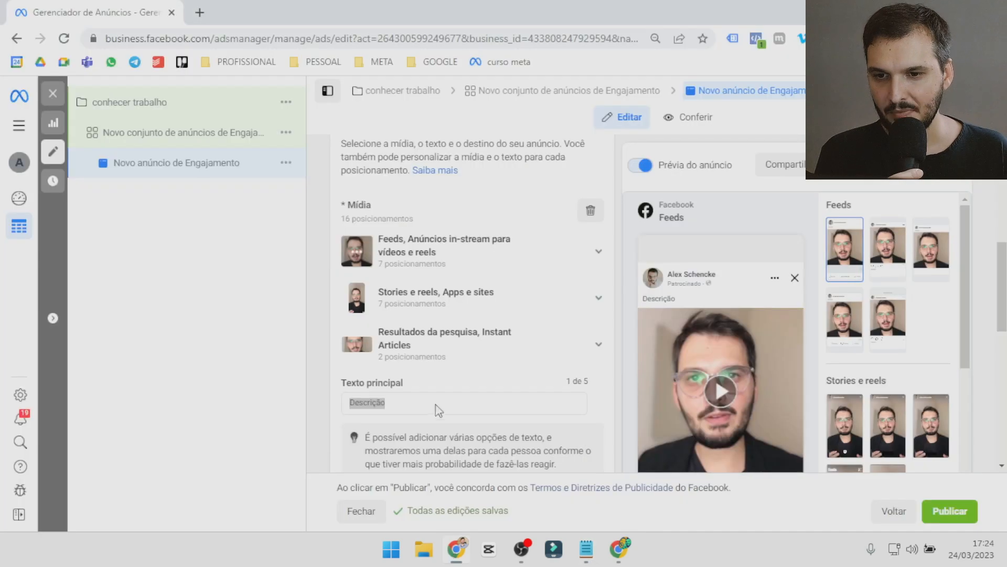
Open the copywriting module's lesson list on Hotmart Club, return to Ads Manager and look through the ad's remaining settings.
click(386, 405)
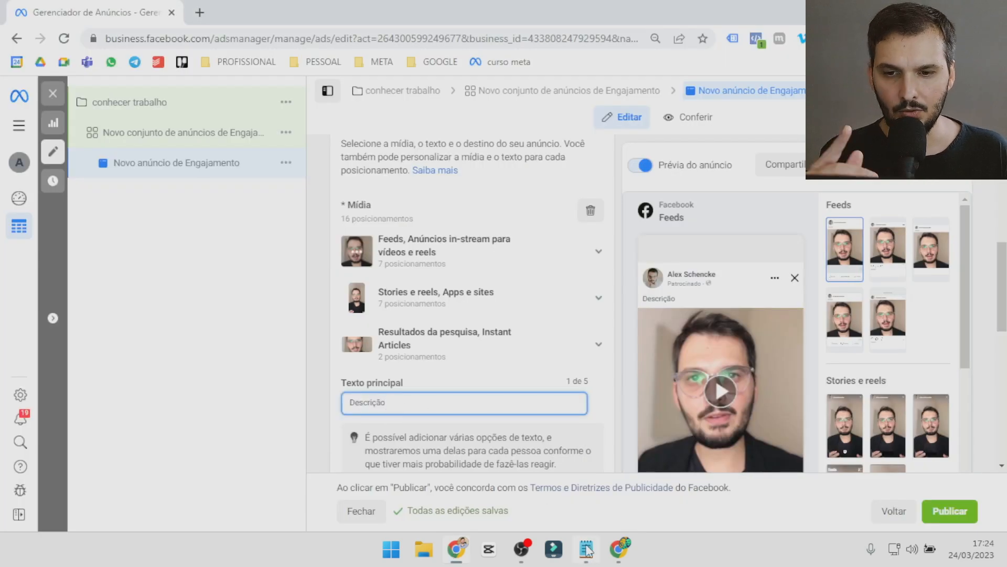
click(619, 549)
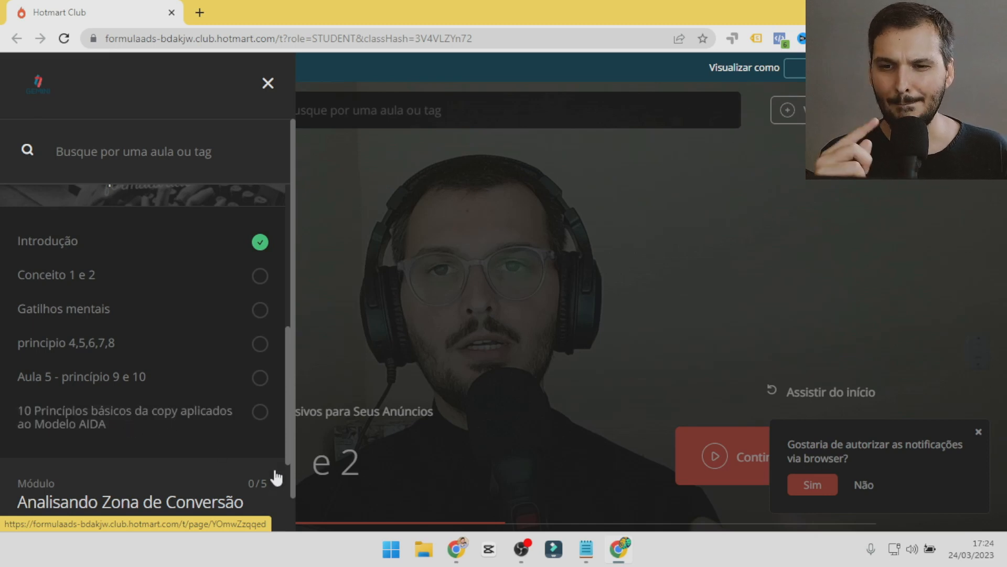
click(455, 549)
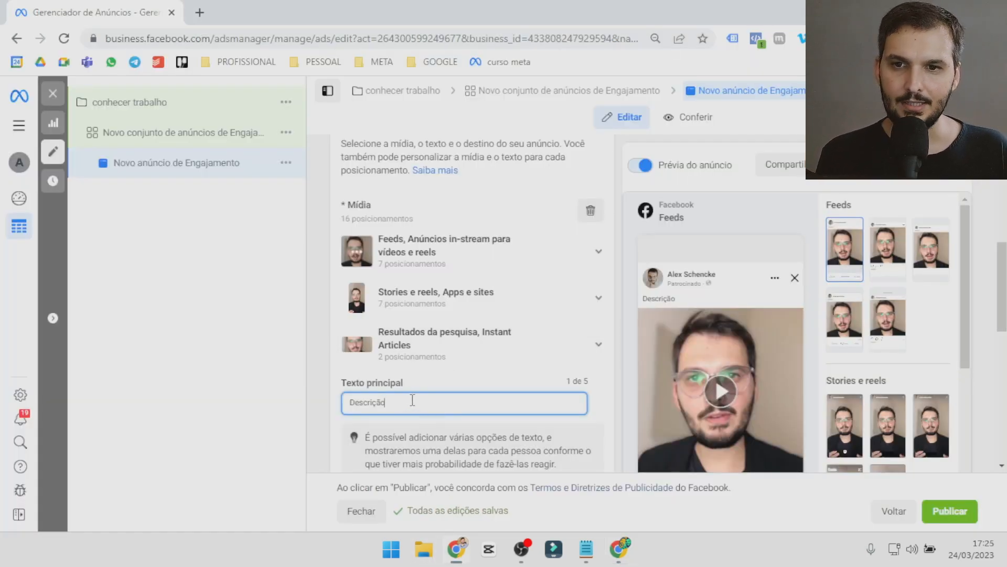
scroll(413, 399, down, 1)
scroll(471, 392, down, 3)
scroll(464, 379, down, 3)
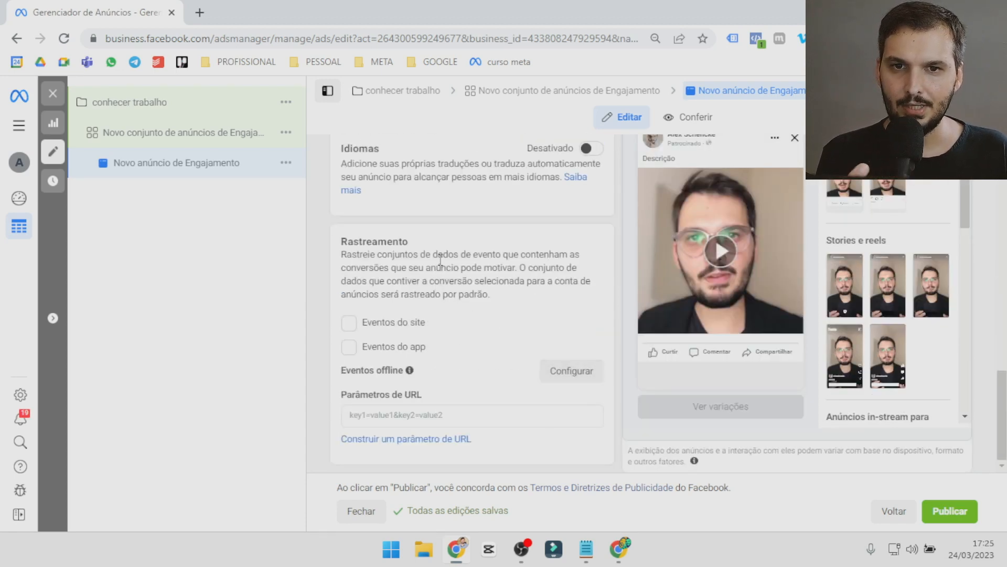
Duplicate the ad "Novo anúncio de Engajamento" and rename the copy as and02.
scroll(484, 285, up, 10)
scroll(484, 285, up, 5)
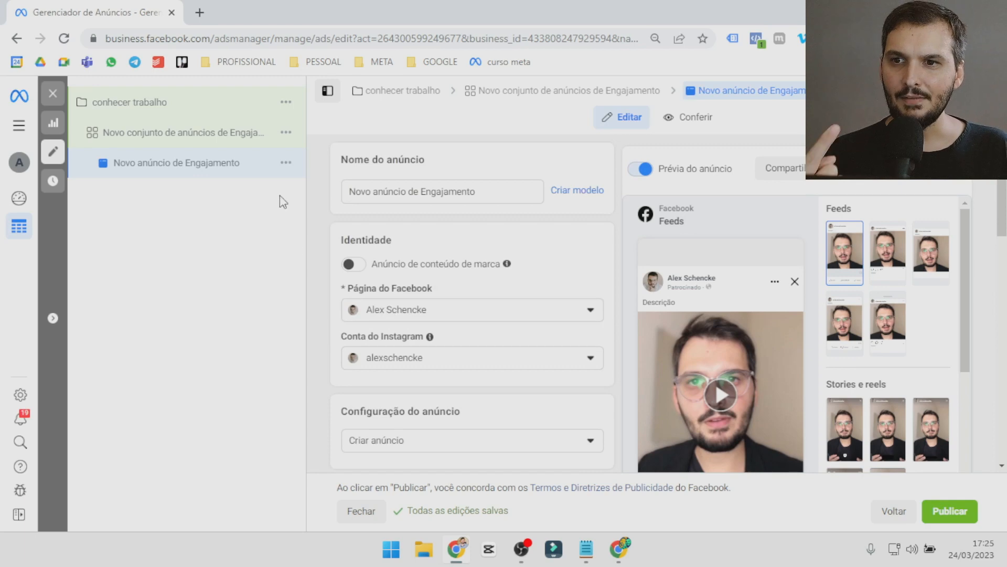
click(286, 163)
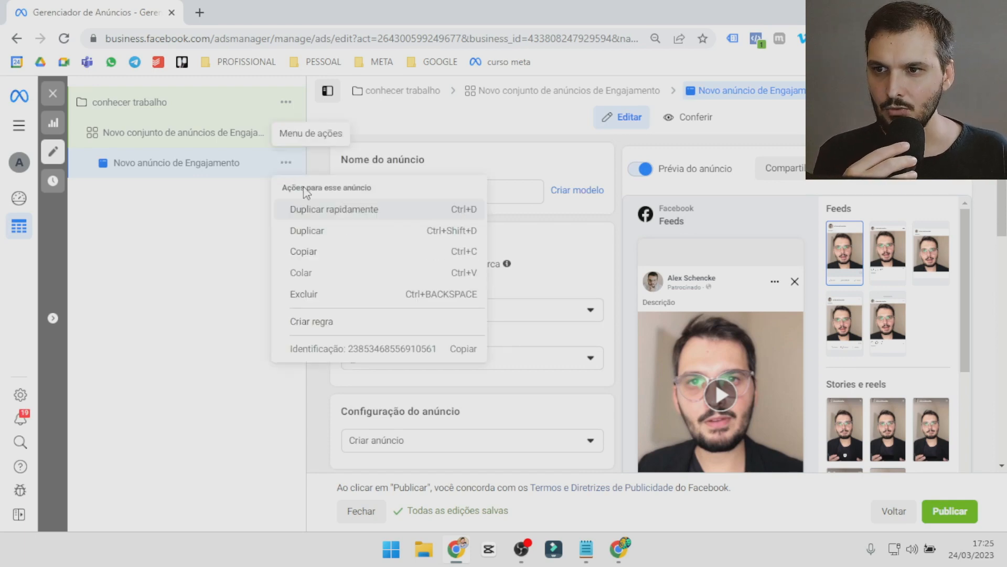
click(333, 231)
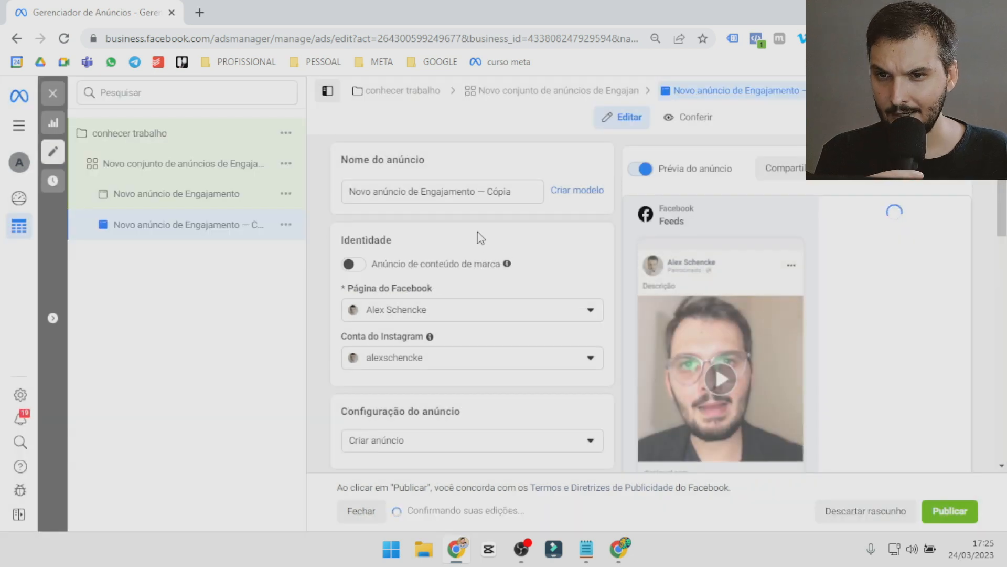
triple_click(499, 191)
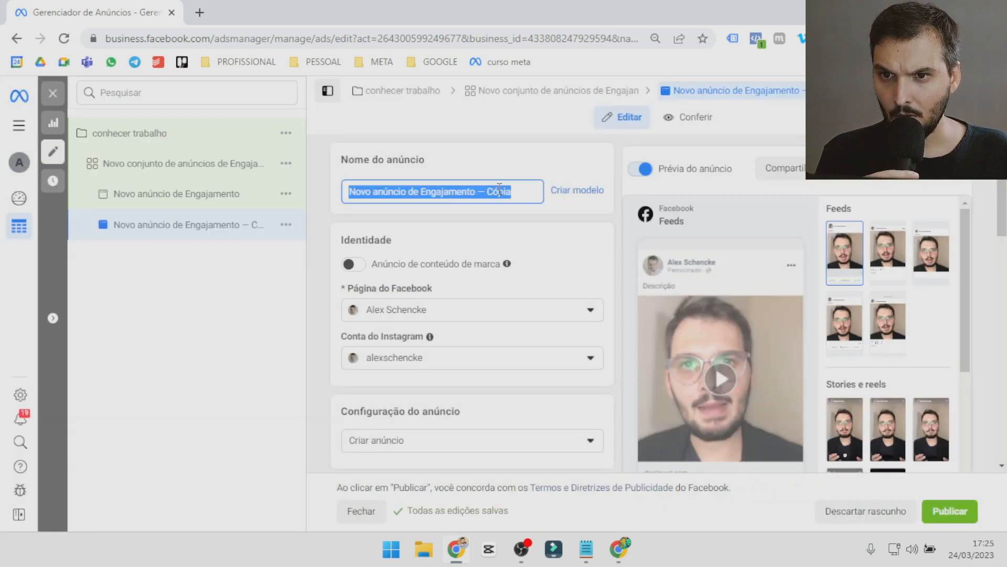
text(and02)
Replace and02's media with the eighth Instagram video, cropped 1:1 for feeds and 16:9 for search results, and leave the ad editor.
scroll(509, 270, down, 10)
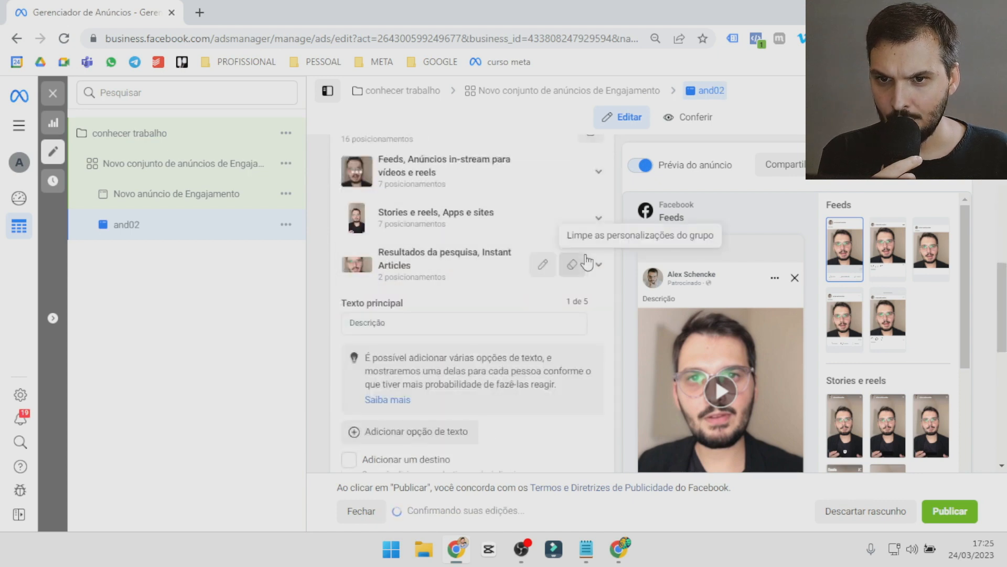
click(564, 273)
click(590, 204)
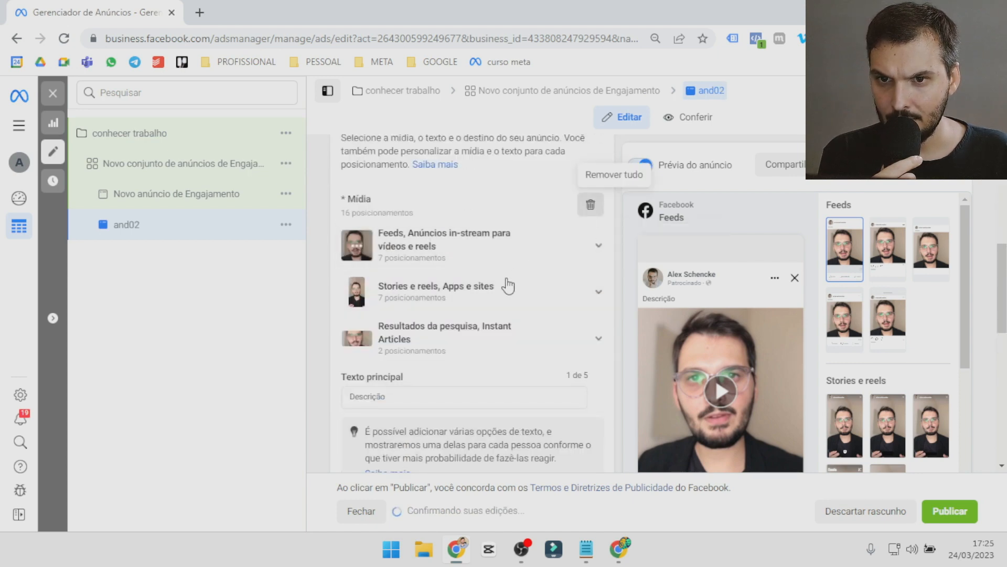
click(401, 220)
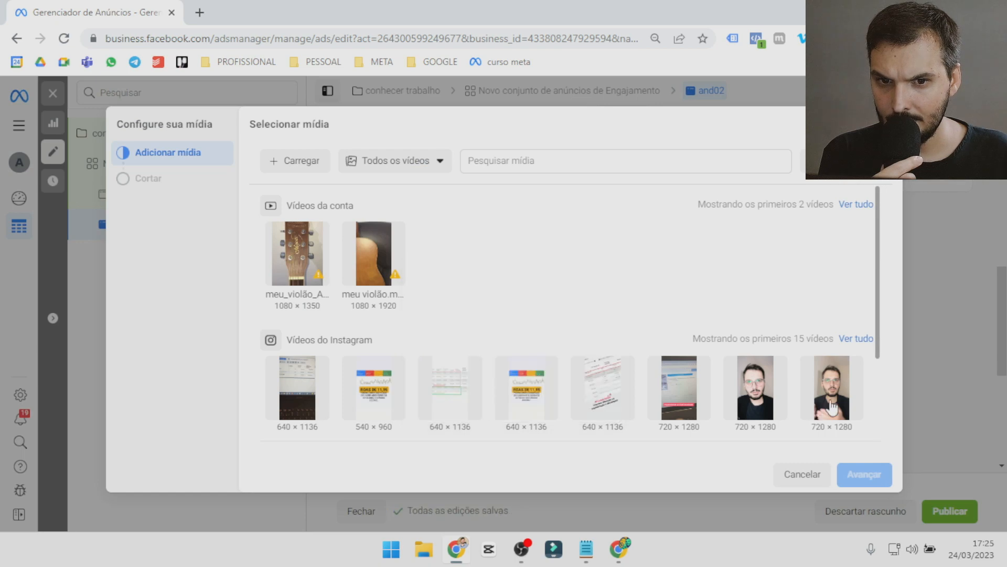
click(831, 414)
click(862, 472)
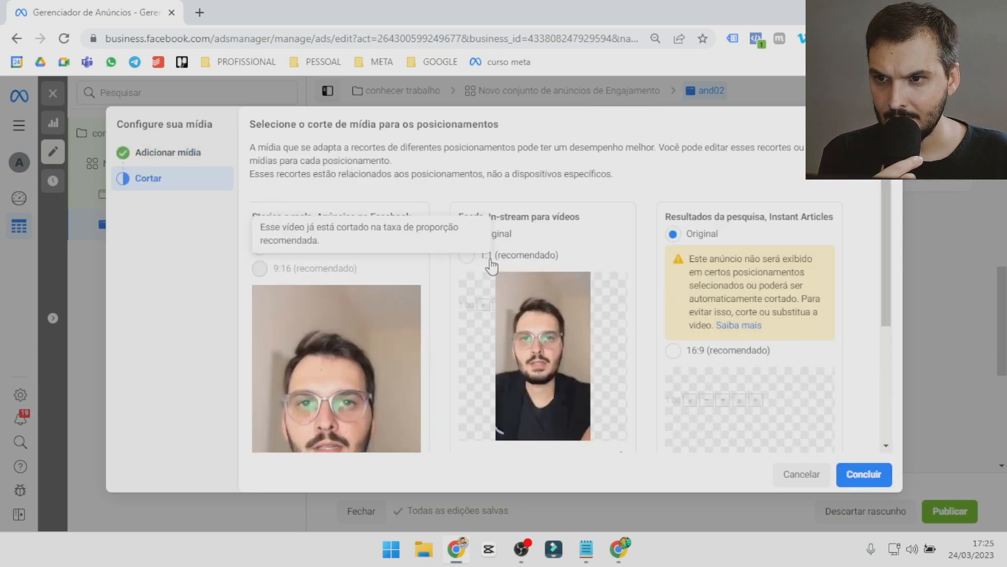
click(673, 351)
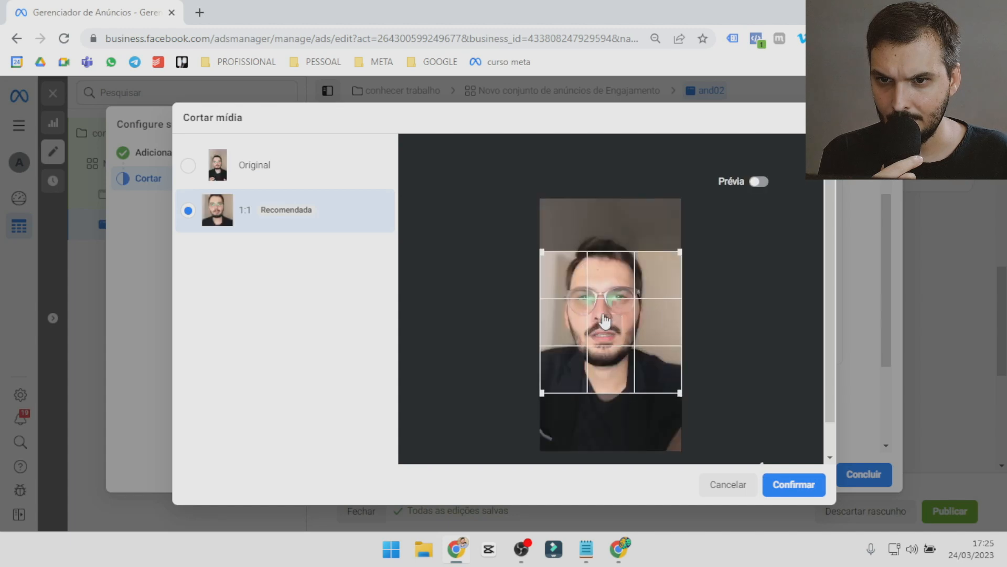
click(791, 481)
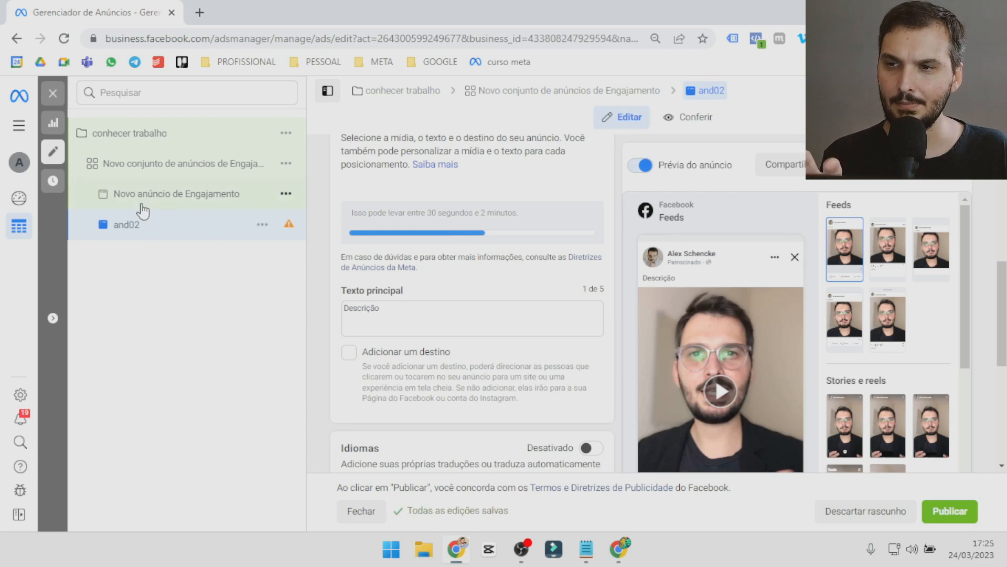
click(52, 93)
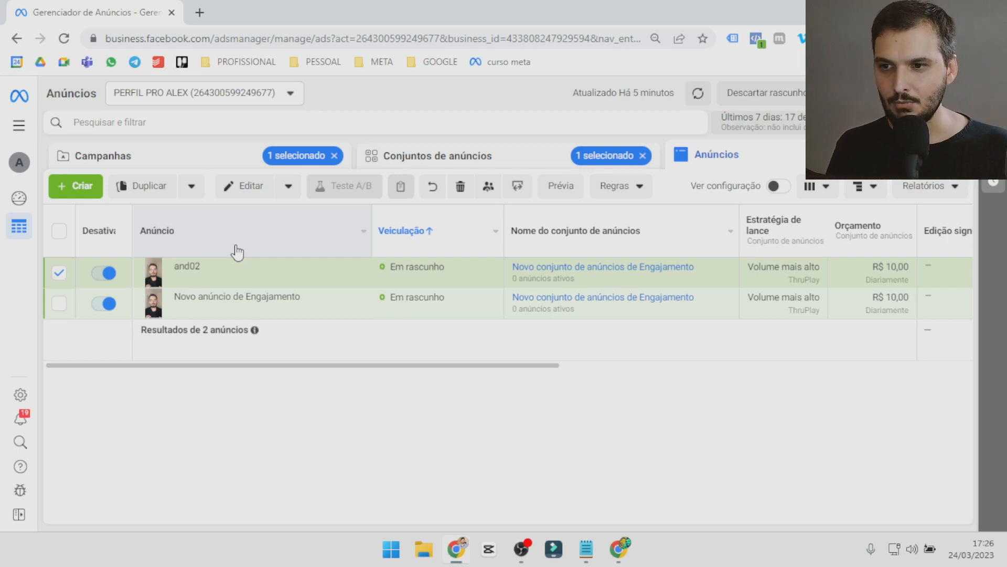
Switch to Notepad and replace all the notes with the line "- engajamento (vídeo view)".
mouse_move(585, 560)
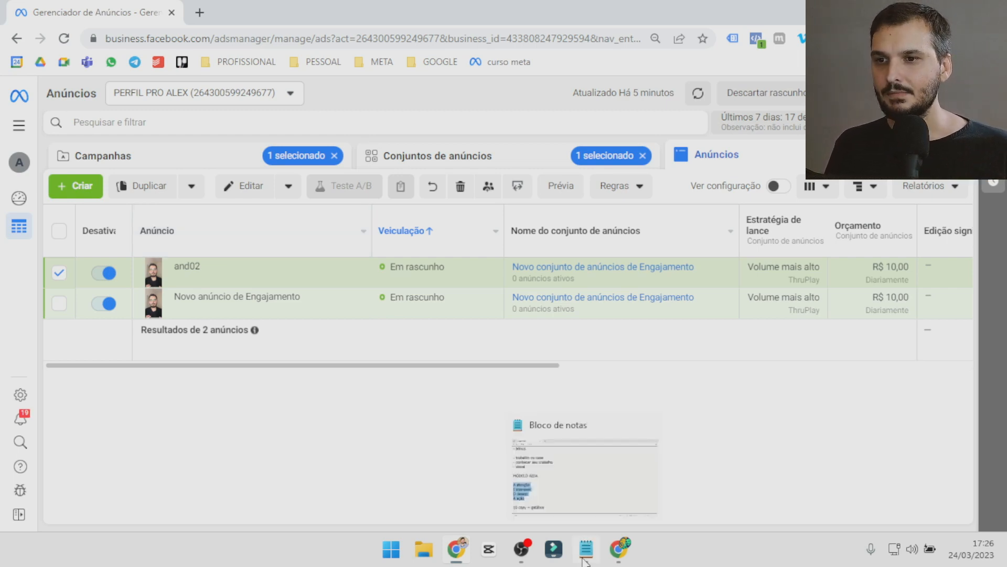
click(583, 555)
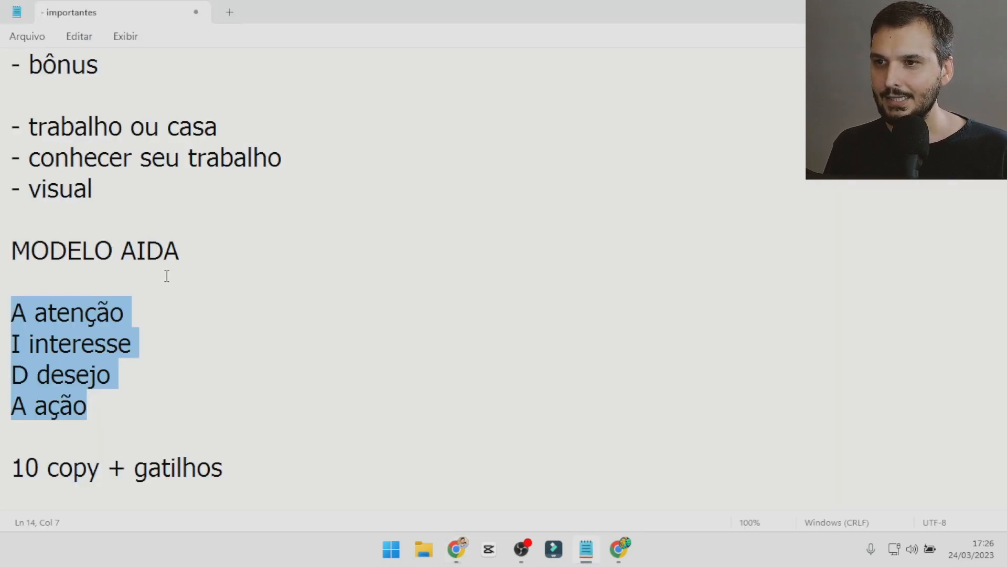
drag(259, 471, 0, 84)
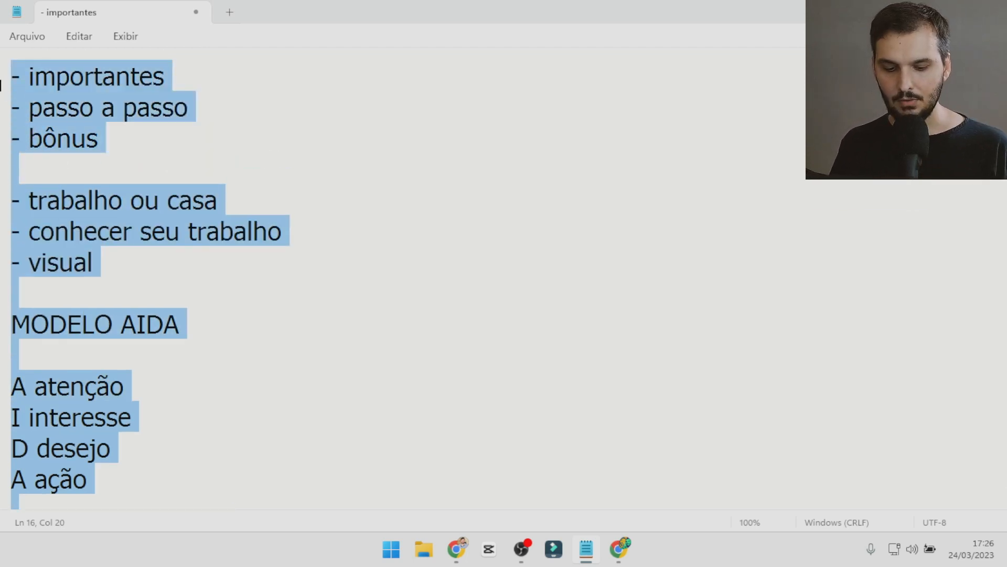
text(- enga)
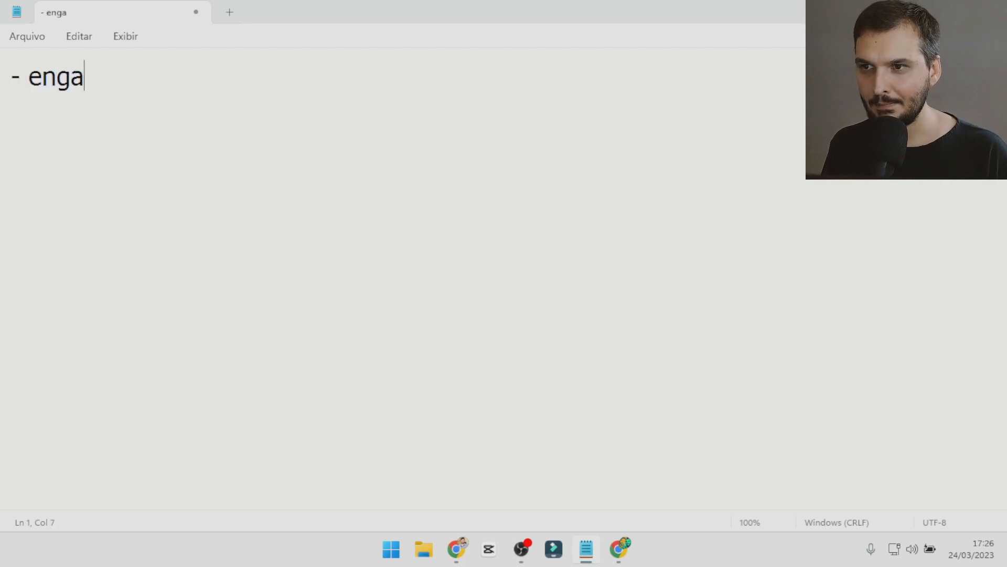
text(jamento ()
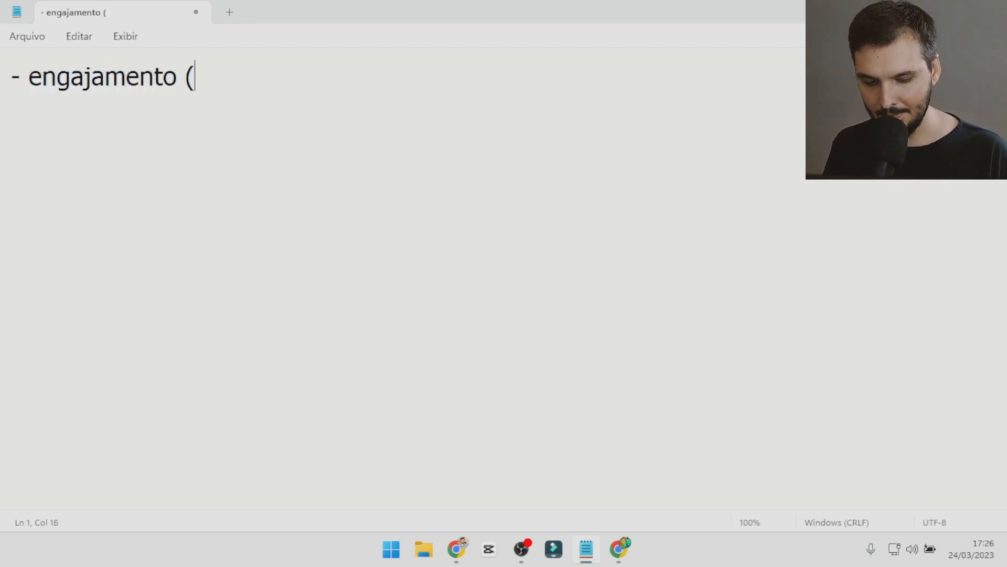
text(vídeo view))
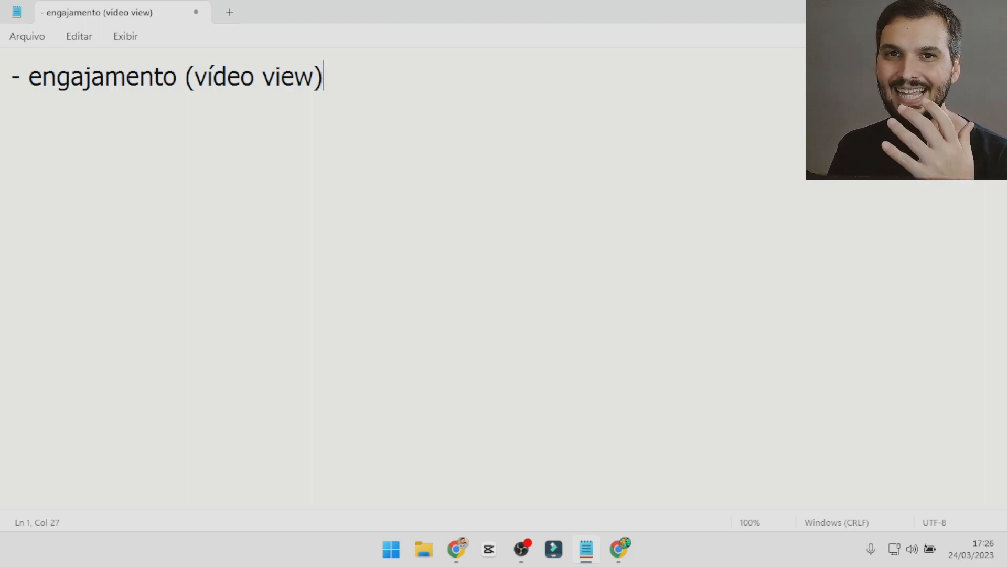
Add the indented sub-item "- qualificação" below the engajamento line.
key(Return)
key(Tab)
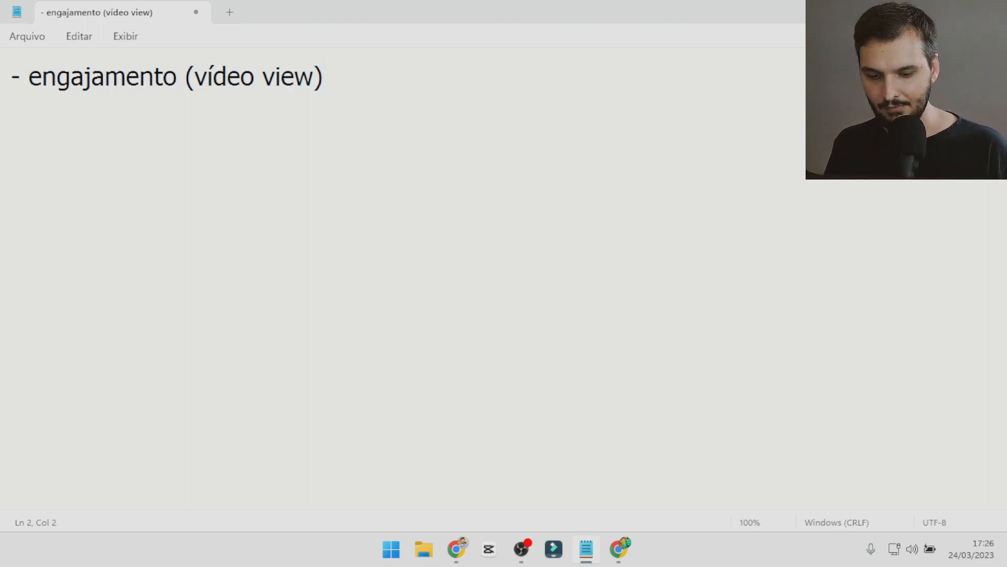
text(- quali)
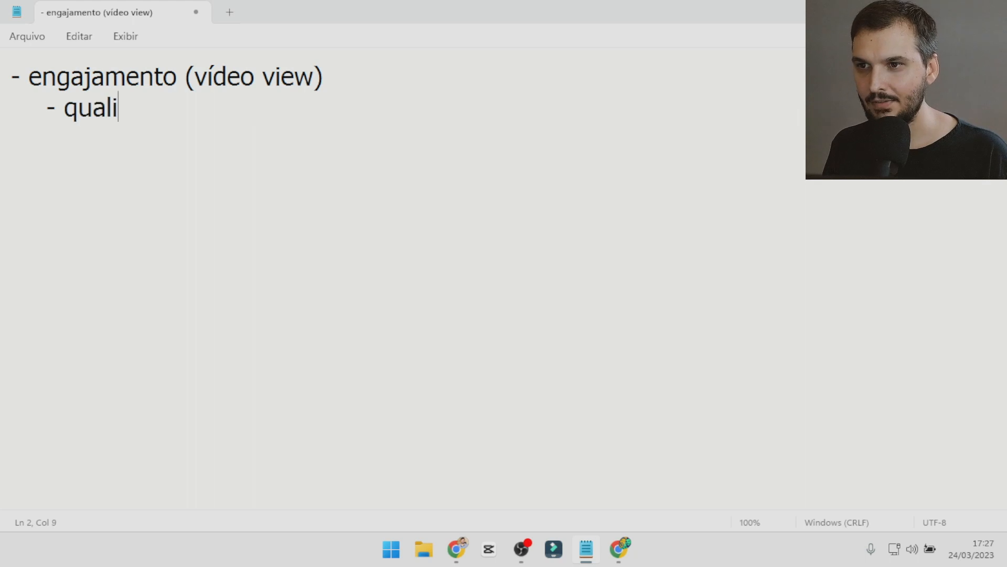
text(ficação)
Add a second indented sub-item reading "- divulgação" below "- qualificação".
key(Return)
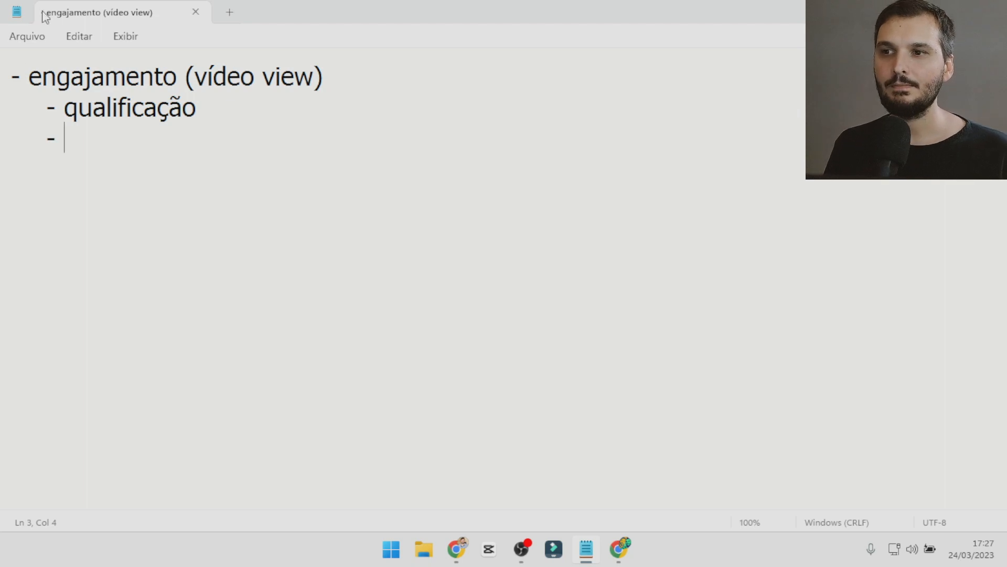
key(Tab)
text(- c)
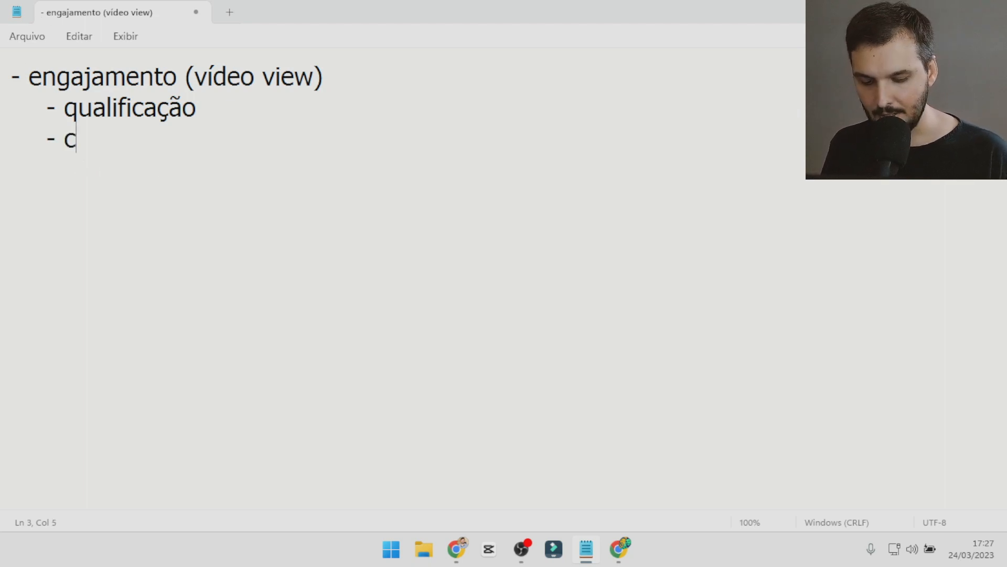
text(onhecer o seu)
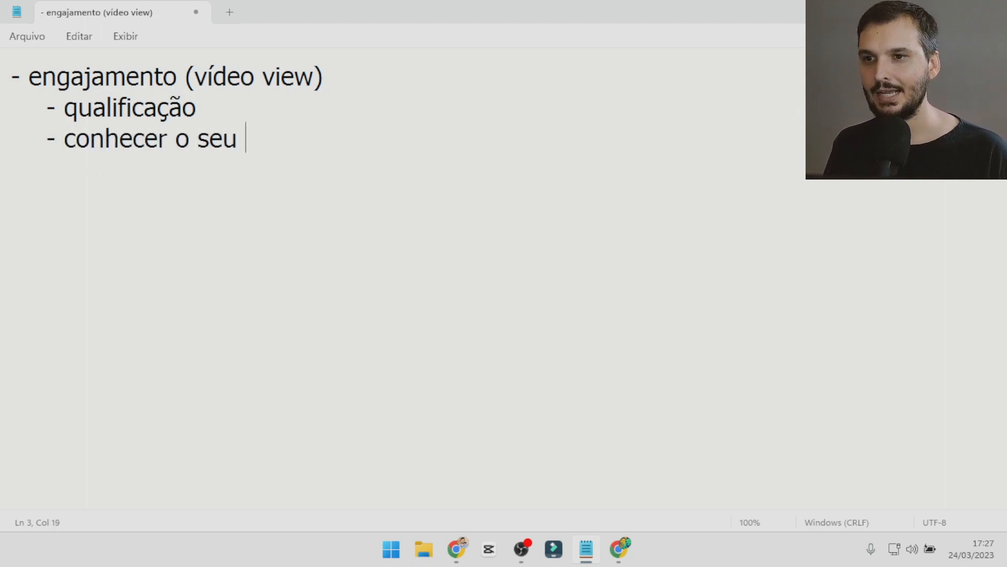
key(BackSpace)
key(BackSpace)
key(BackSpace)
key(BackSpace)
key(BackSpace)
key(BackSpace)
key(BackSpace)
key(BackSpace)
key(BackSpace)
key(BackSpace)
key(BackSpace)
key(BackSpace)
key(BackSpace)
key(BackSpace)
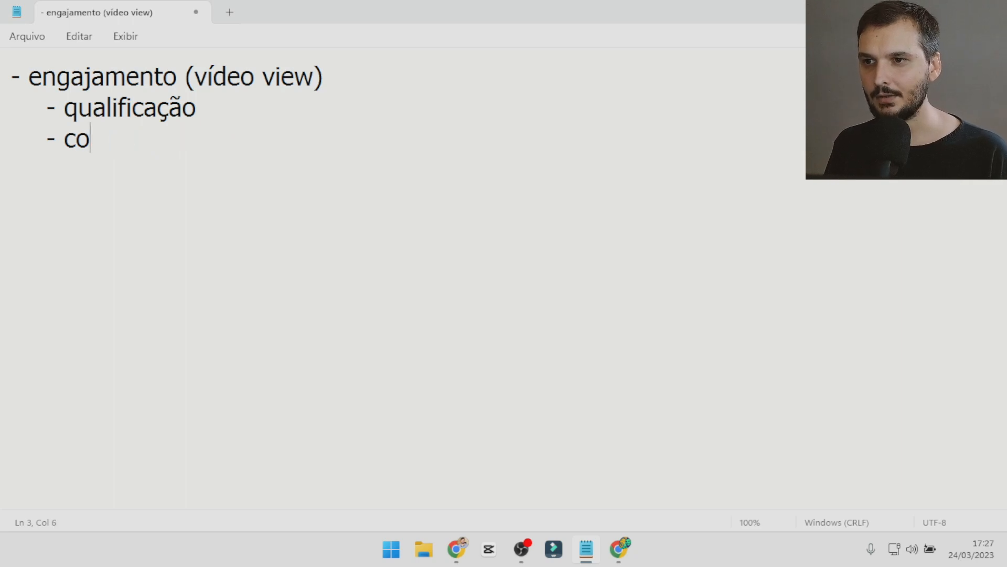
text(divulgação)
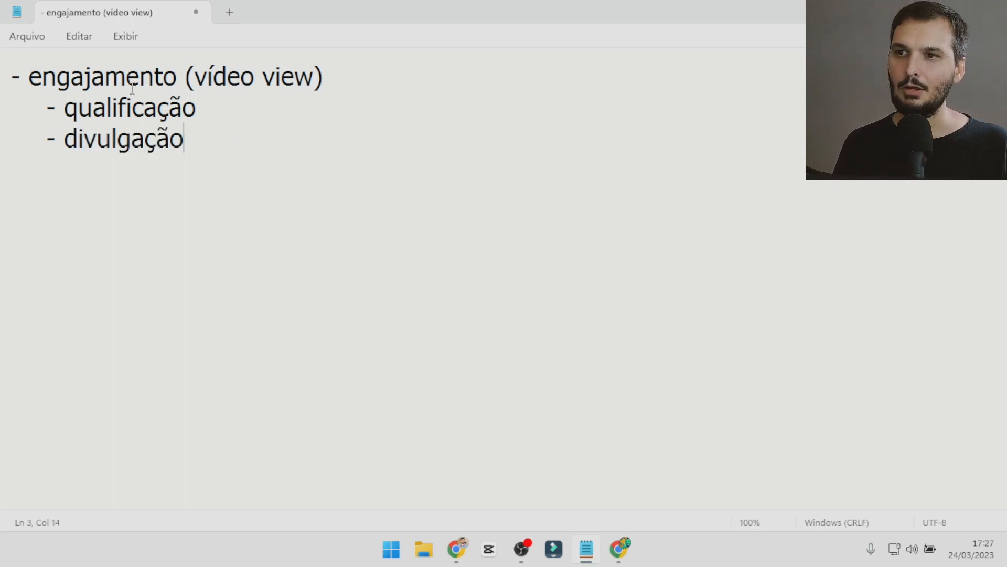
Leave a blank line below the sub-items and start a new unindented line with "- mensagens (".
click(205, 140)
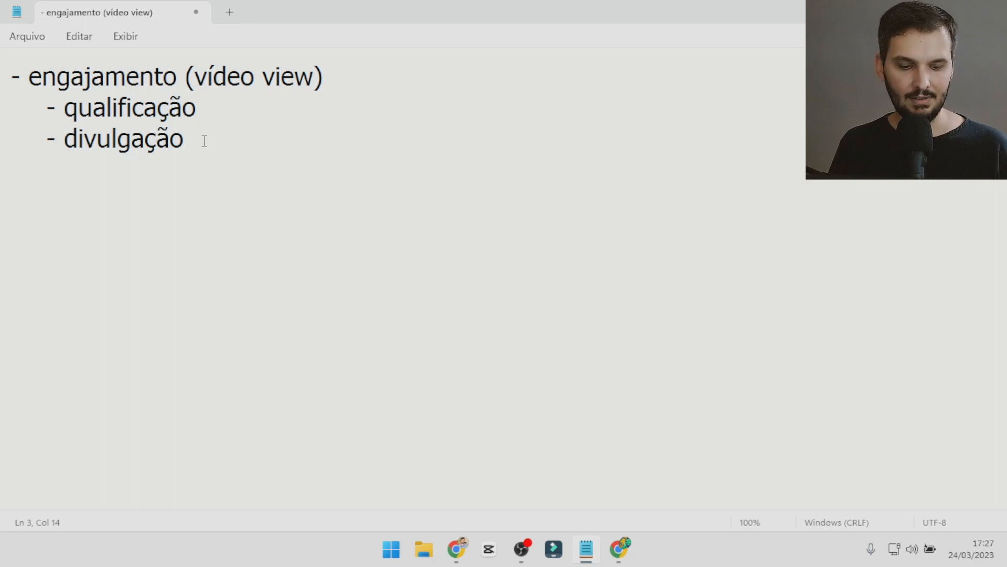
key(Return)
key(Return)
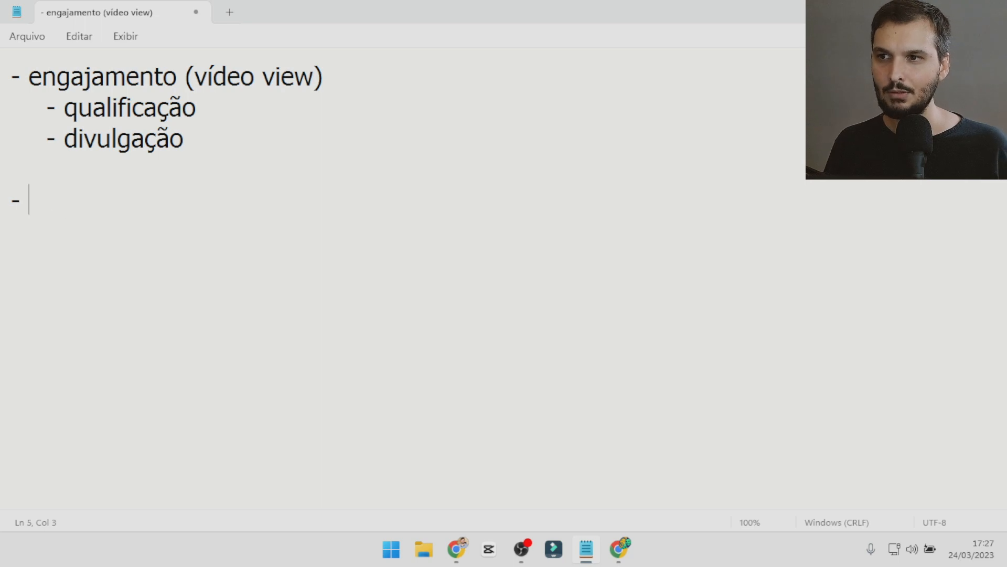
text(- mensages)
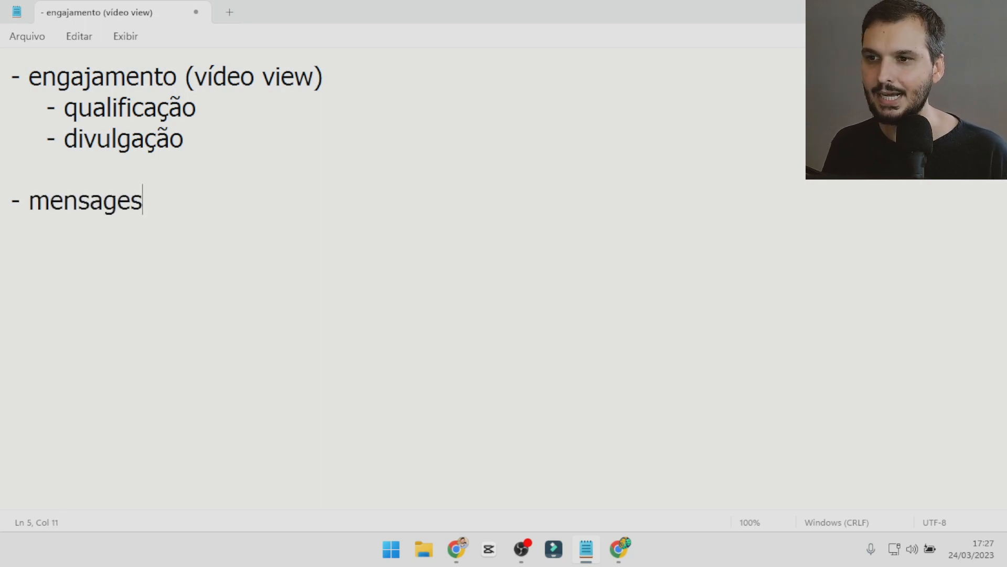
key(BackSpace)
text(ns ()
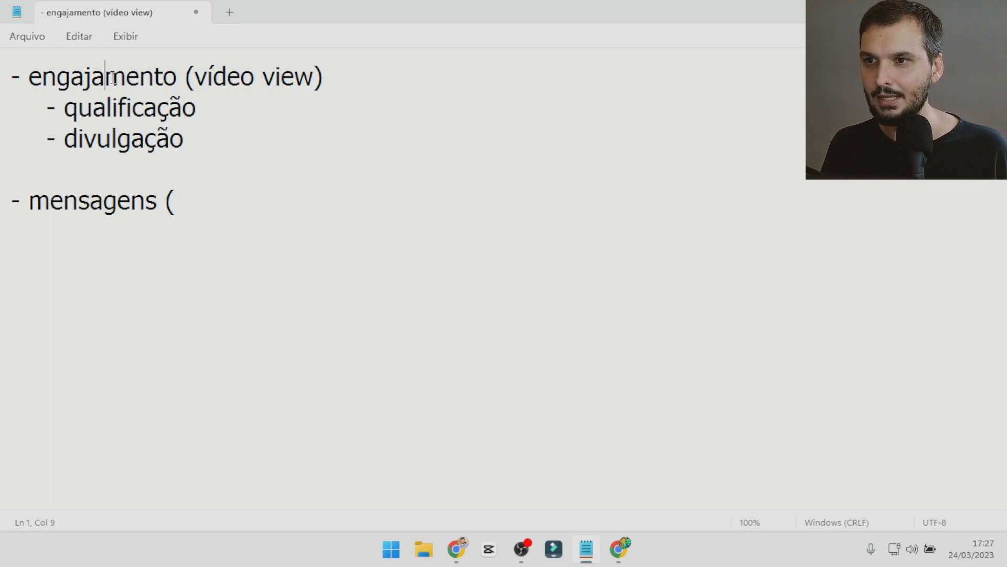
drag(105, 79, 56, 91)
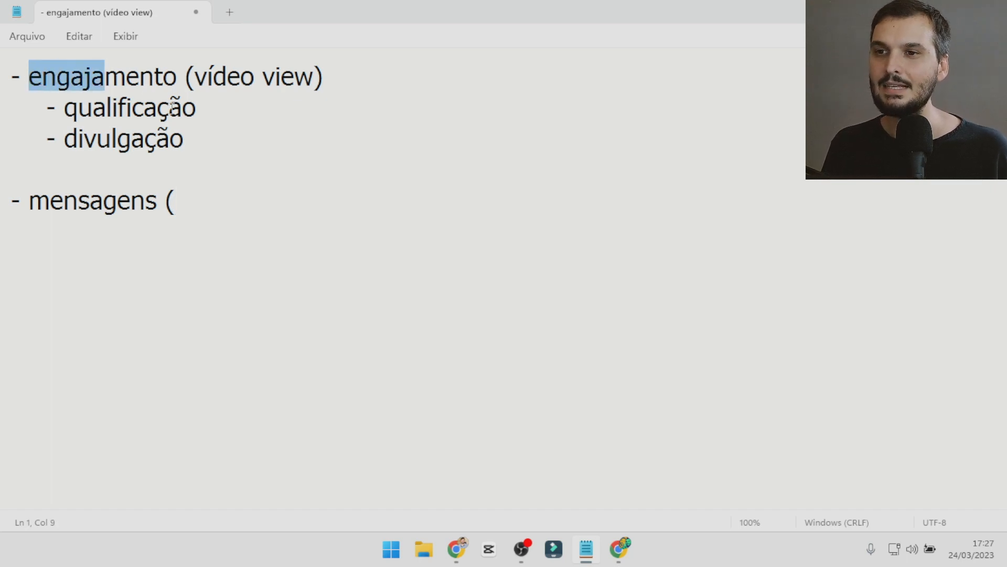
drag(192, 82, 295, 83)
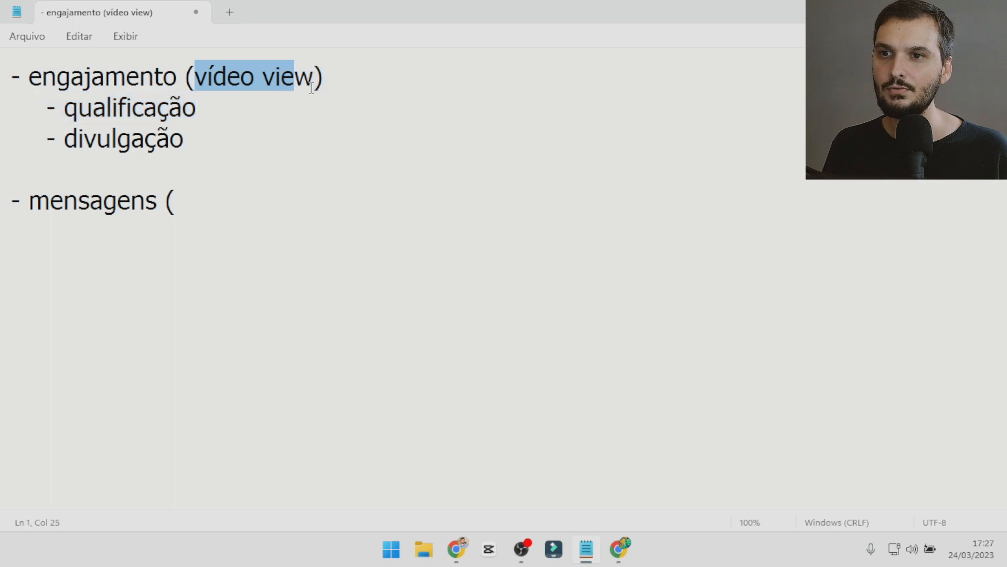
click(314, 79)
Complete the last line of the notes so it reads "- mensagens (vv 50%)".
click(231, 197)
text(50%)
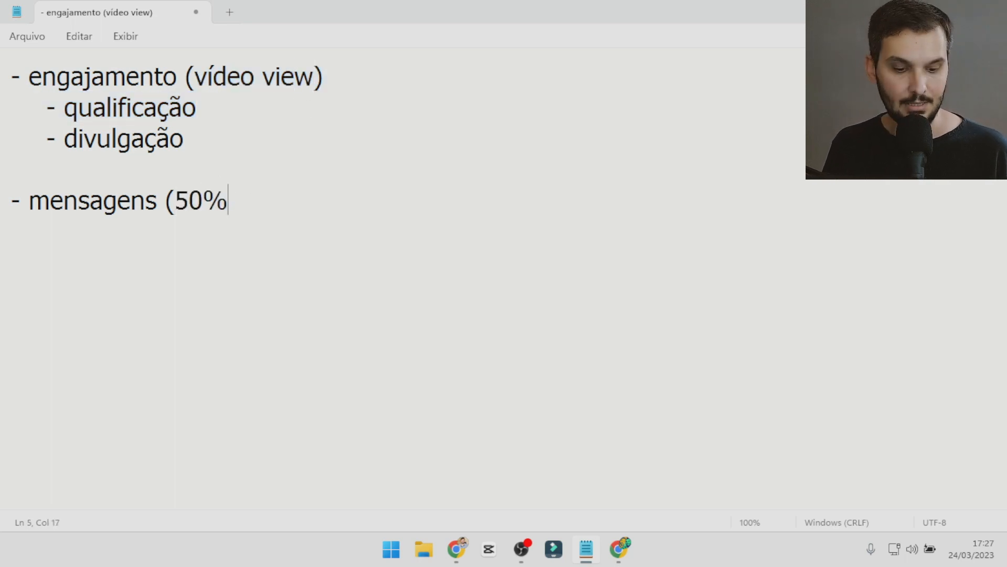
key(BackSpace)
key(BackSpace)
key(BackSpace)
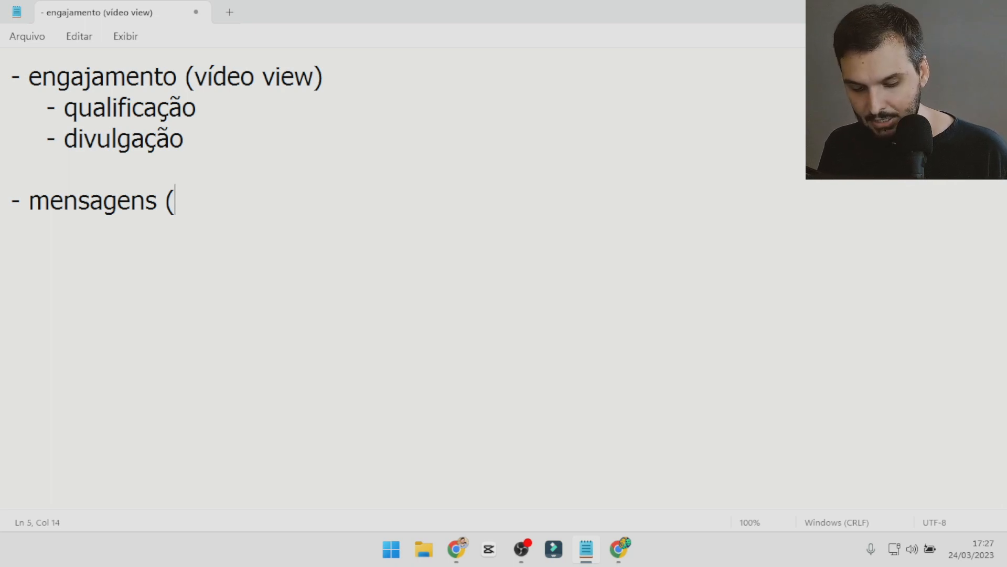
text(vv 5)
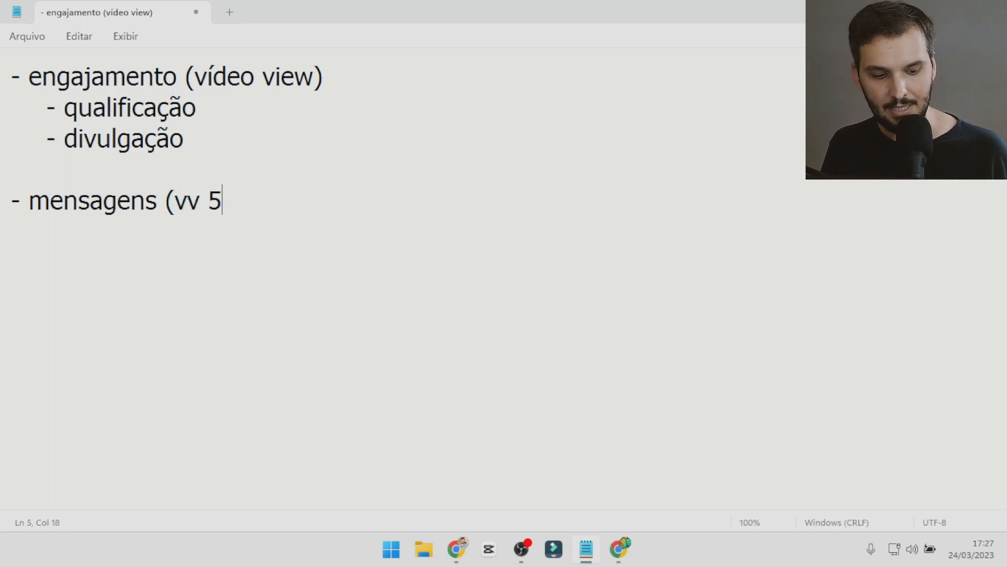
text(0%))
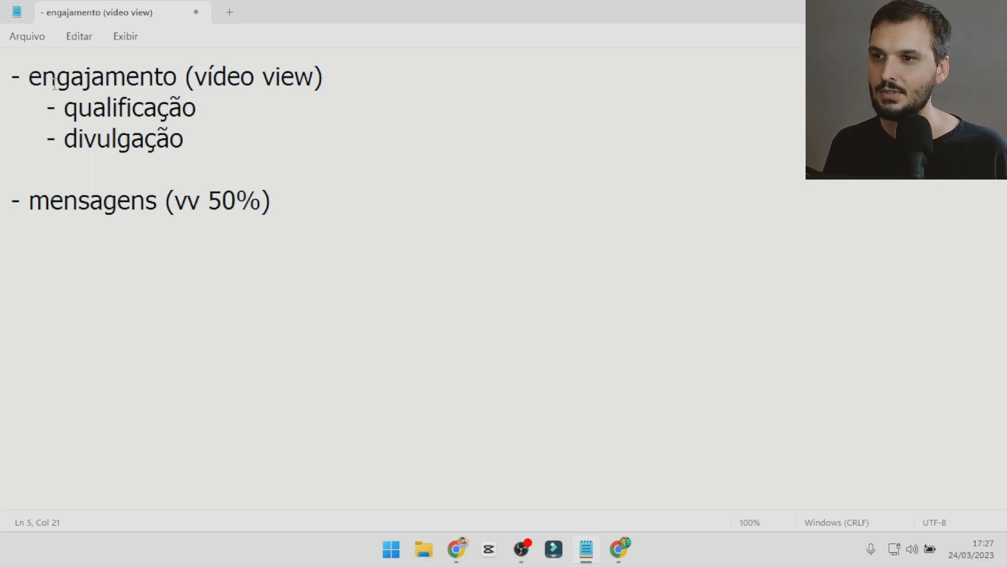
drag(55, 84, 213, 148)
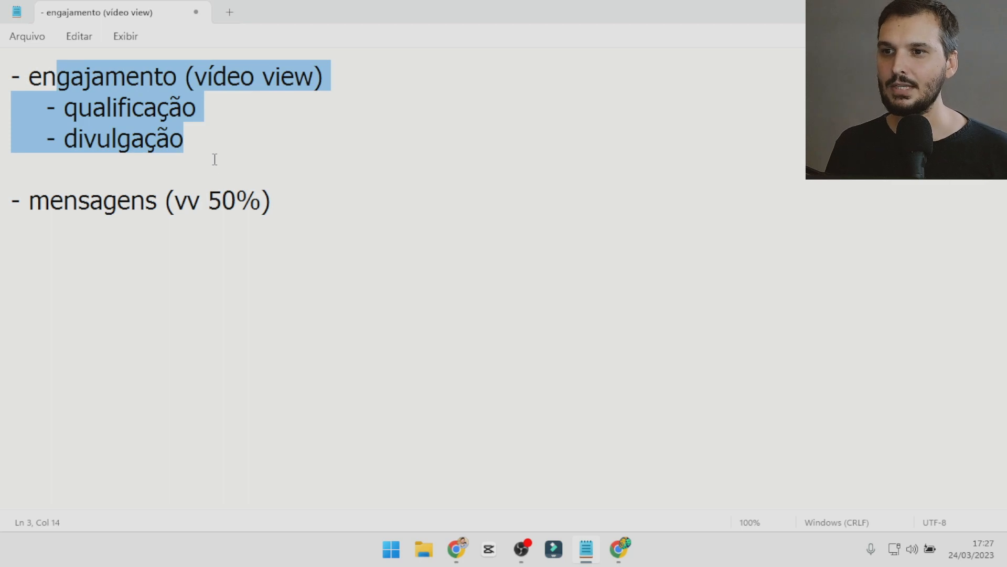
drag(176, 200, 255, 204)
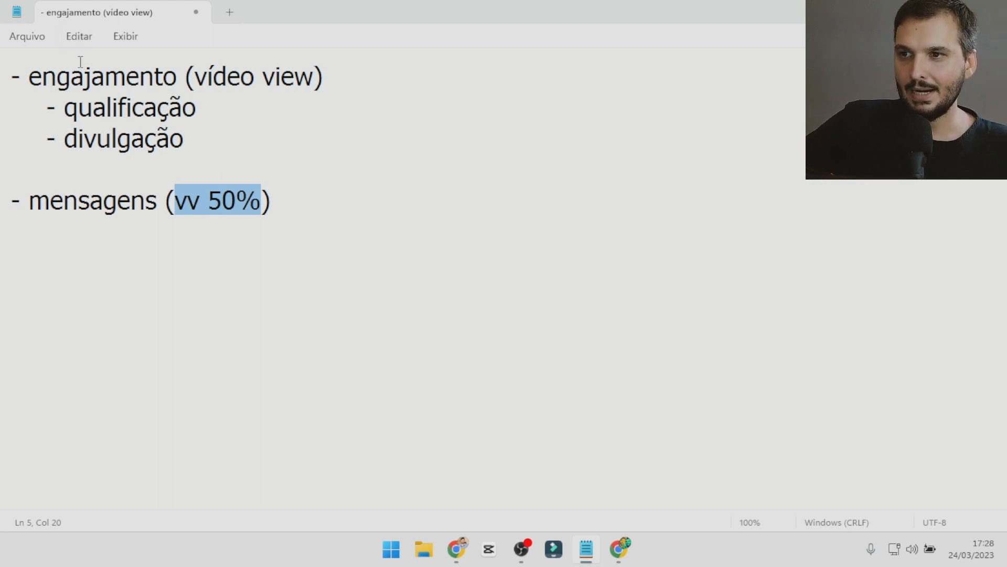
drag(71, 76, 151, 84)
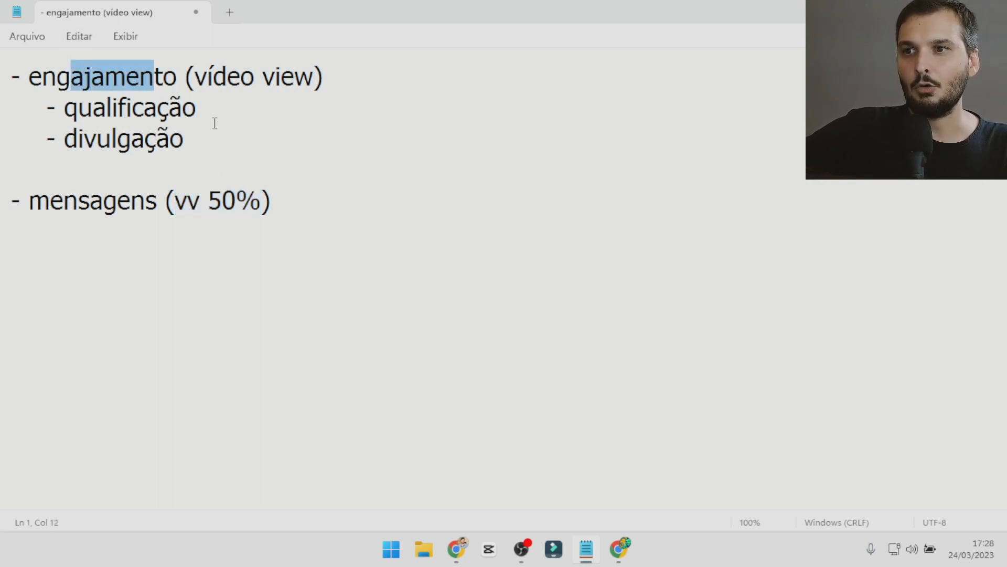
click(62, 71)
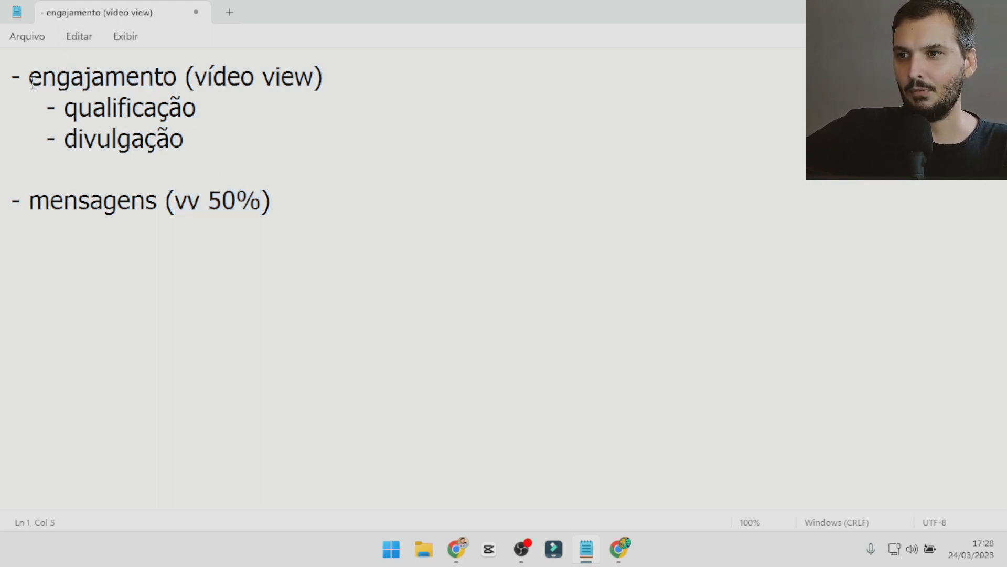
drag(32, 83, 320, 94)
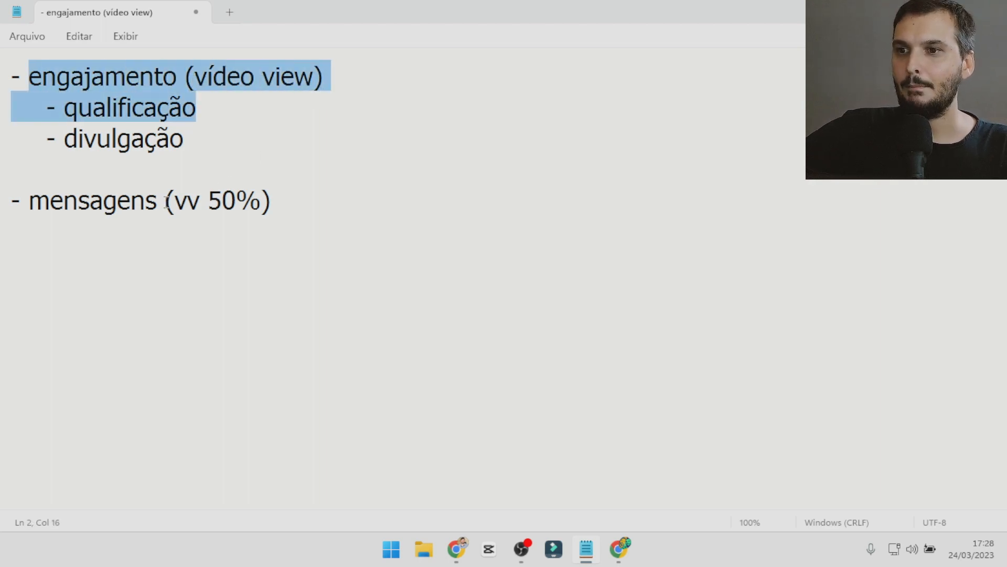
drag(167, 202, 267, 201)
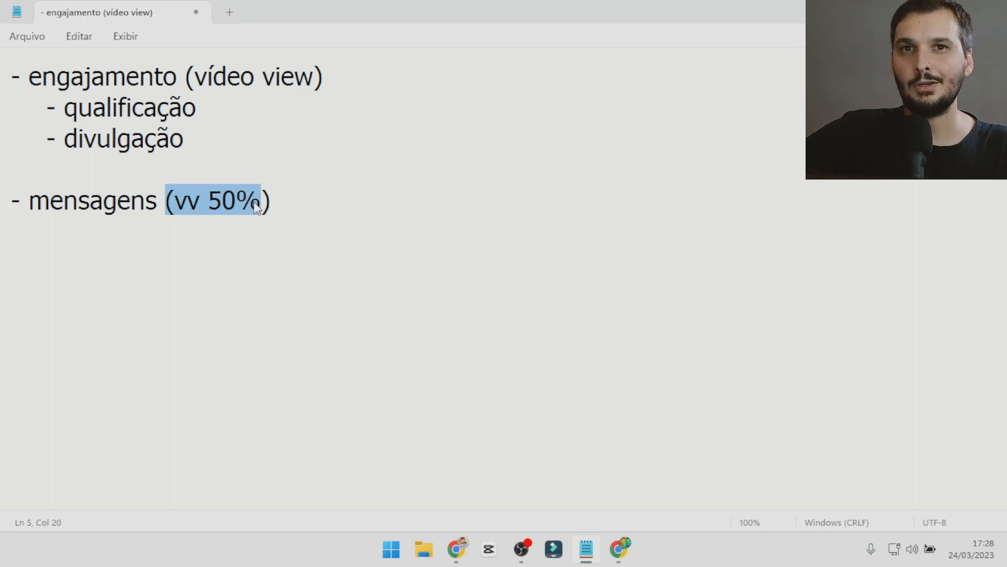
click(223, 202)
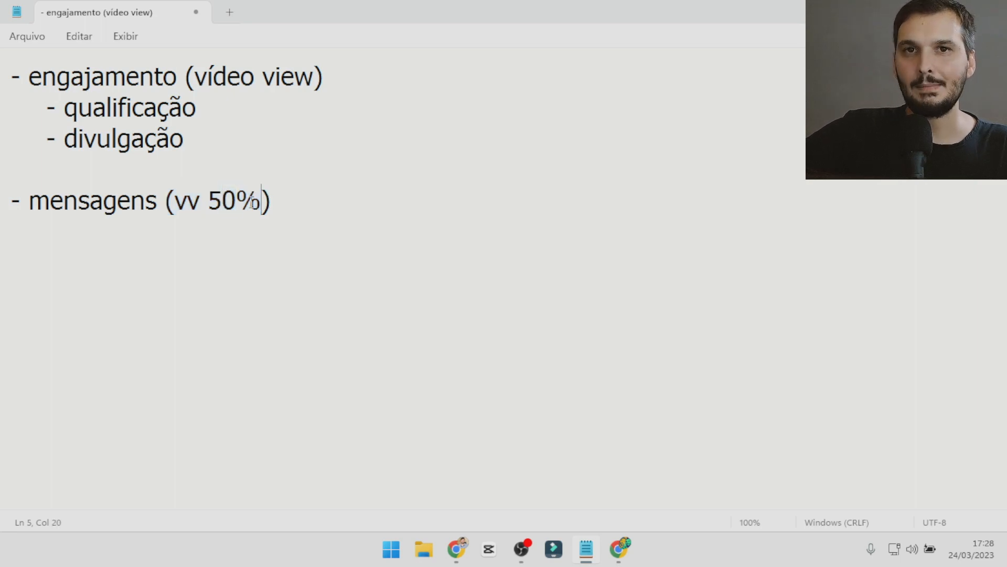
Switch to Ads Manager in Chrome and create a new campaign with the Engajamento objective.
click(457, 549)
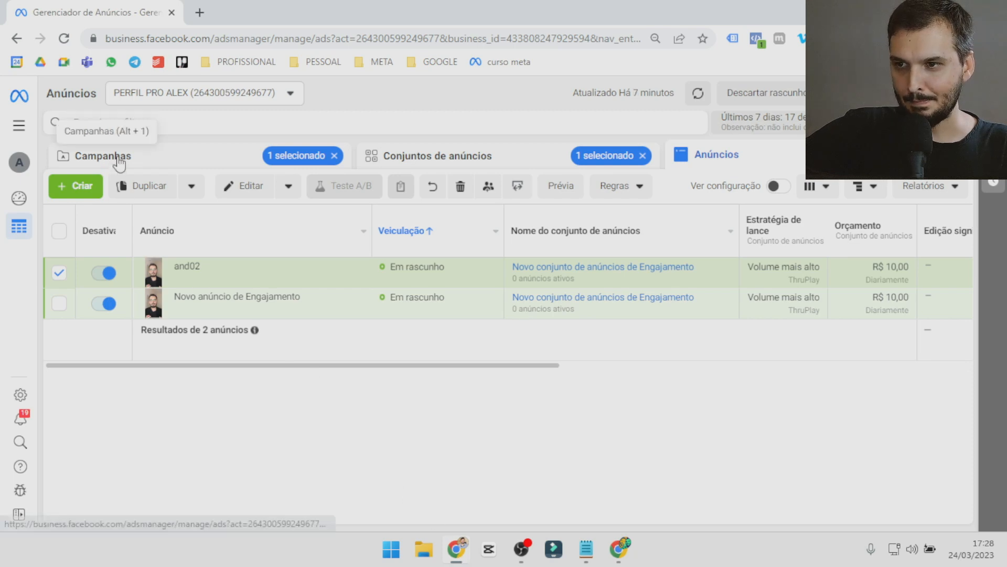
click(111, 156)
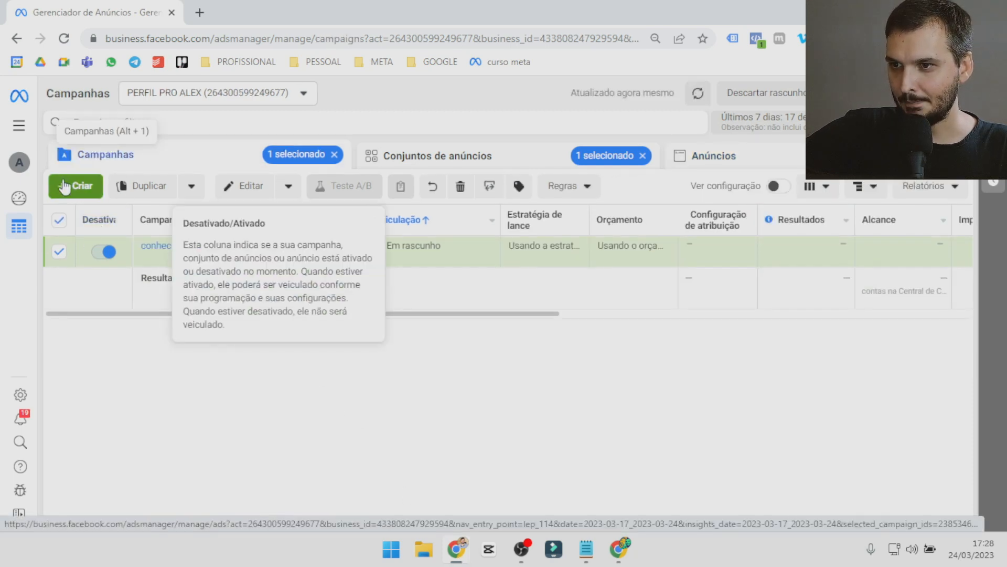
click(90, 189)
scroll(354, 320, down, 1)
click(352, 321)
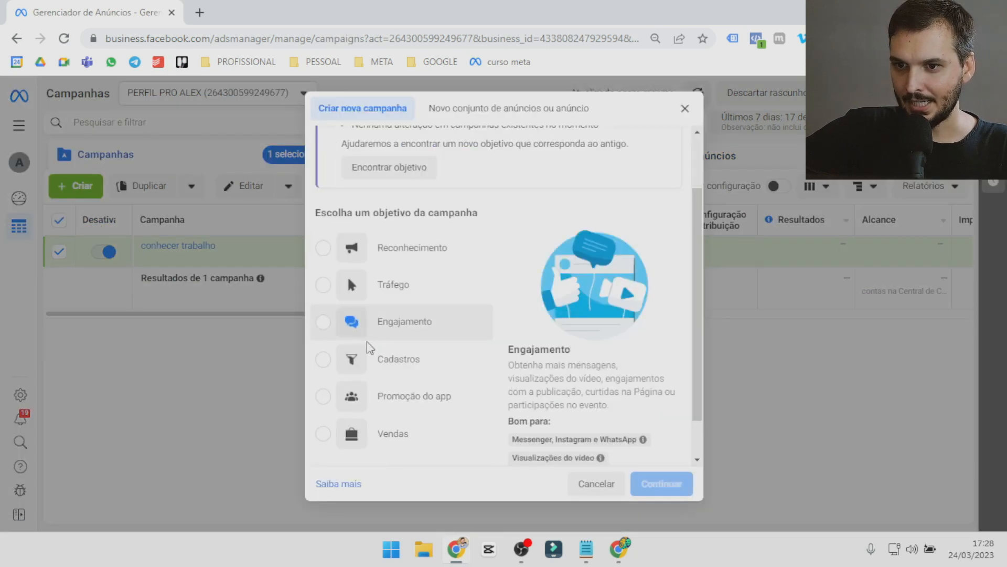
click(661, 483)
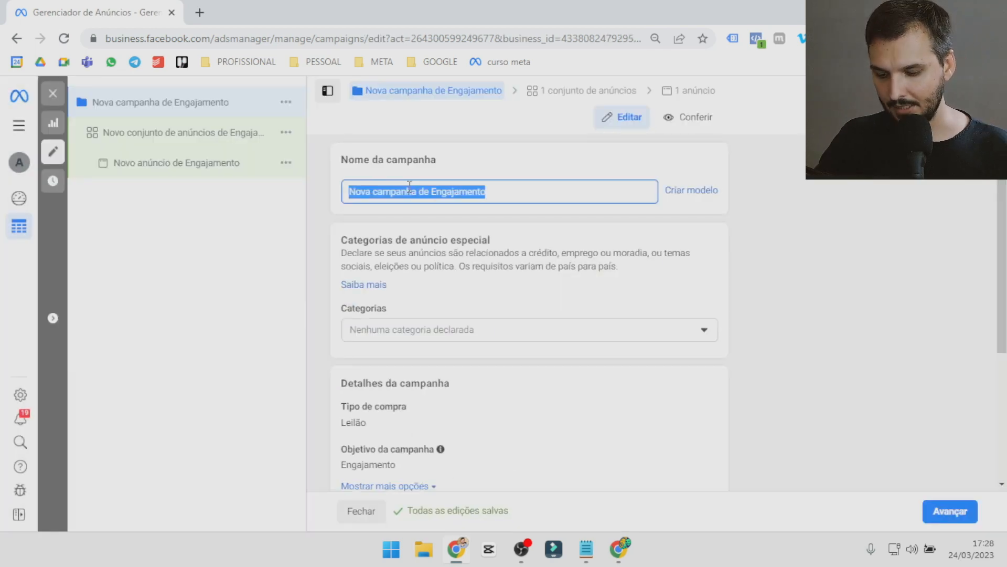
Name the new campaign "mensgaens".
text(mensgaens)
scroll(409, 187, down, 5)
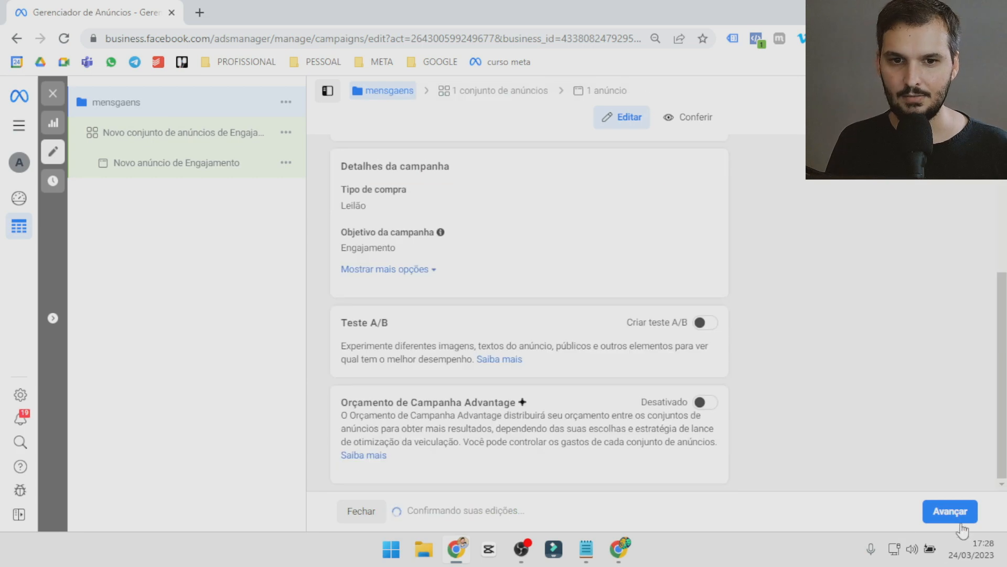
Advance to the ad set and make Instagram the only messaging app, with Messenger deselected.
click(950, 512)
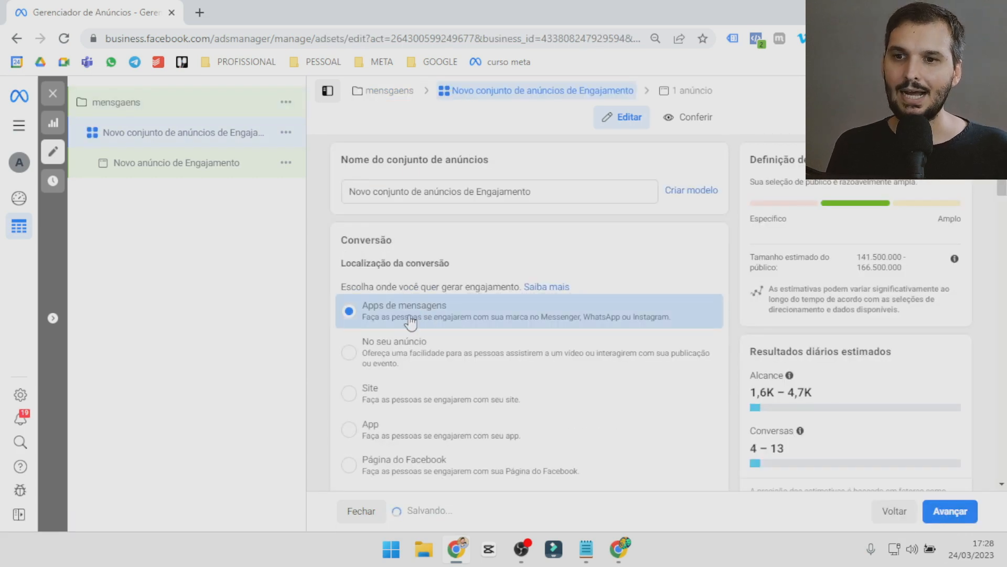
scroll(457, 336, down, 8)
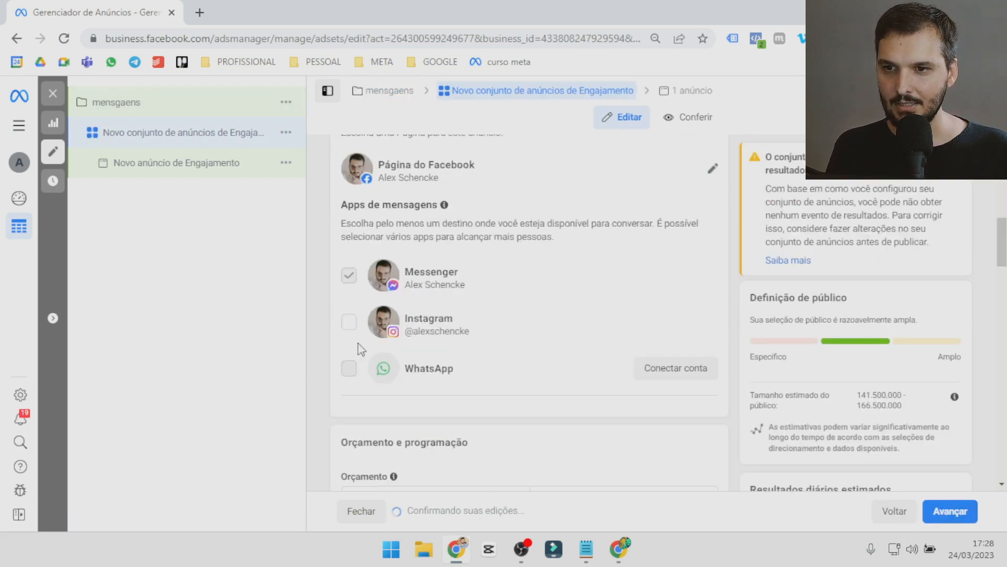
click(349, 281)
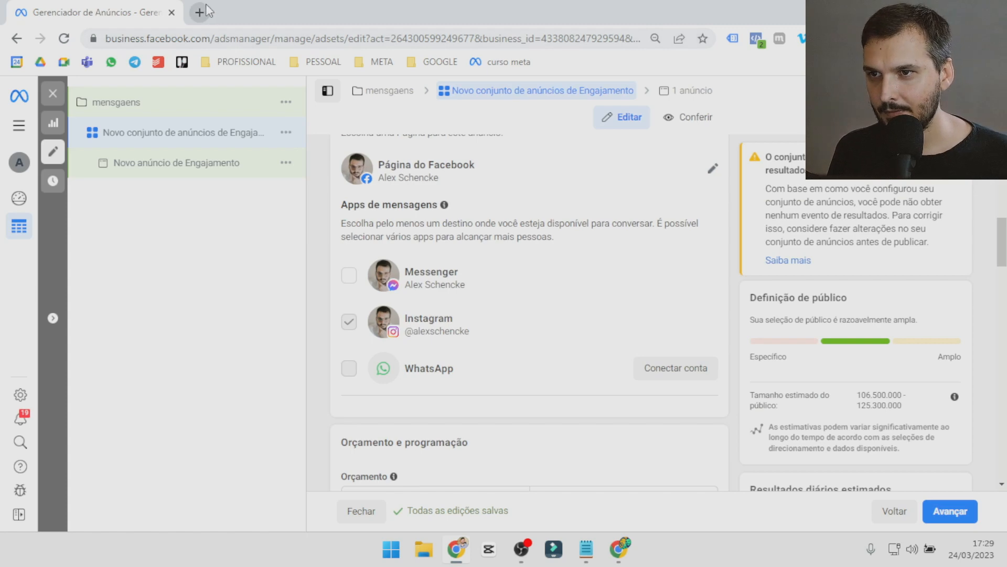
Open the business settings in a separate browser tab and show the WhatsApp accounts page.
click(19, 125)
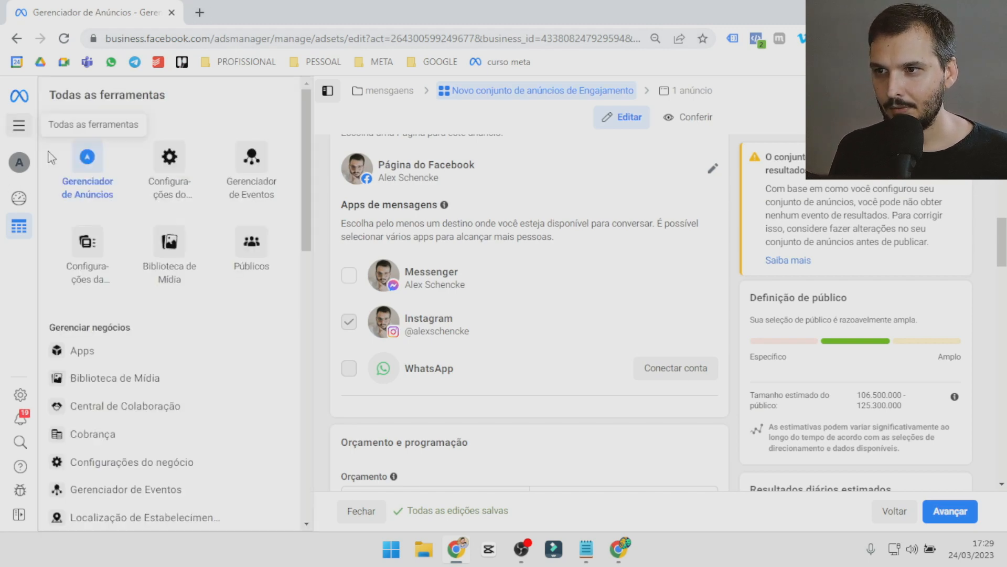
right_click(177, 176)
click(196, 189)
key(ctrl+Tab)
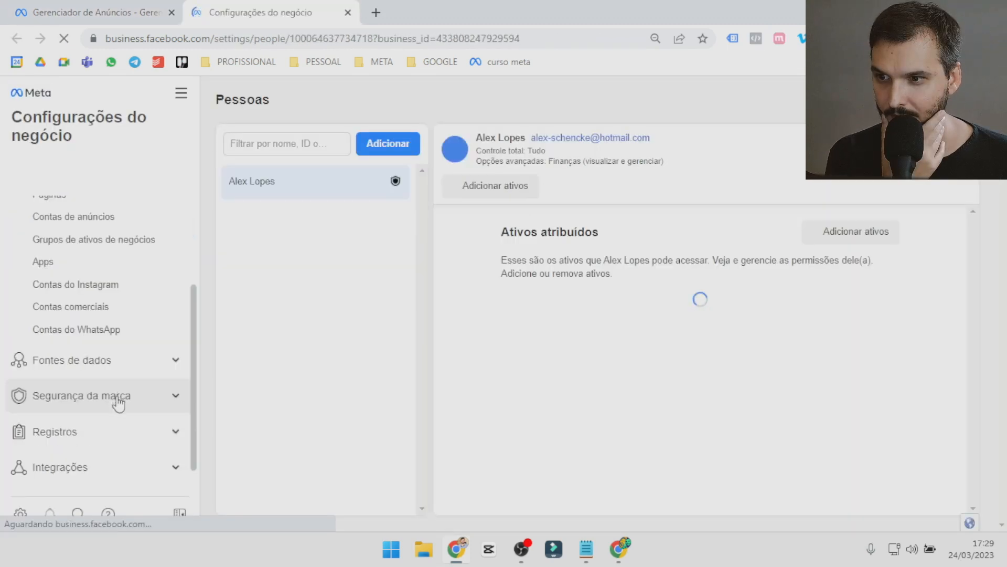
click(71, 257)
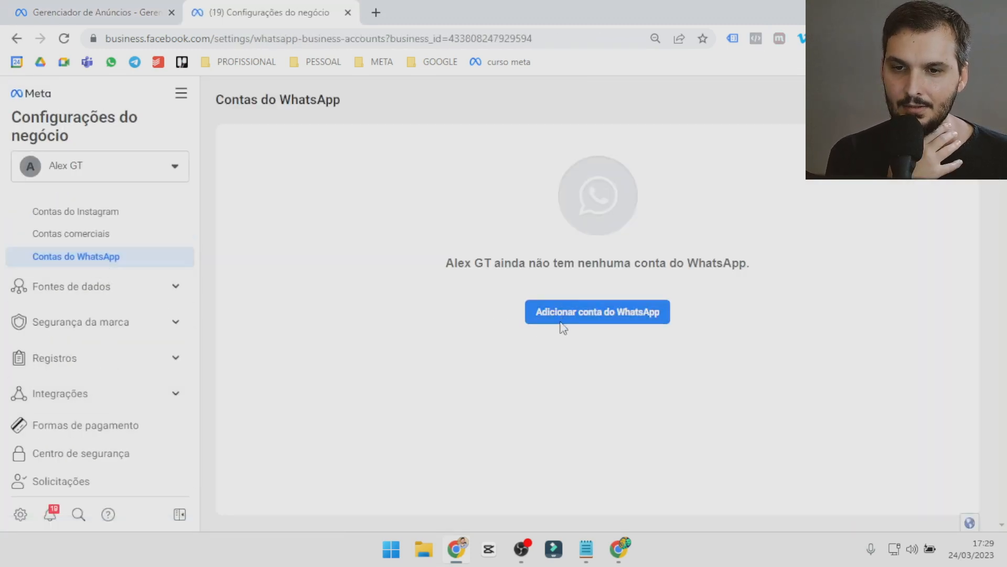
Start adding a WhatsApp Business account with country code BR +55, then cancel it and close the business settings.
click(560, 327)
click(490, 255)
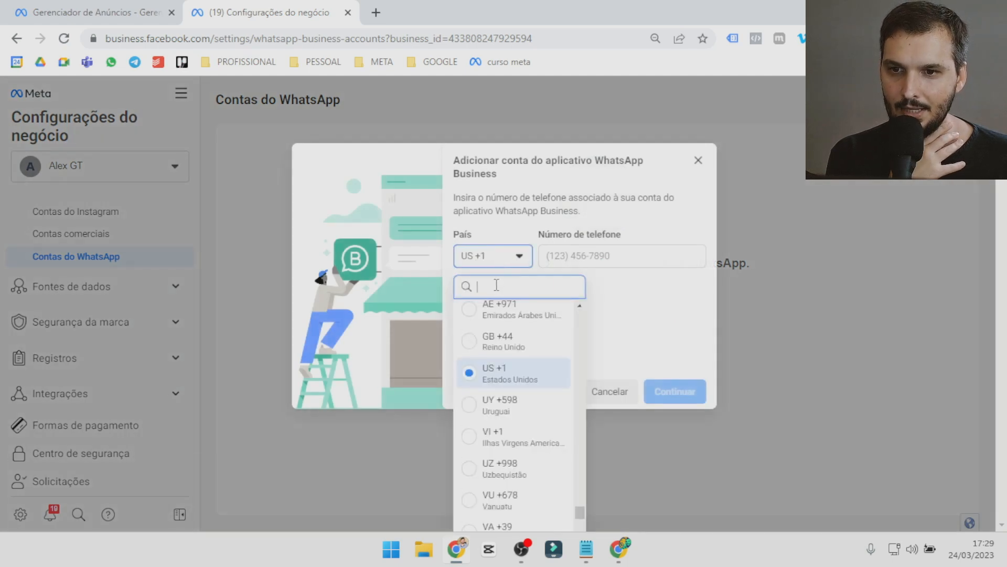
text(55)
click(499, 316)
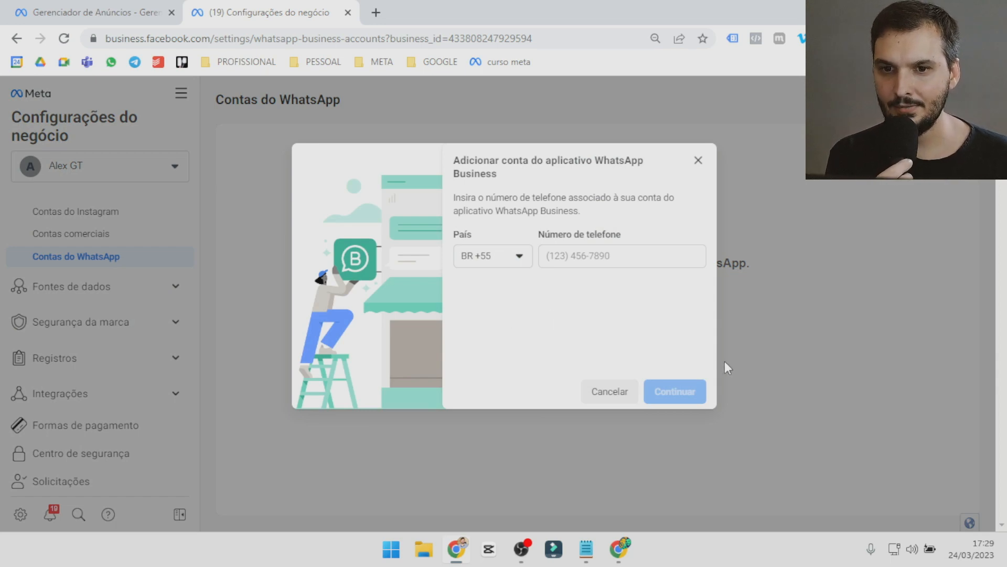
click(608, 394)
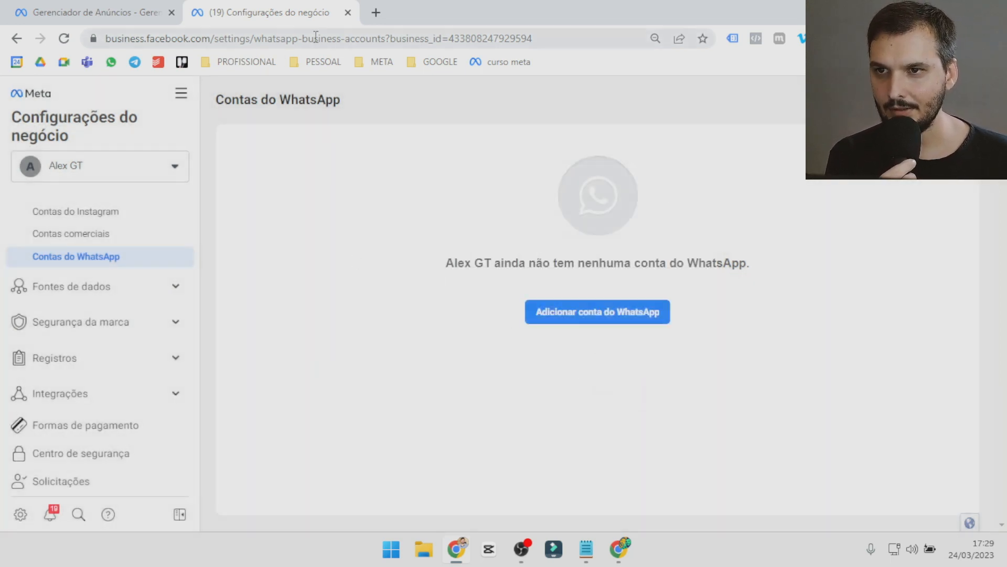
click(348, 12)
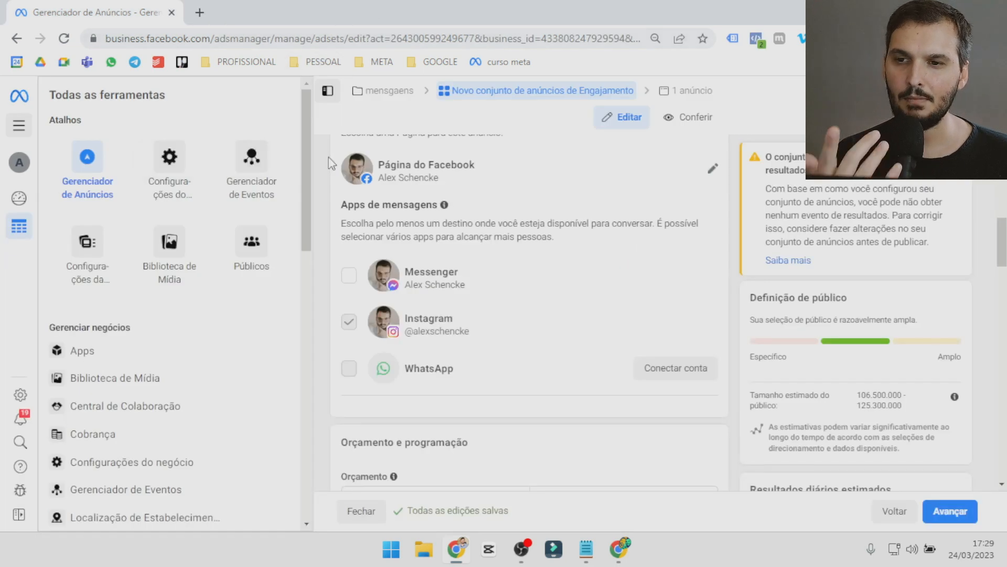
Set the ad set's daily budget to R$ 15.
mouse_move(348, 369)
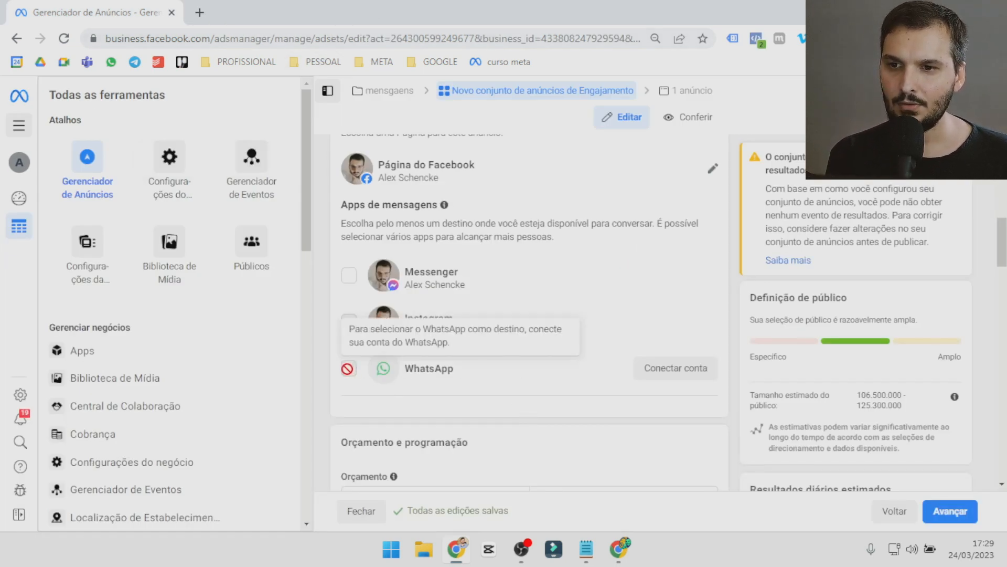
scroll(483, 399, down, 5)
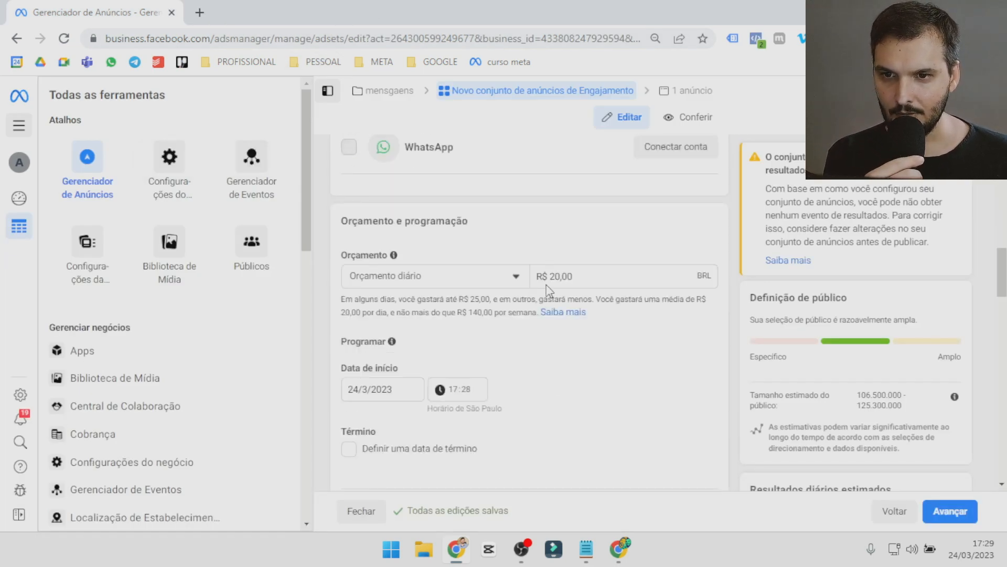
click(544, 285)
text(15)
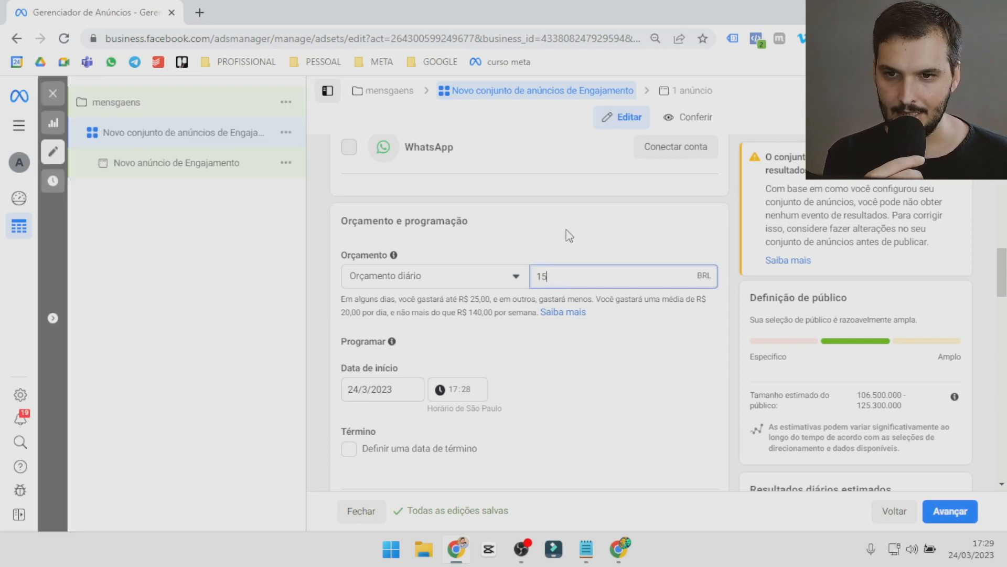
scroll(521, 324, down, 3)
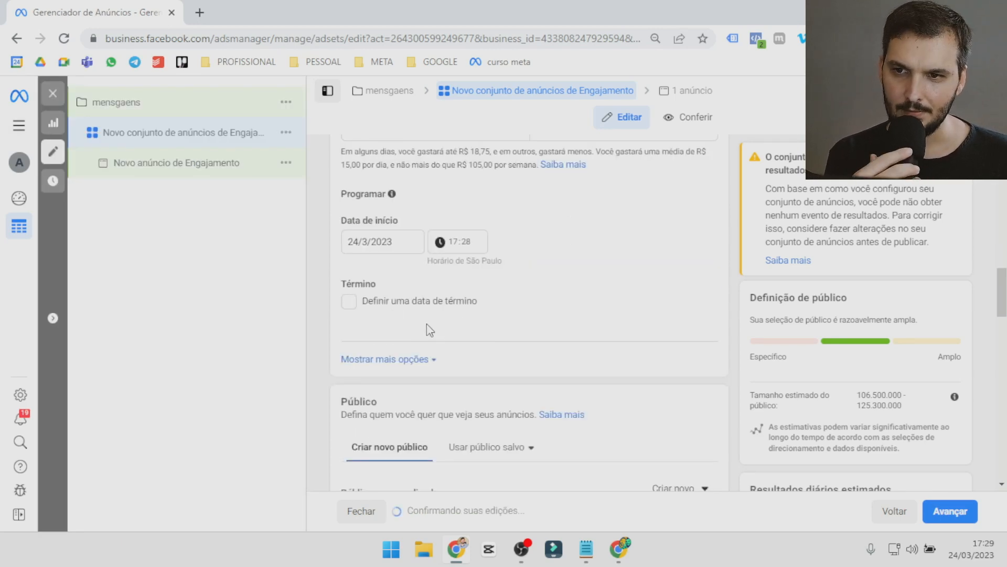
click(355, 242)
click(467, 244)
click(595, 240)
Apply the saved audience "Moram ou Estiveram 3km | 18 a 50 | Homens | Aberto" to the ad set.
scroll(505, 304, down, 6)
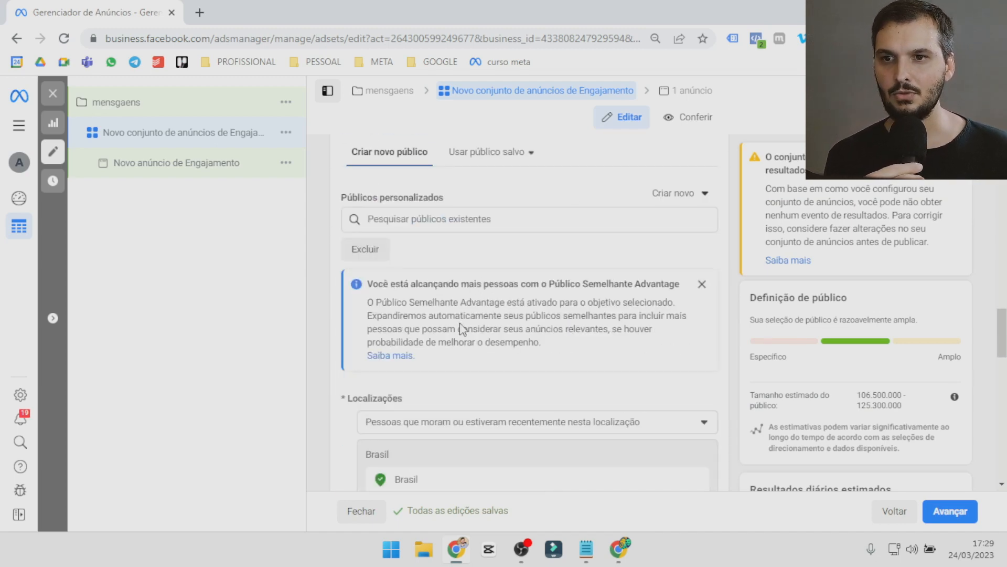
click(512, 155)
mouse_move(506, 251)
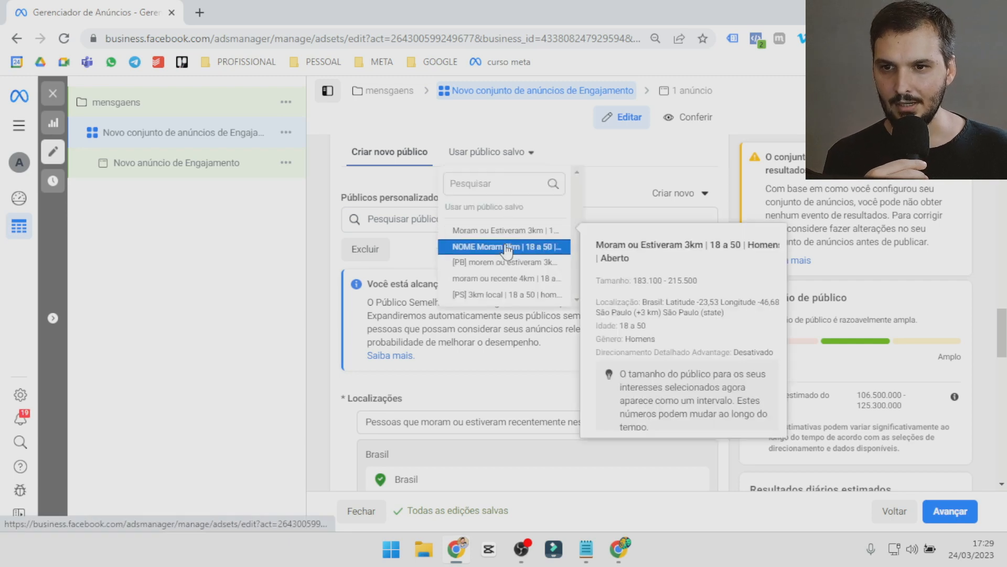
click(517, 231)
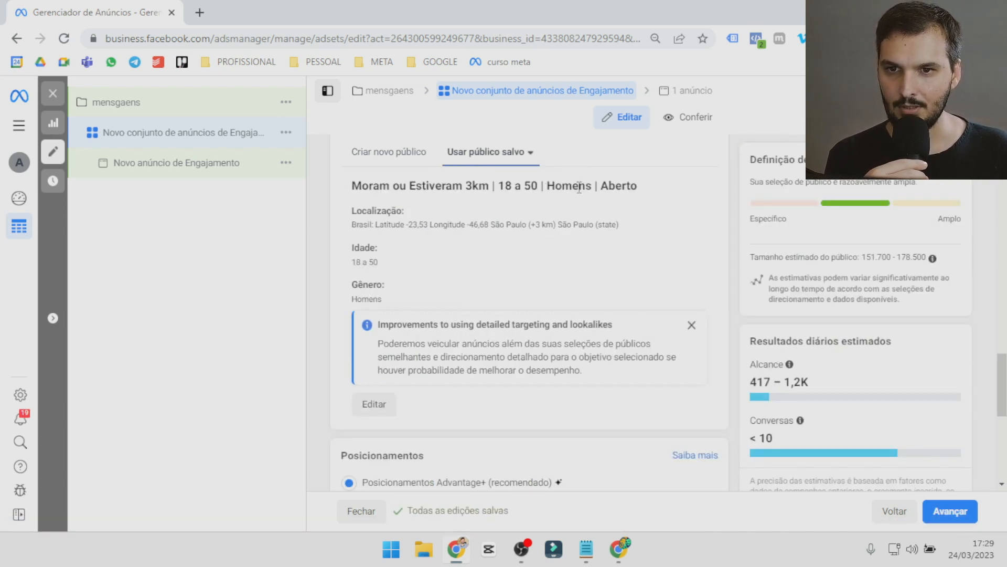
Review the ad set's placements and delivery optimization, and move on to the ad "Novo anúncio de Engajamento".
scroll(415, 295, down, 4)
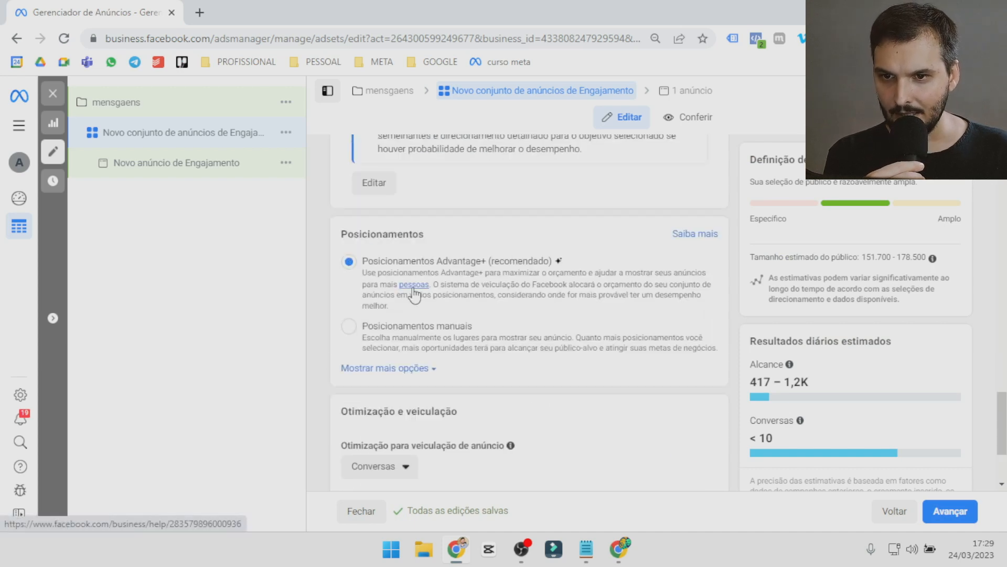
scroll(414, 286, down, 3)
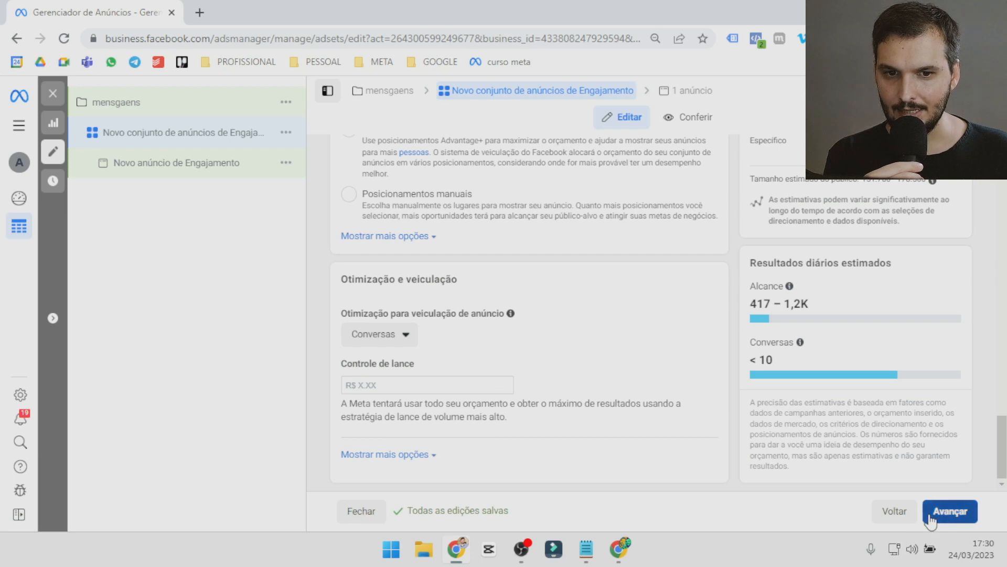
click(952, 511)
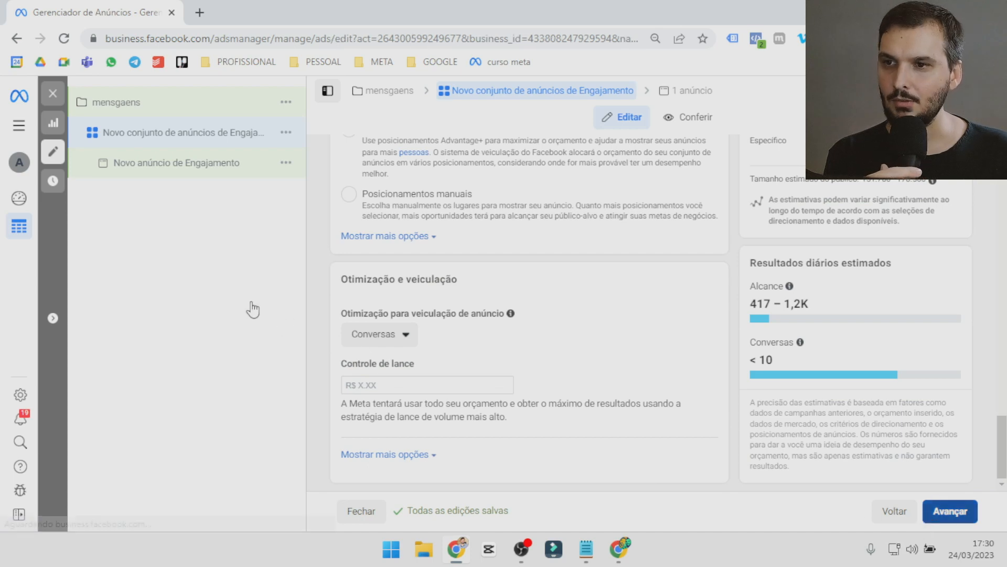
click(164, 174)
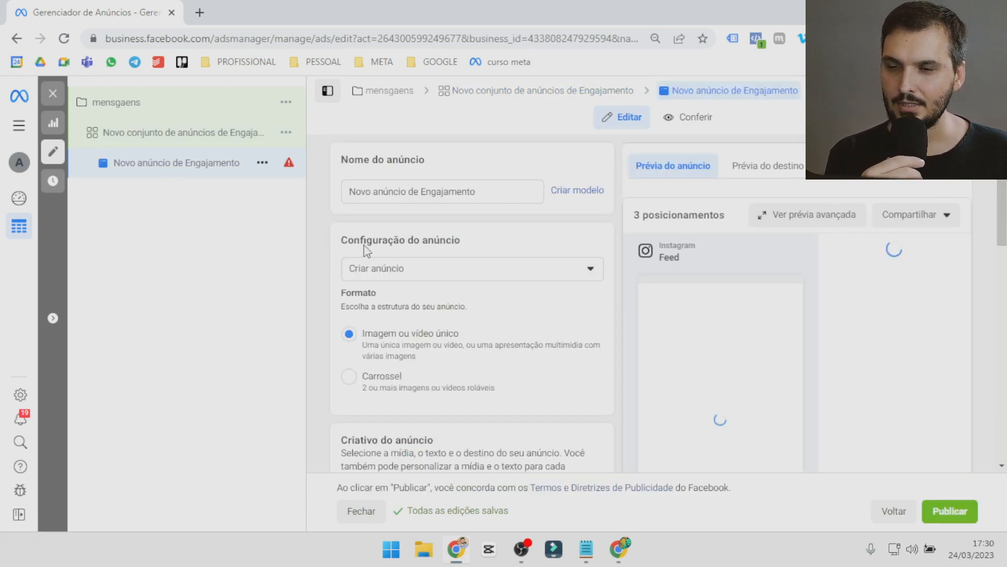
Look through the ad's creative fields, try the existing welcome message template, and return the message template option to Criar novo.
scroll(450, 341, down, 5)
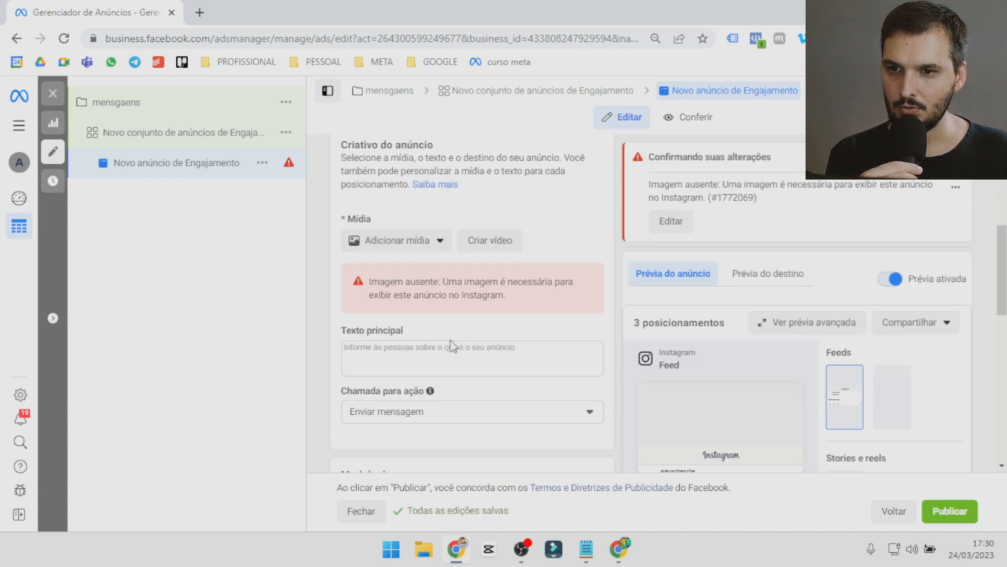
click(376, 356)
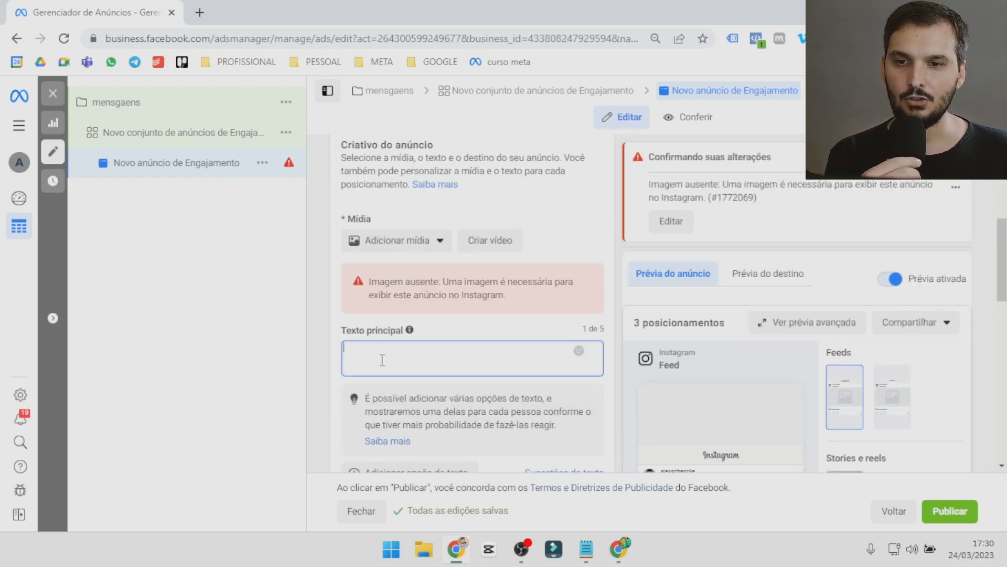
scroll(382, 359, down, 5)
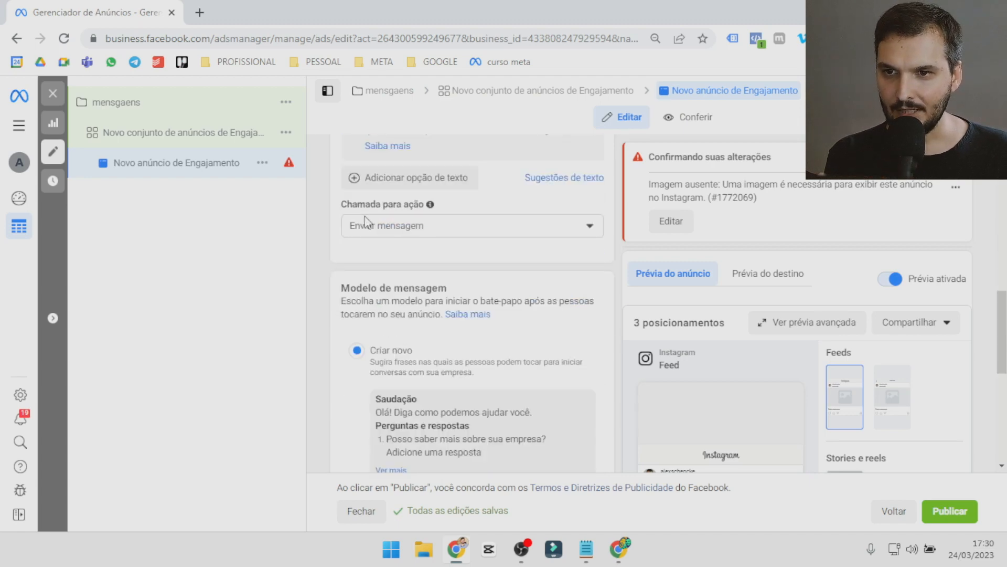
scroll(511, 283, down, 3)
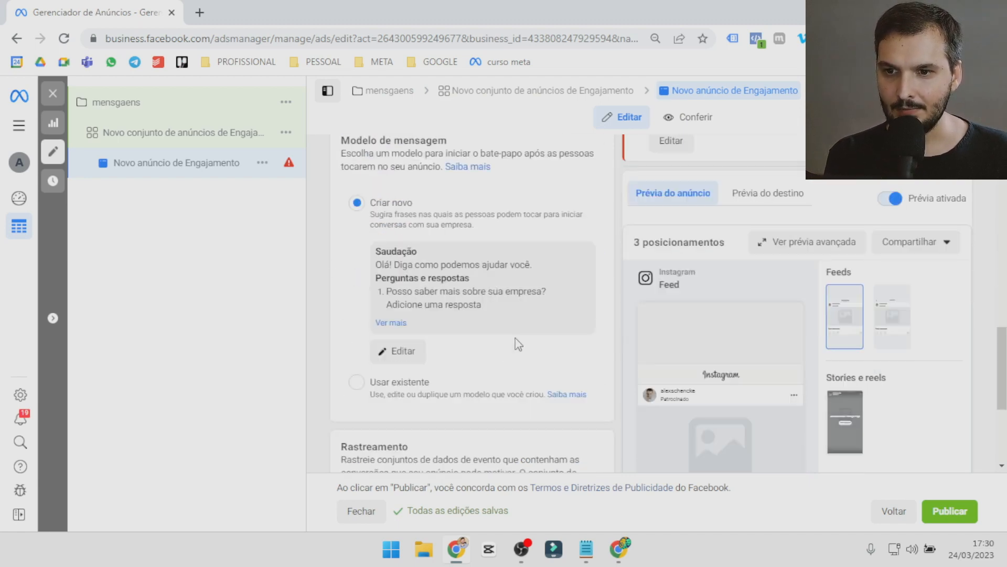
click(358, 384)
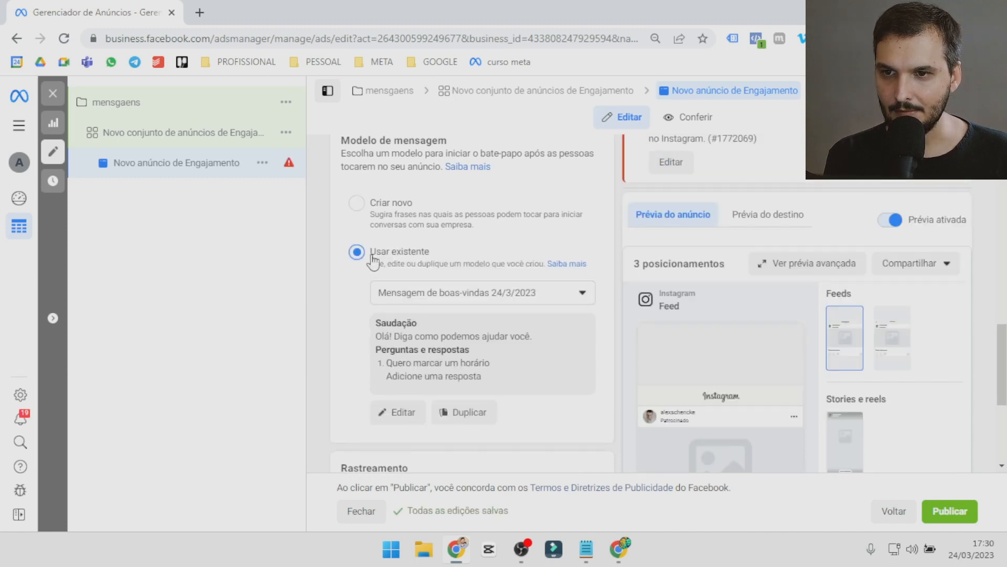
click(357, 203)
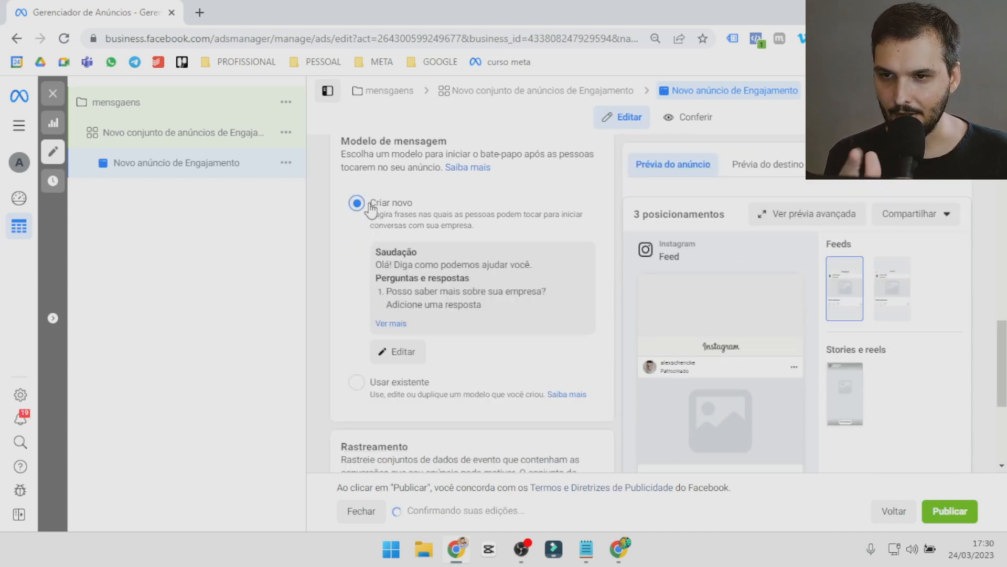
Open the new message template for editing and remove its first two suggested questions.
click(400, 351)
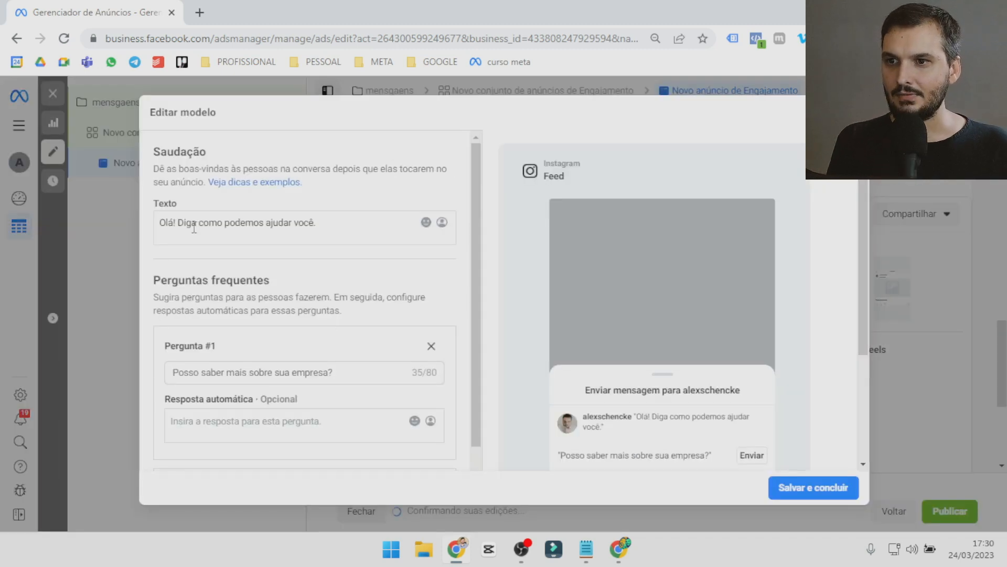
drag(177, 223, 324, 229)
click(330, 229)
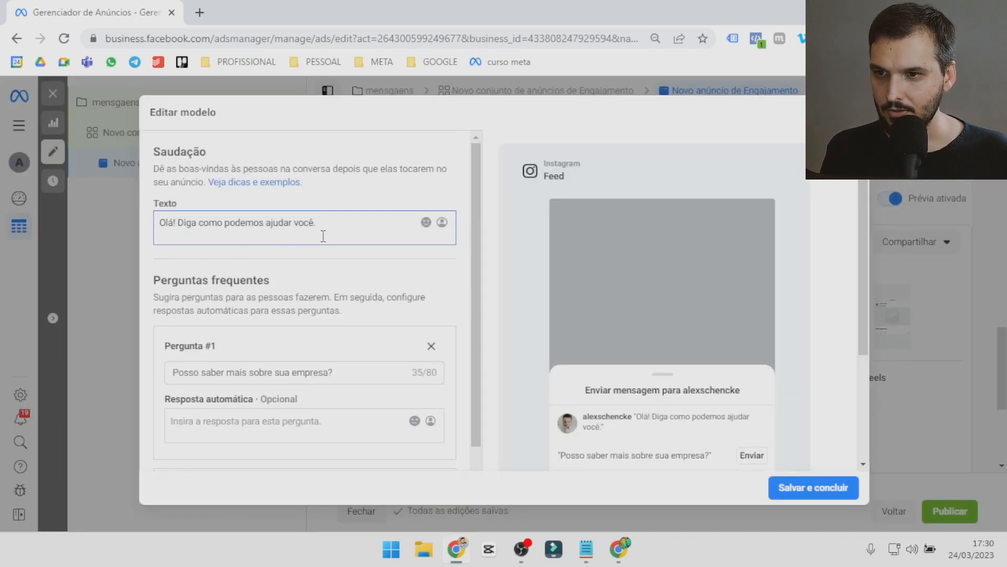
scroll(386, 367, down, 3)
scroll(399, 362, up, 1)
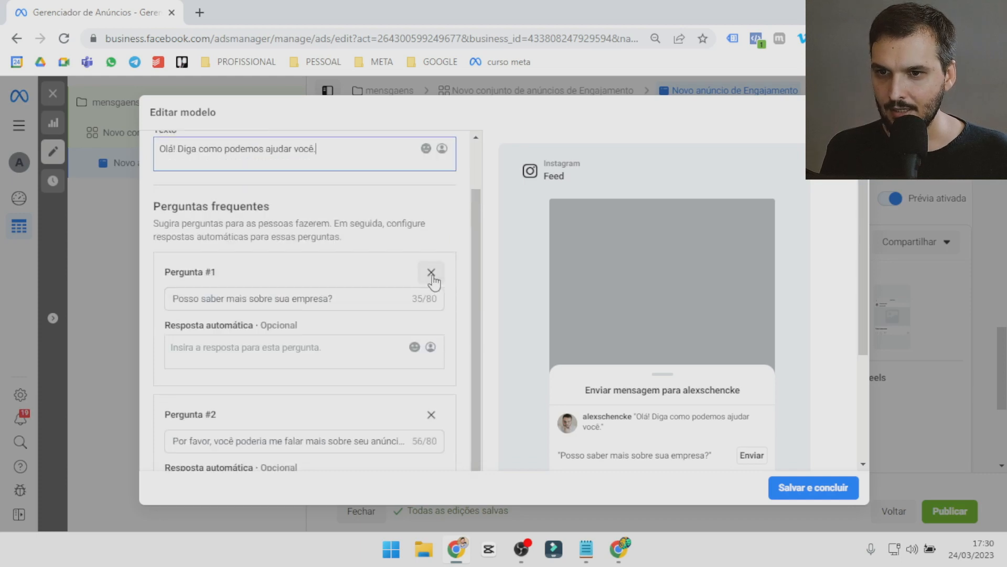
click(432, 276)
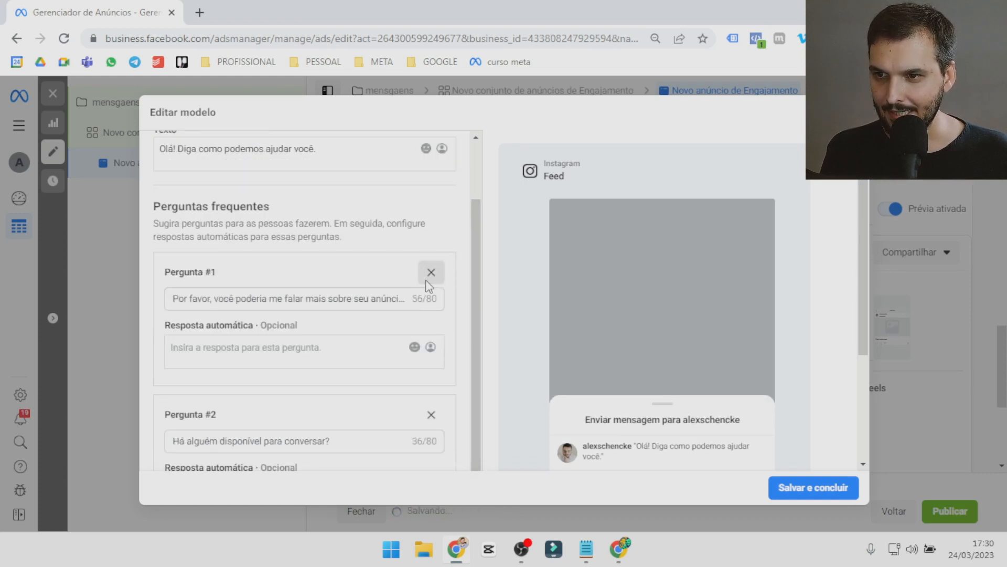
click(431, 272)
Replace the template's remaining question with "Gostaria de marcar um horário", leaving its automatic reply empty.
triple_click(249, 373)
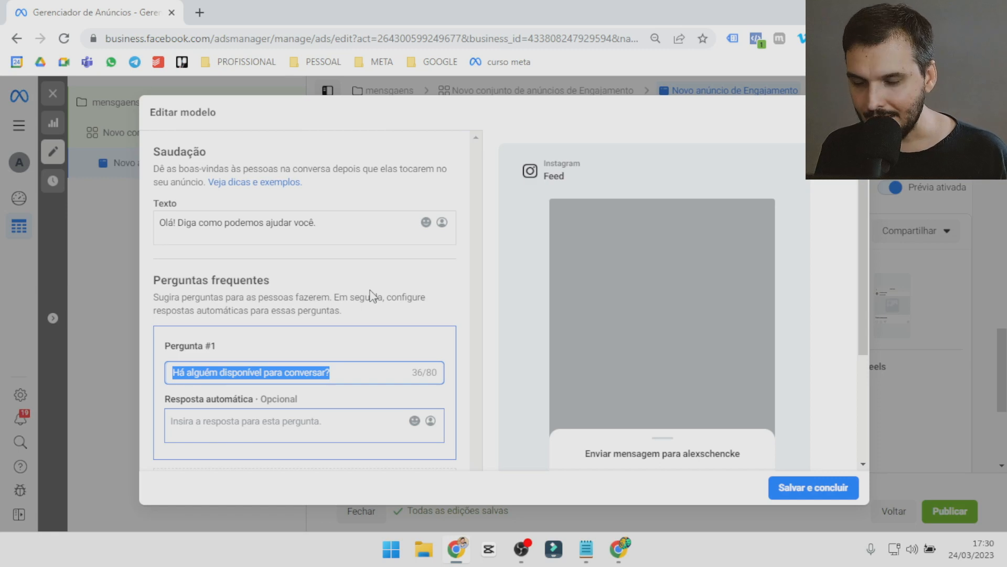
text(Gostaria de marcar um horário)
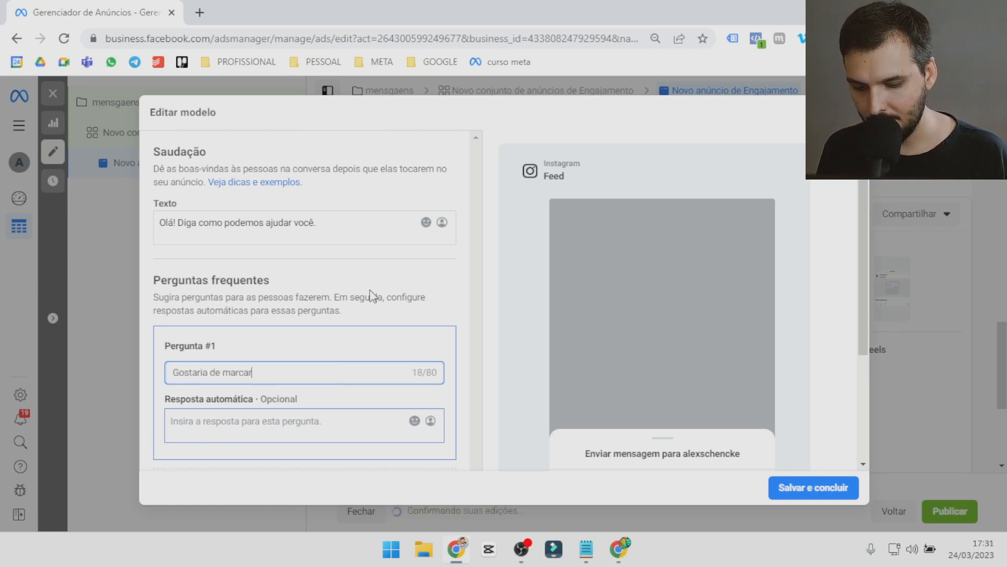
click(278, 422)
scroll(283, 377, down, 3)
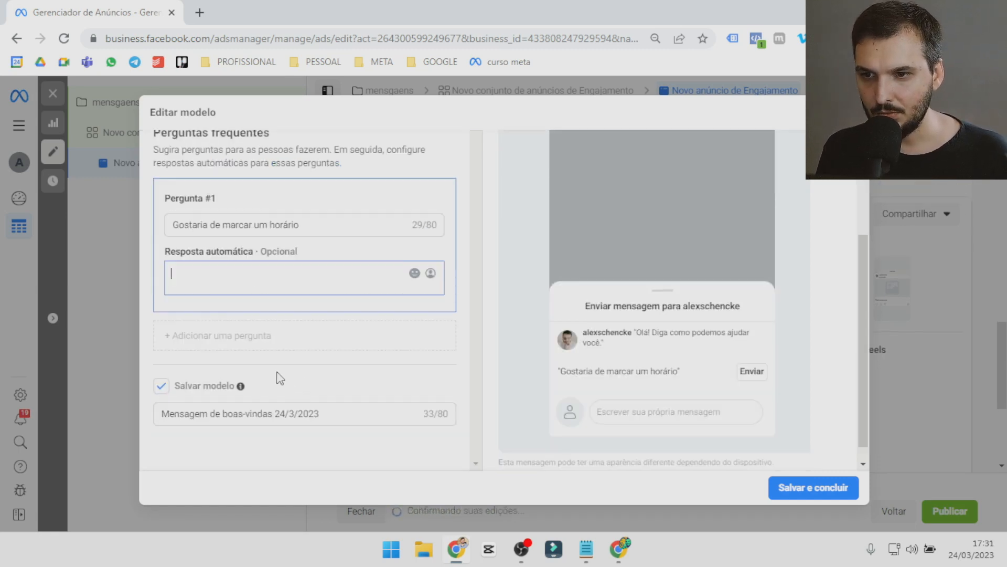
Add a second frequent question to the template reading "Qual o valor do serviço".
click(301, 354)
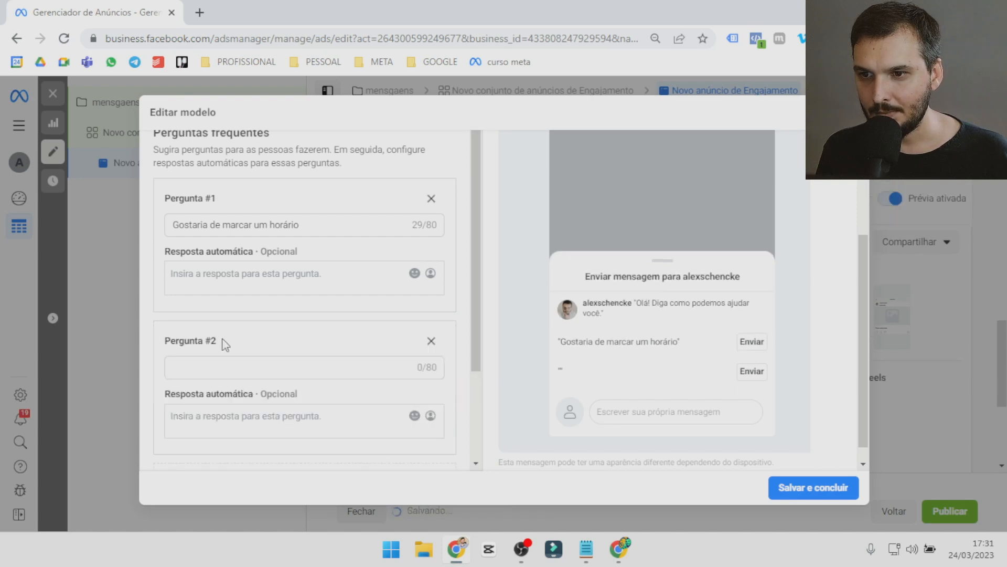
scroll(197, 365, down, 1)
click(236, 294)
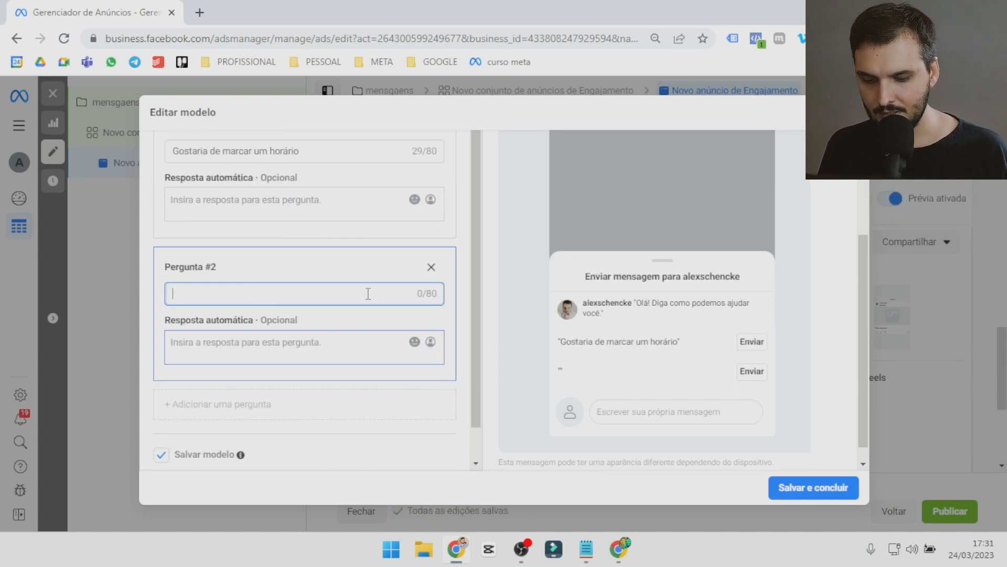
text(Qual ser)
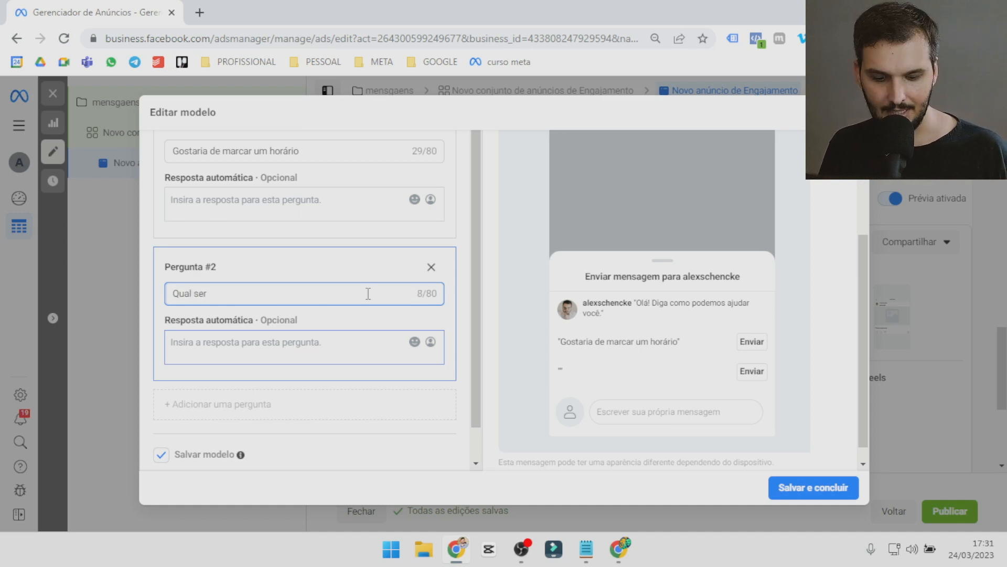
text(viço )
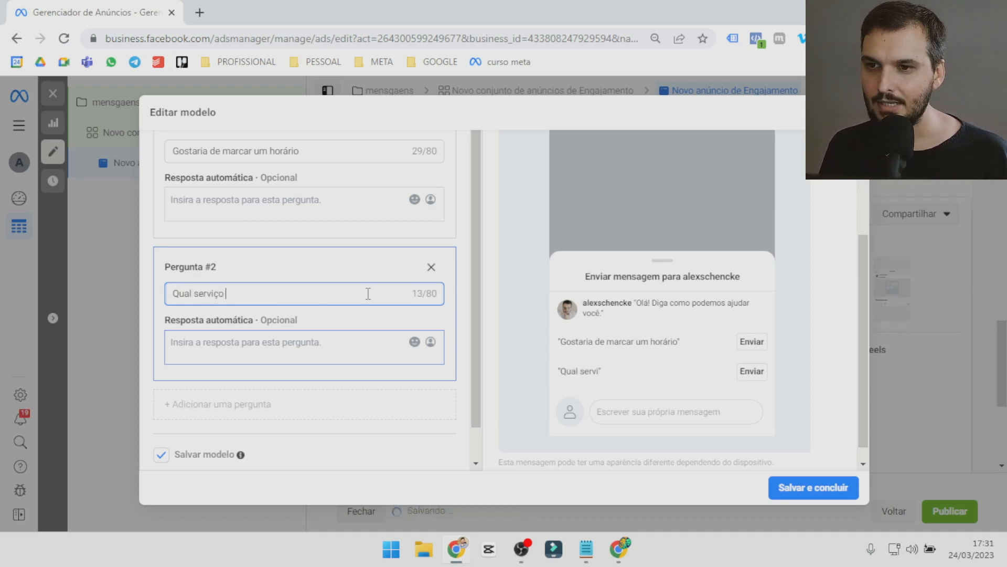
text(o valor d)
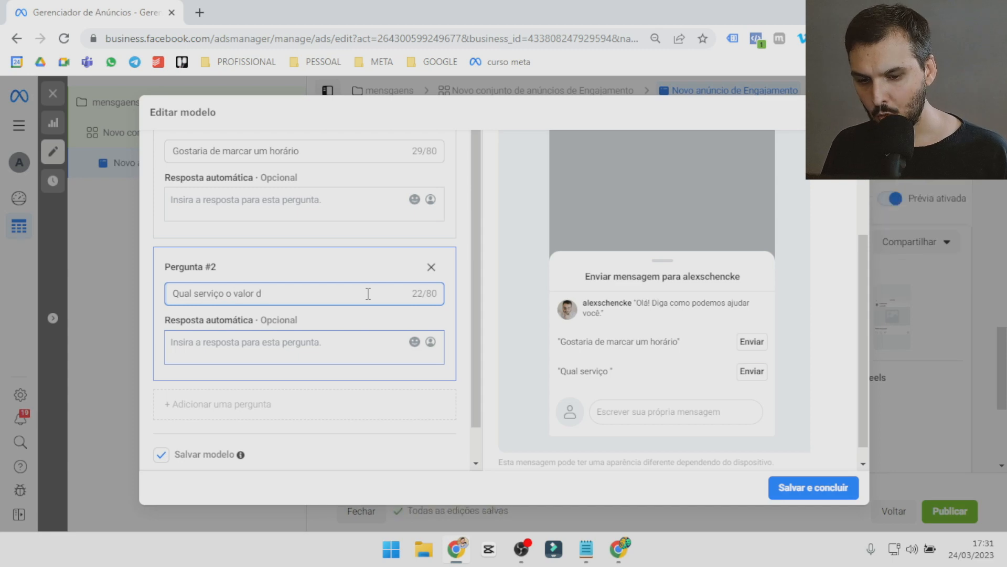
text(o serviço)
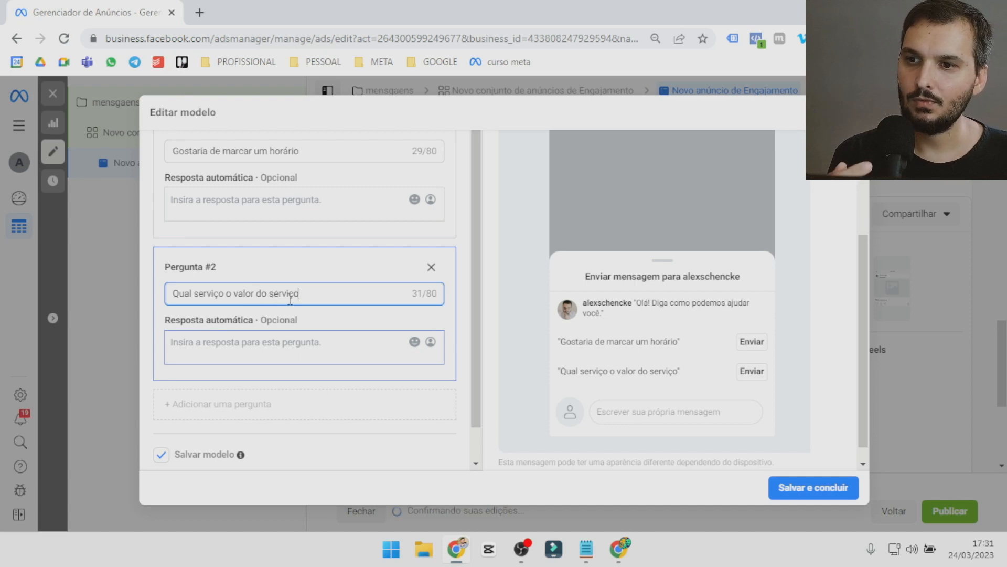
drag(194, 294, 225, 294)
key(BackSpace)
scroll(252, 292, up, 1)
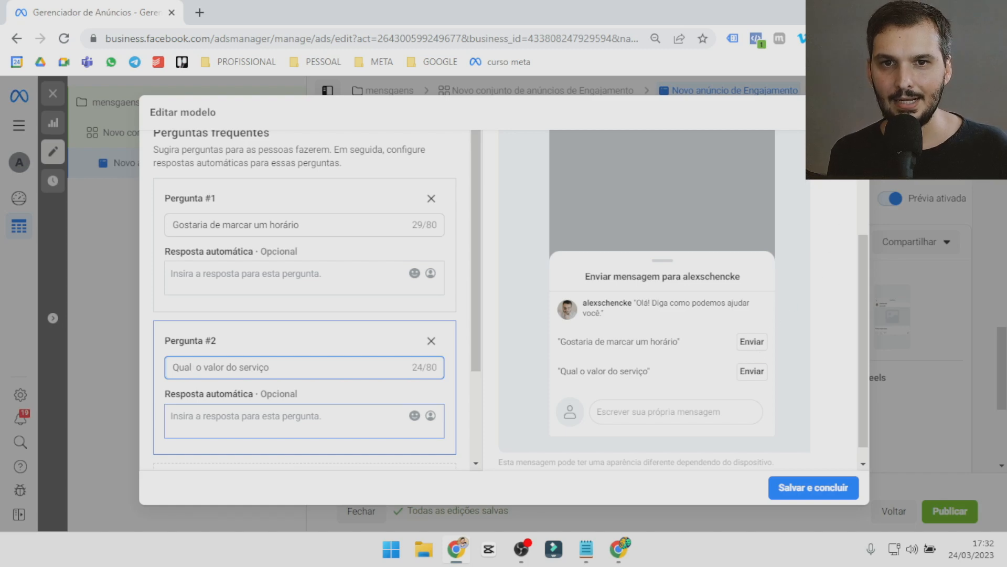
Leave the message template editor without saving the changes and briefly show the actions available for the ad.
click(853, 113)
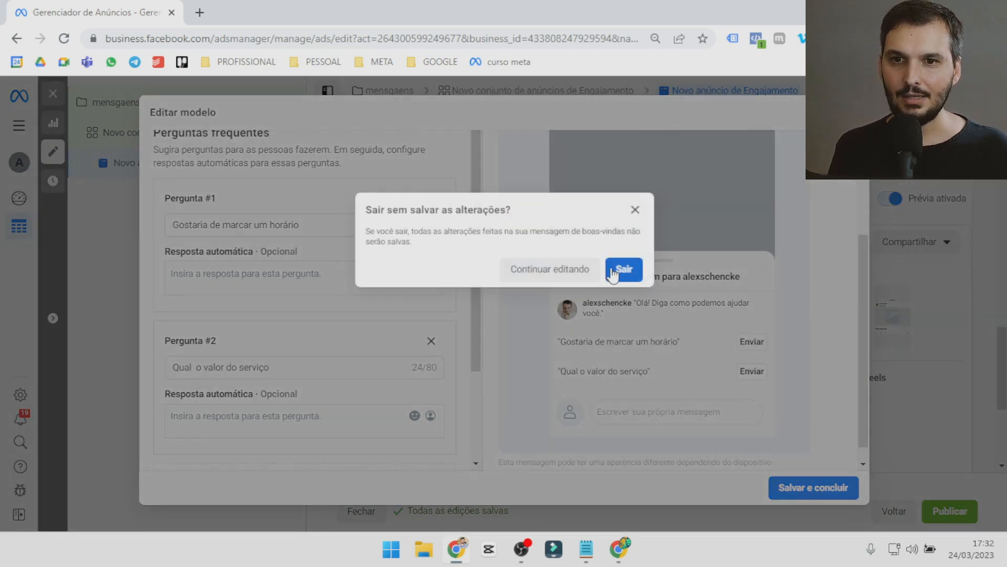
click(613, 273)
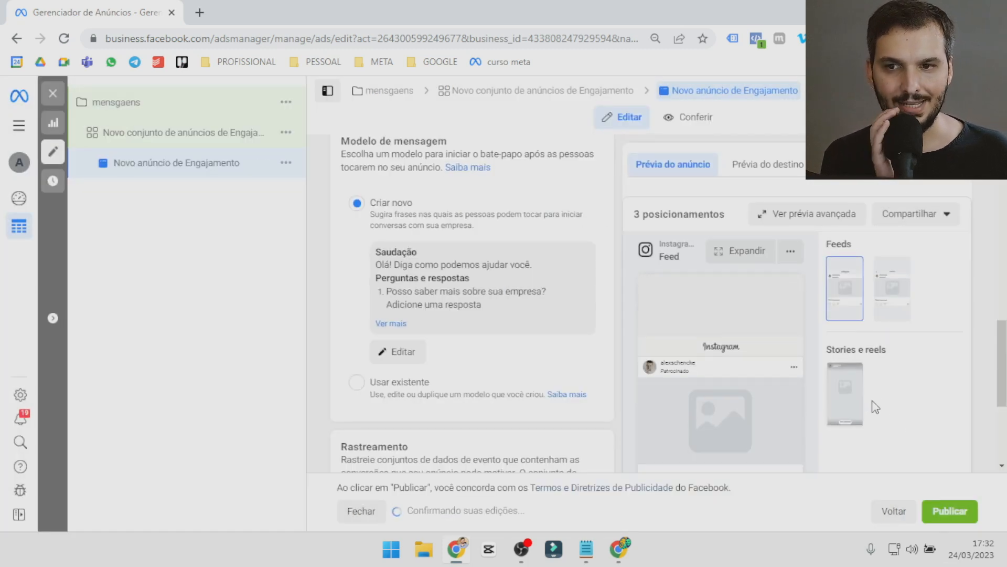
scroll(461, 272, down, 1)
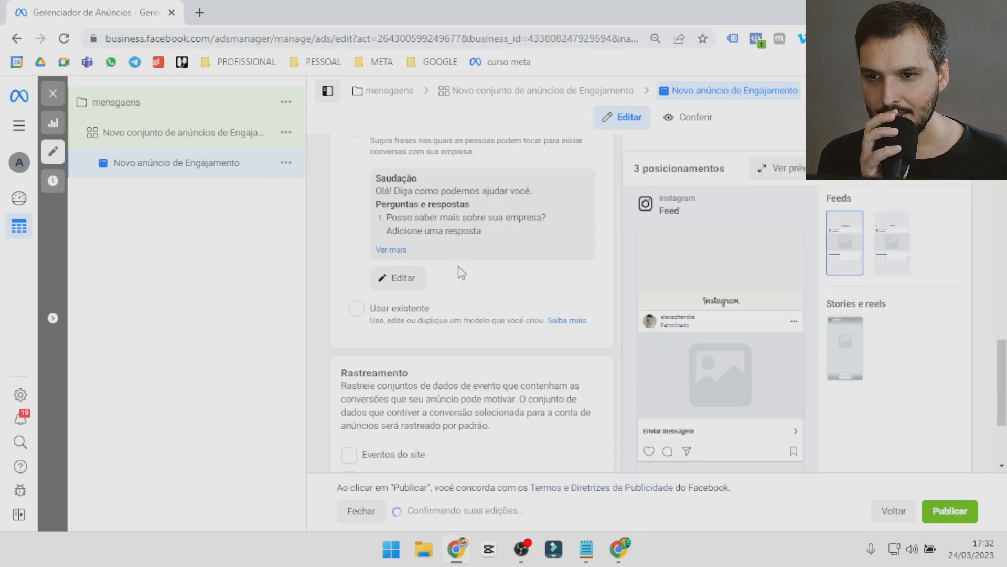
scroll(460, 272, down, 2)
scroll(458, 277, up, 3)
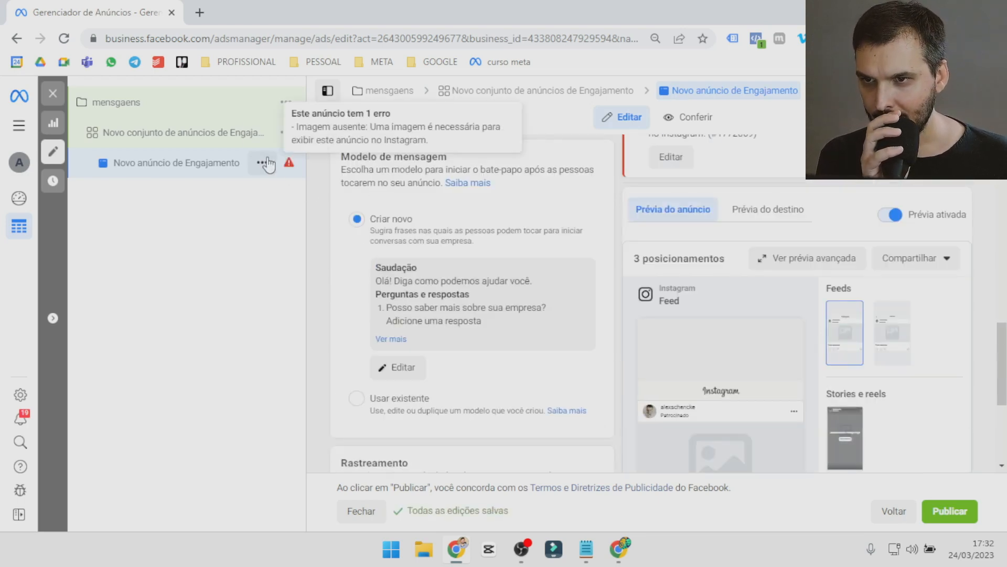
click(265, 163)
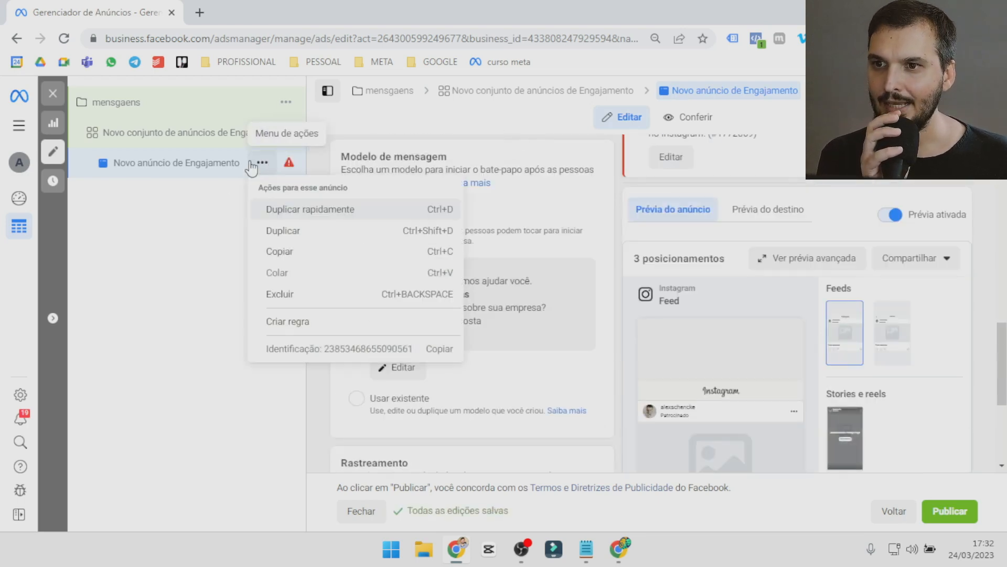
click(190, 227)
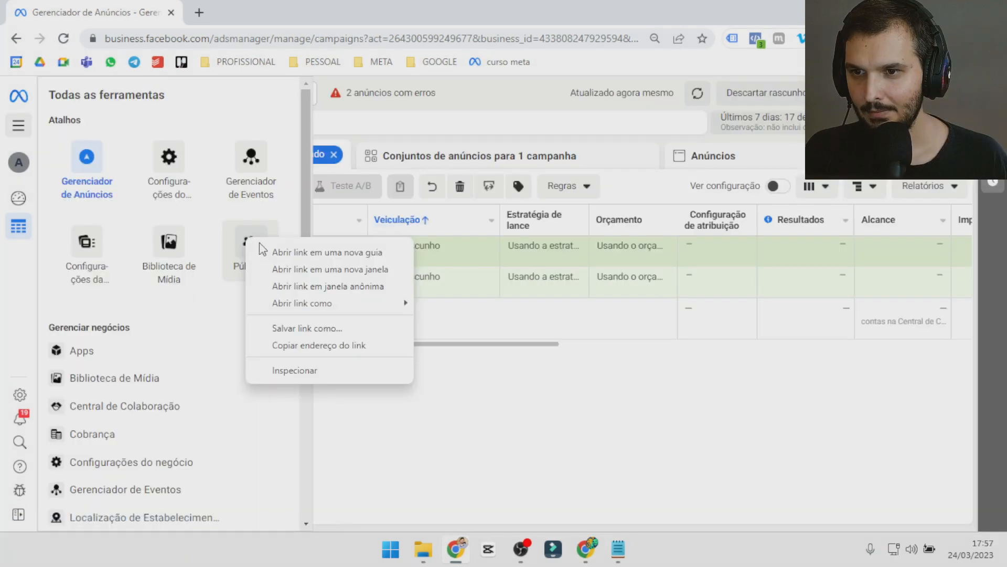
Open the audiences page in a new browser tab and start a custom audience based on video engagement.
click(294, 253)
click(263, 11)
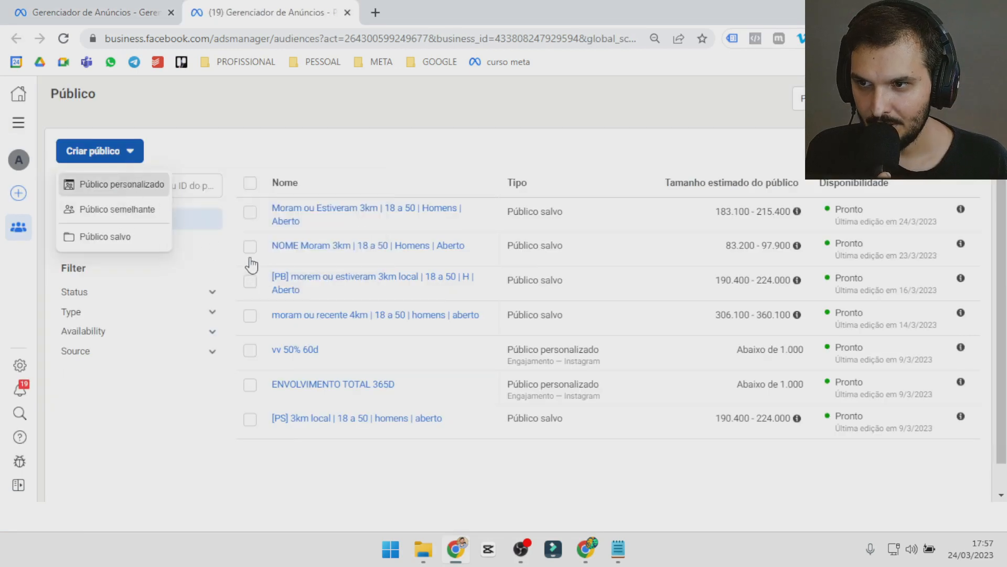
click(122, 183)
click(331, 307)
click(703, 466)
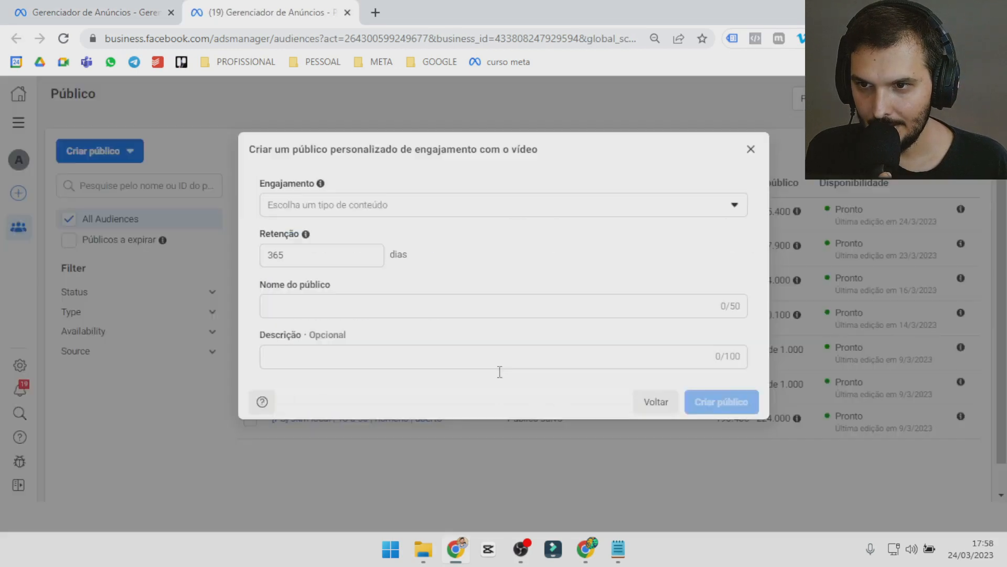
Set the audience's engagement to people who viewed 50% of the video and choose Campanha as the video source.
click(711, 206)
click(434, 334)
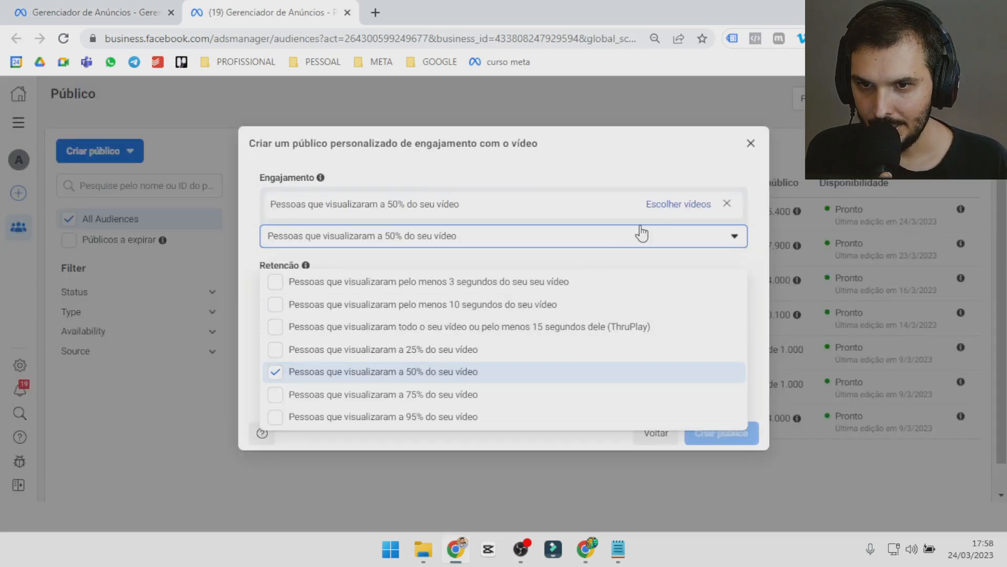
click(678, 203)
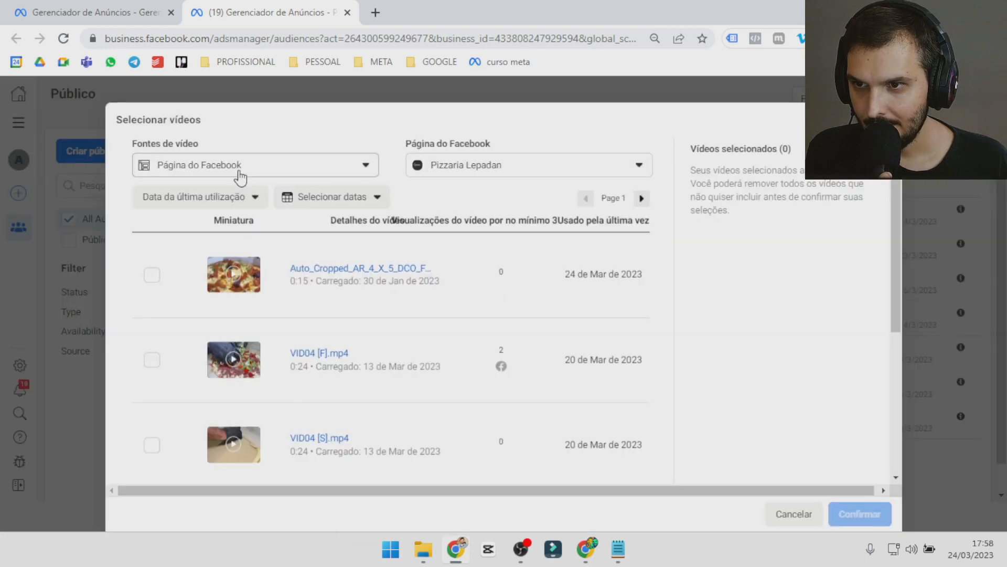
click(241, 177)
click(212, 247)
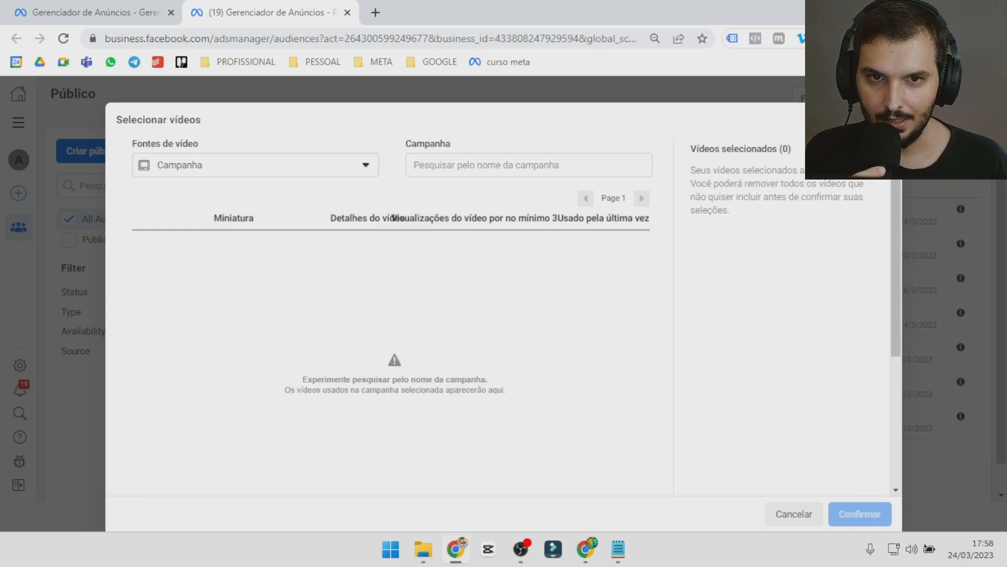
Leave the video selection without choosing any videos and set the audience's retention to 90 days.
click(884, 120)
mouse_move(306, 265)
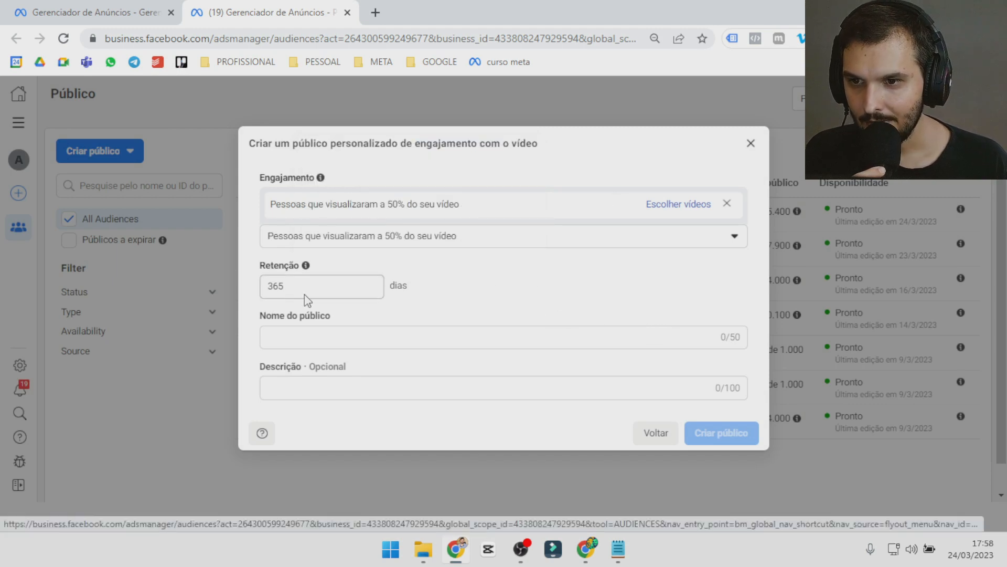
click(317, 283)
double_click(316, 283)
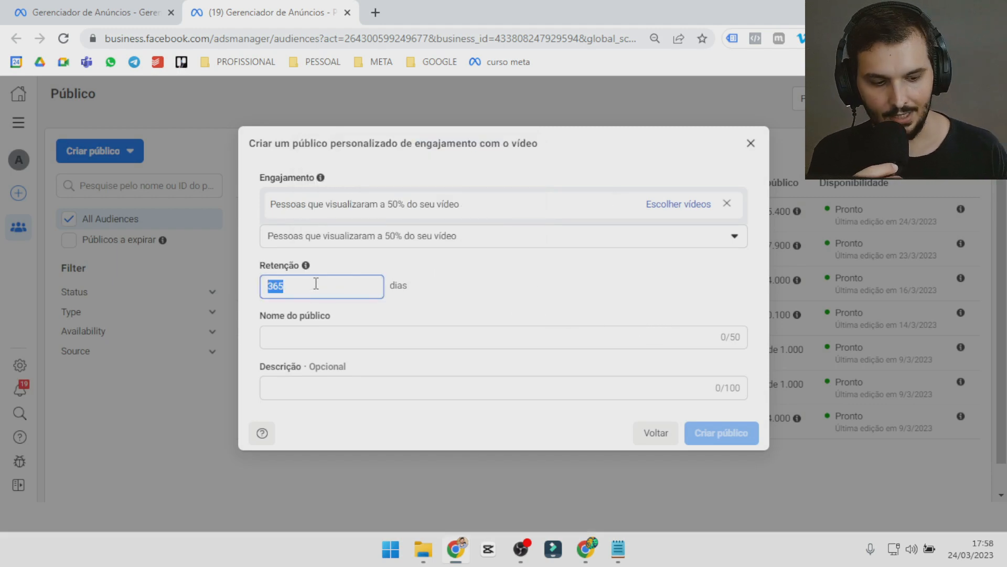
text(90)
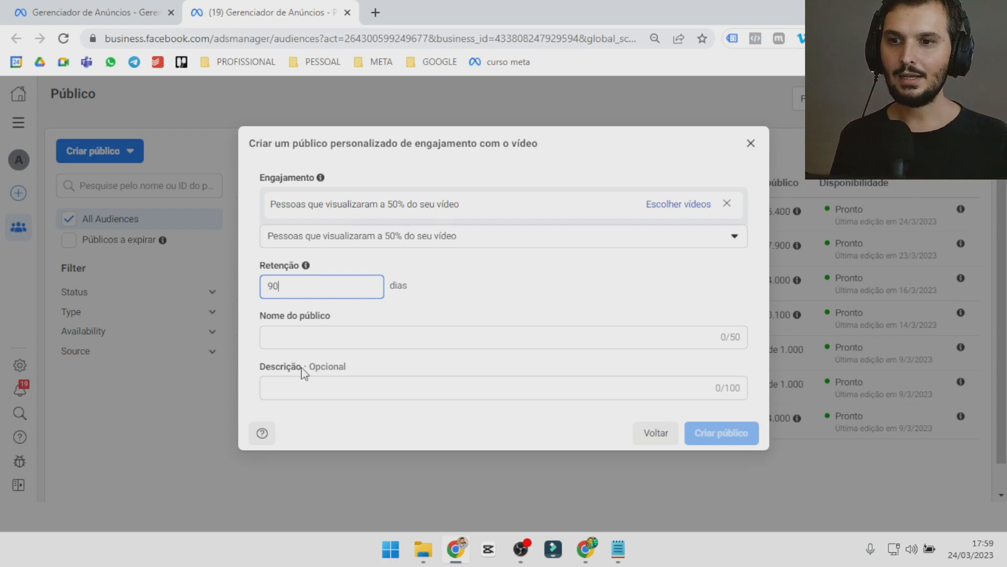
Name the video engagement audience "visualizaçã 50% do video campanha x".
click(304, 342)
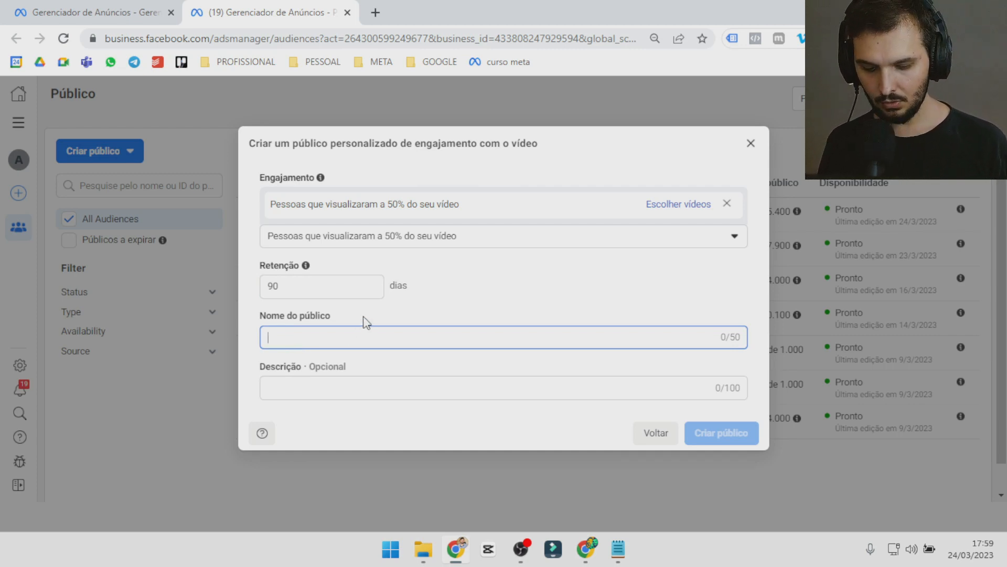
text(visua)
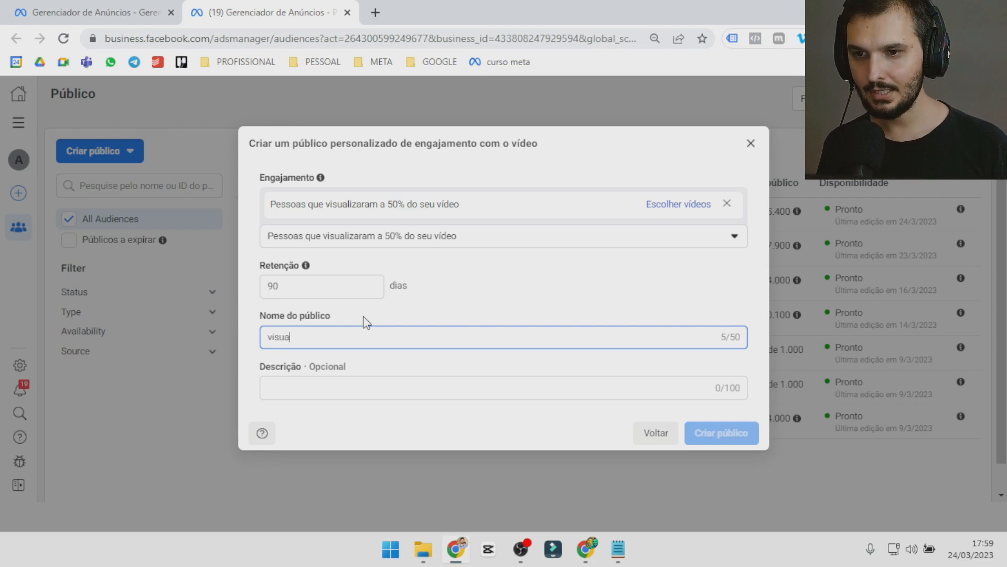
text(lizaçã 50% do )
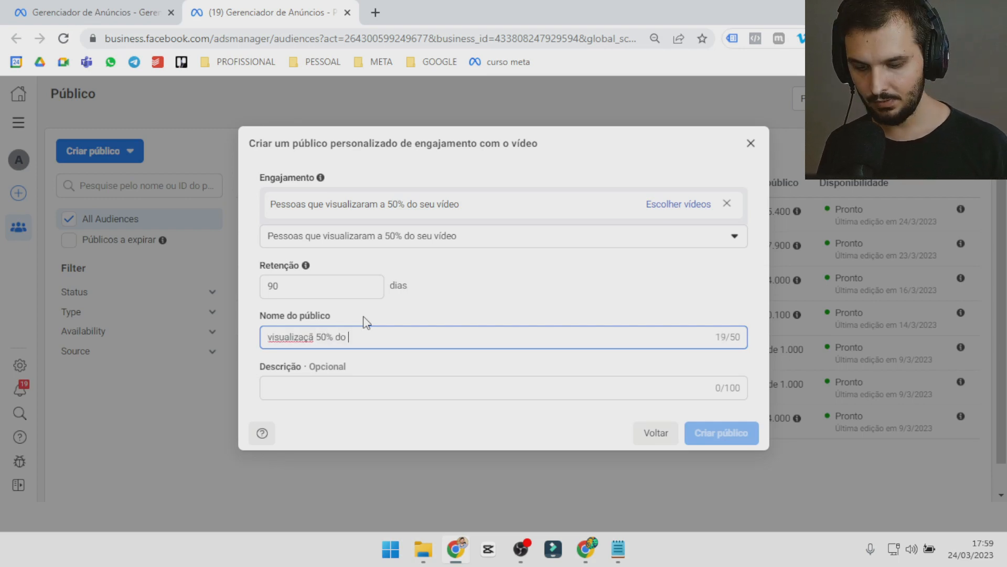
text(video campanha x)
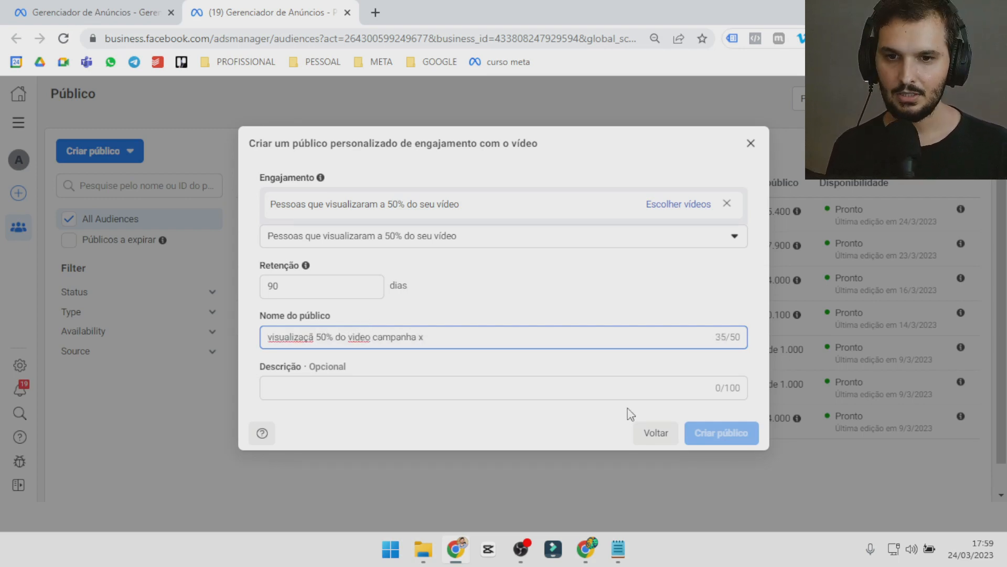
Discard the unfinished custom audience and close the audiences page, returning to the campaigns list.
click(477, 391)
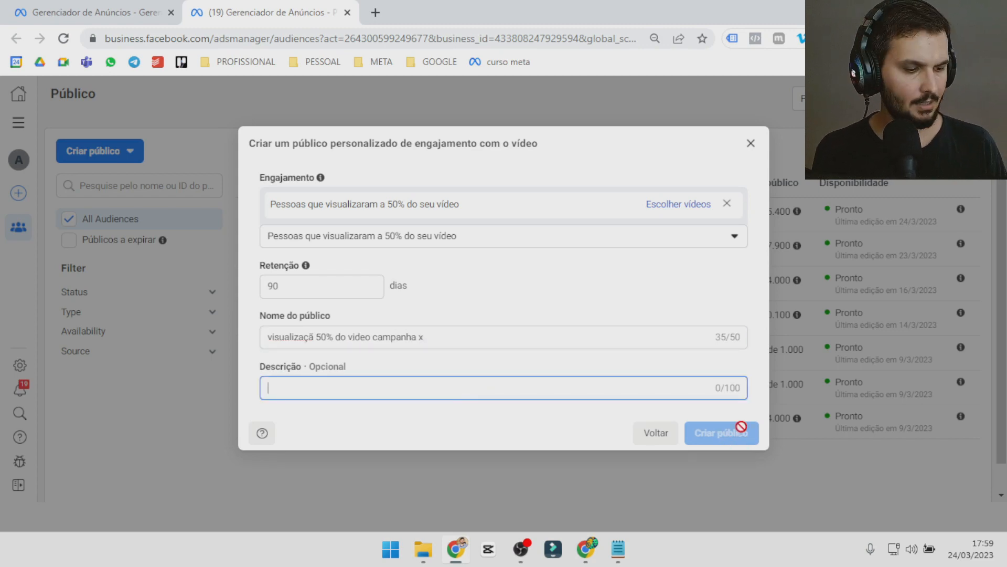
click(751, 150)
click(346, 12)
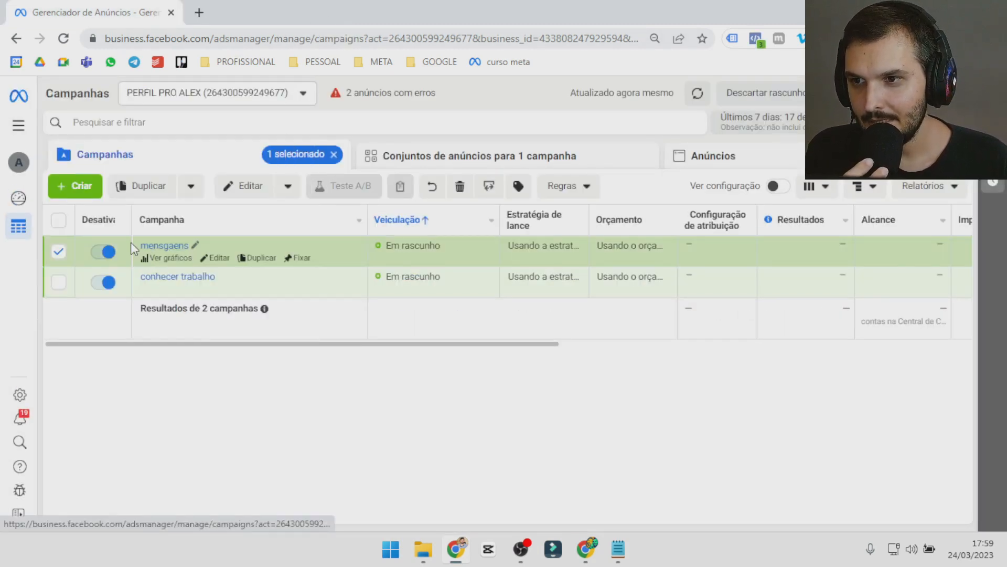
Open the mensgaens campaign for editing and delete its "vv 50%" ad set.
click(239, 187)
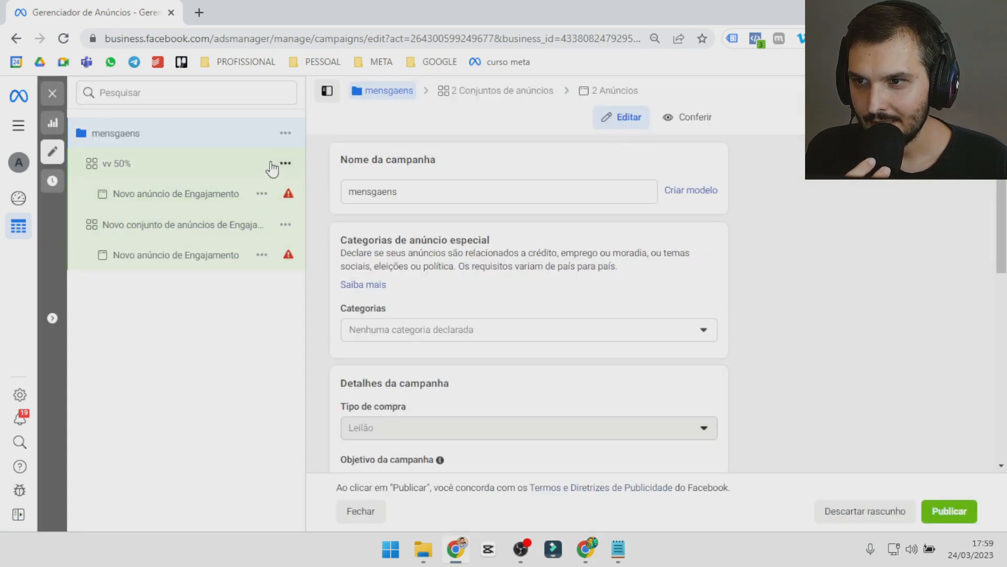
click(286, 168)
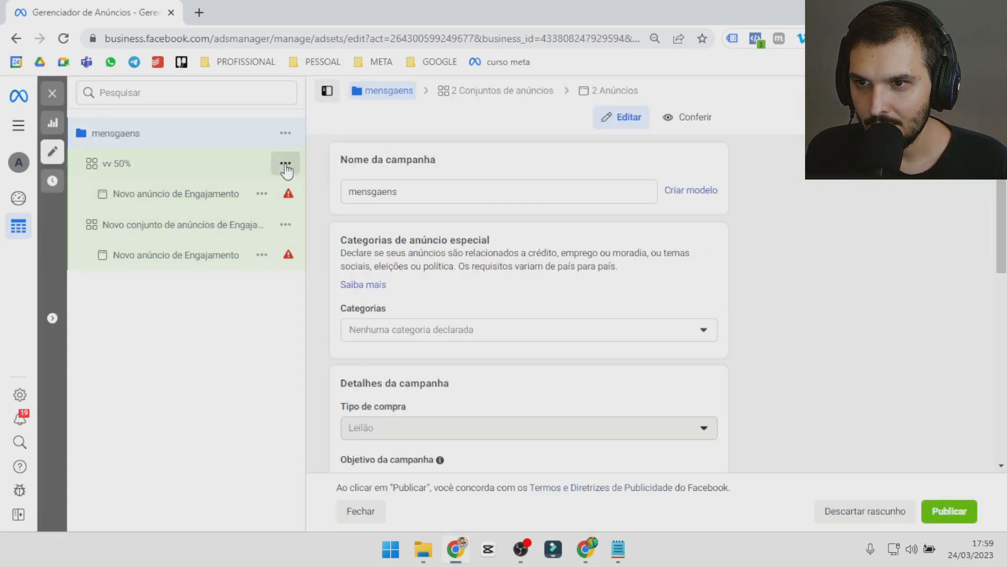
click(286, 168)
click(311, 293)
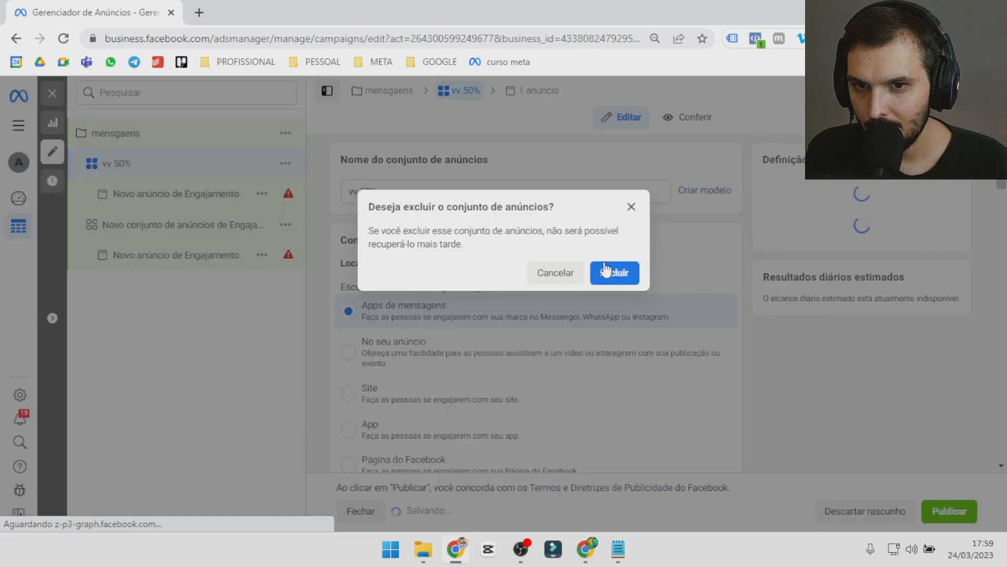
key(Return)
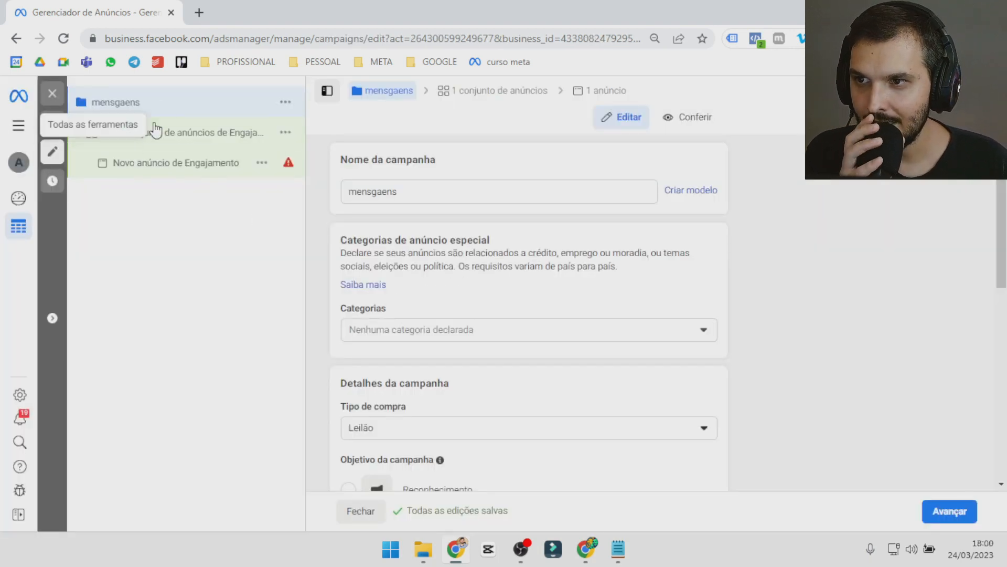
Open the remaining ad set of the mensgaens campaign, check its budget and saved audience, and quickly duplicate it.
click(186, 133)
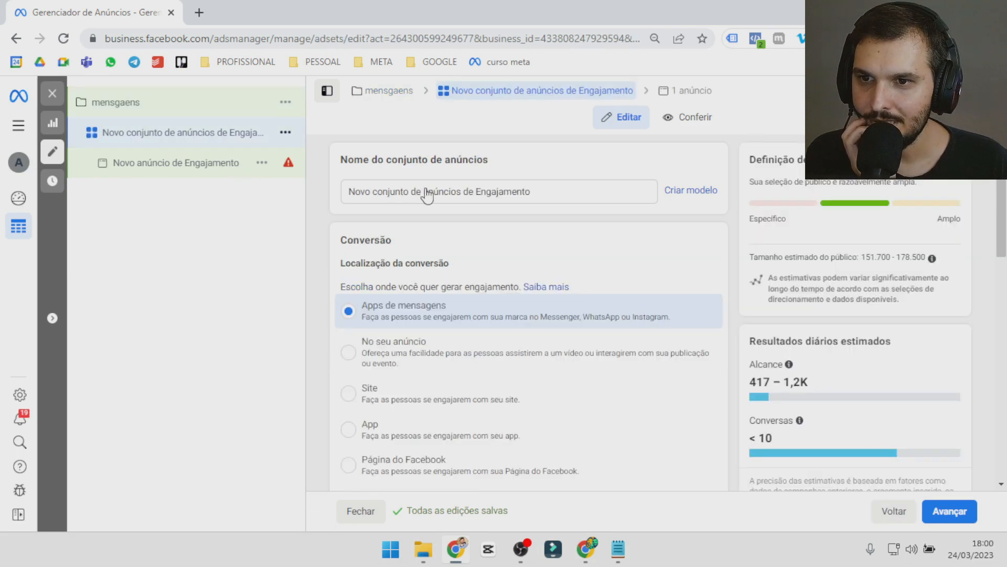
scroll(557, 285, down, 15)
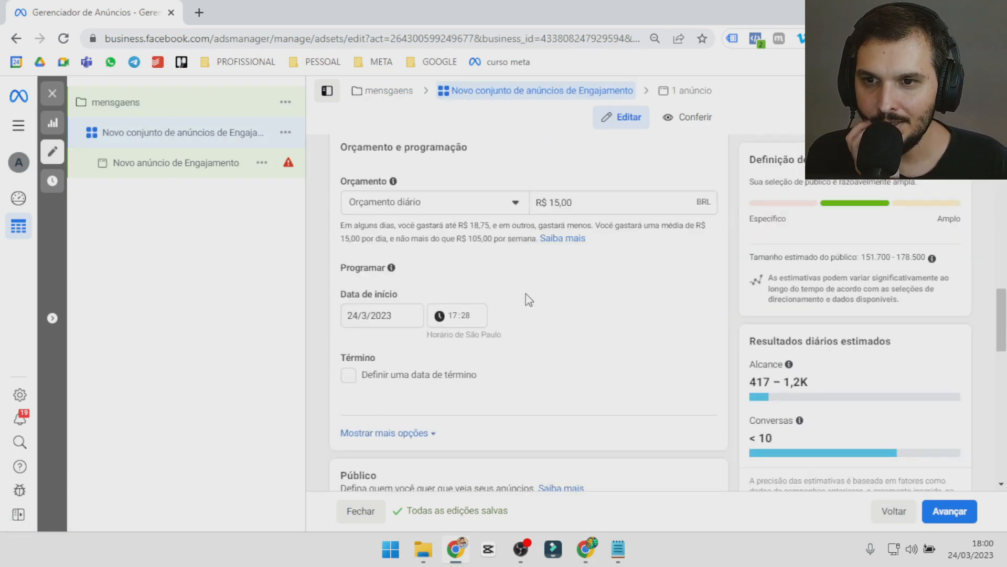
scroll(527, 284, down, 1)
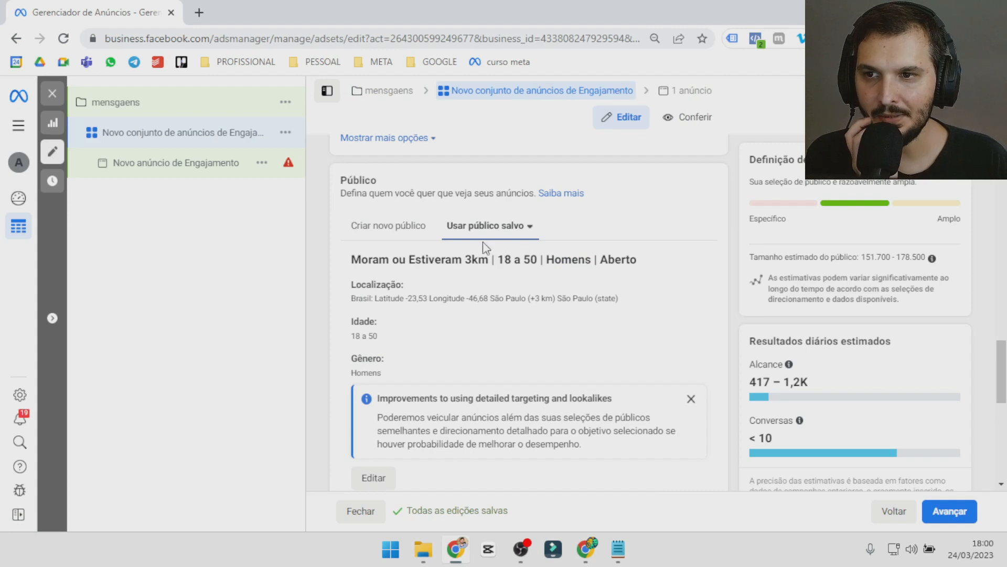
click(284, 133)
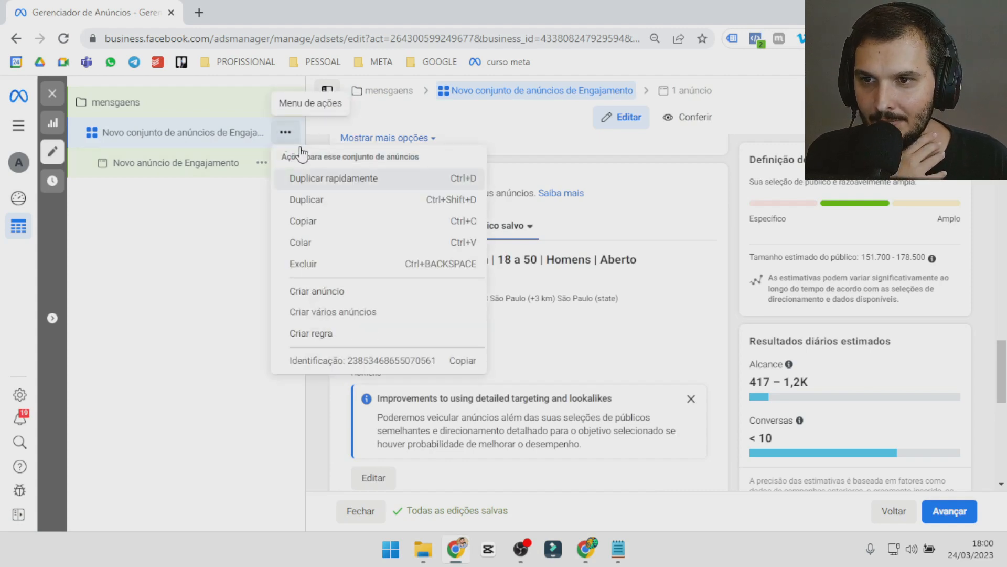
click(322, 178)
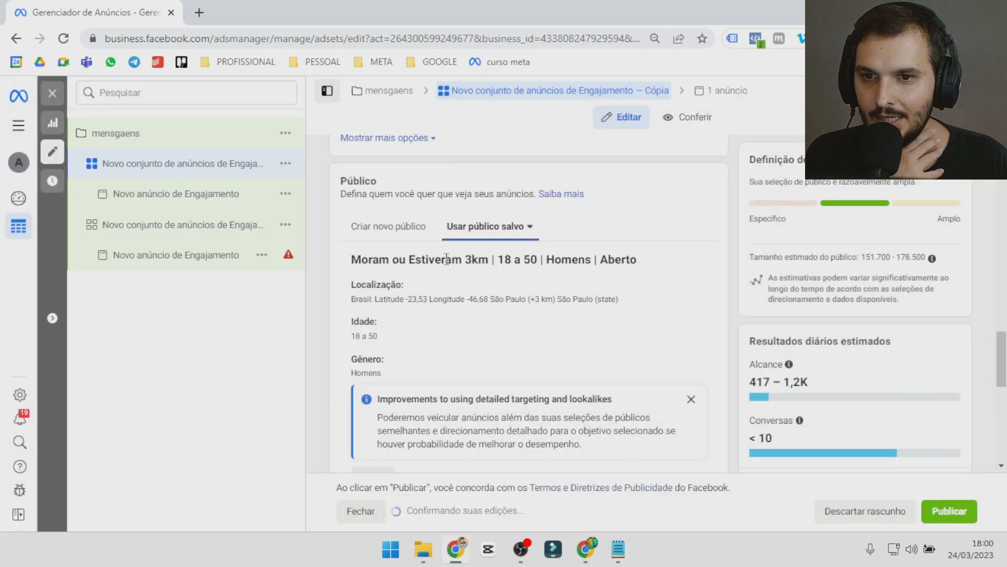
In the duplicated ad set, replace the saved audience with a new one using the custom audience "vv 50% 60d" and review its targeting.
scroll(411, 246, down, 4)
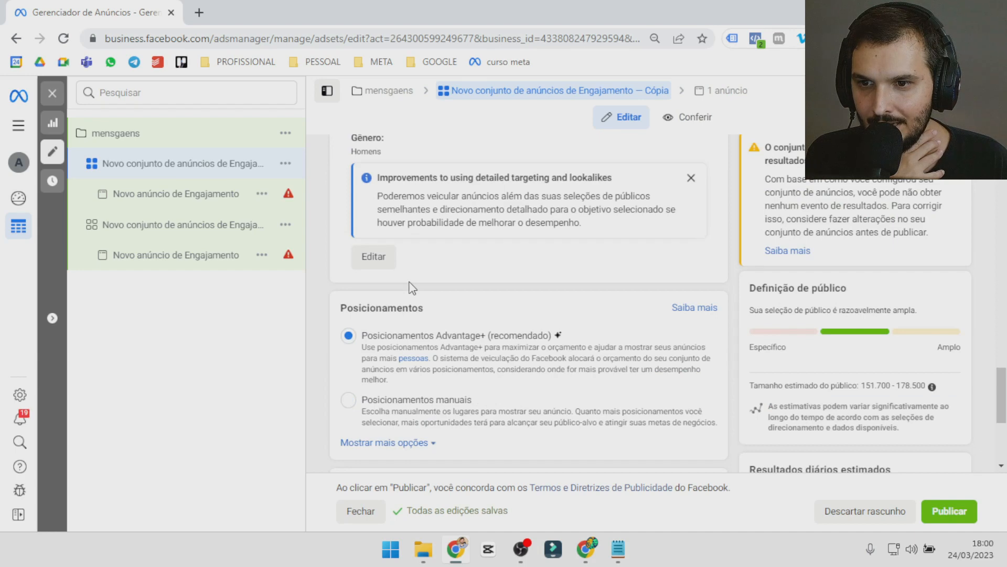
scroll(412, 287, up, 4)
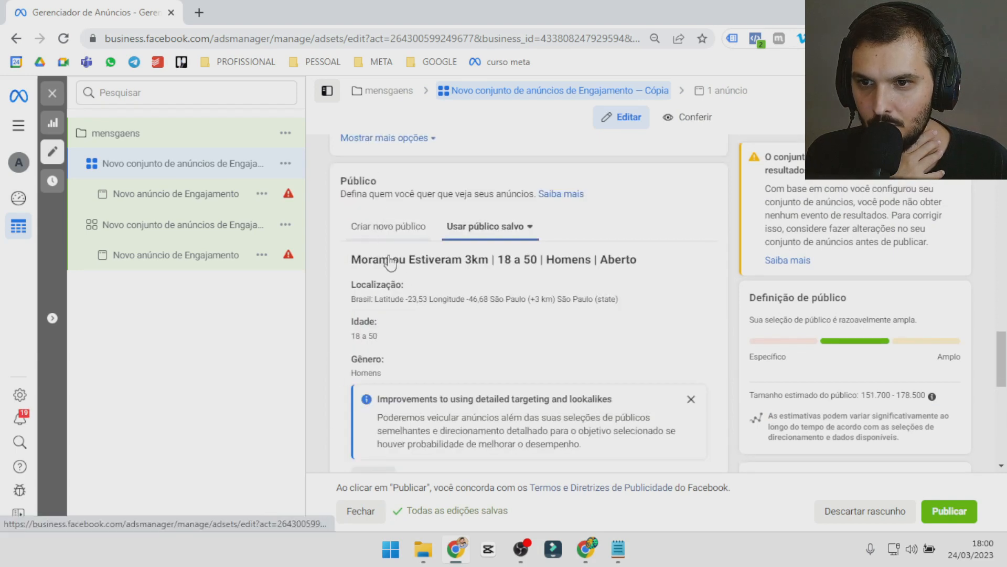
click(389, 227)
click(380, 293)
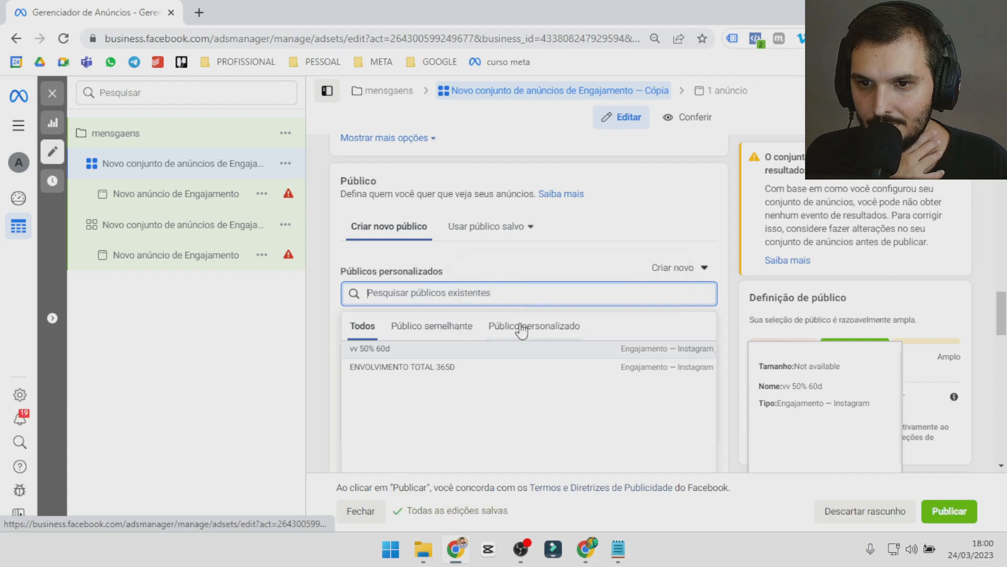
click(522, 329)
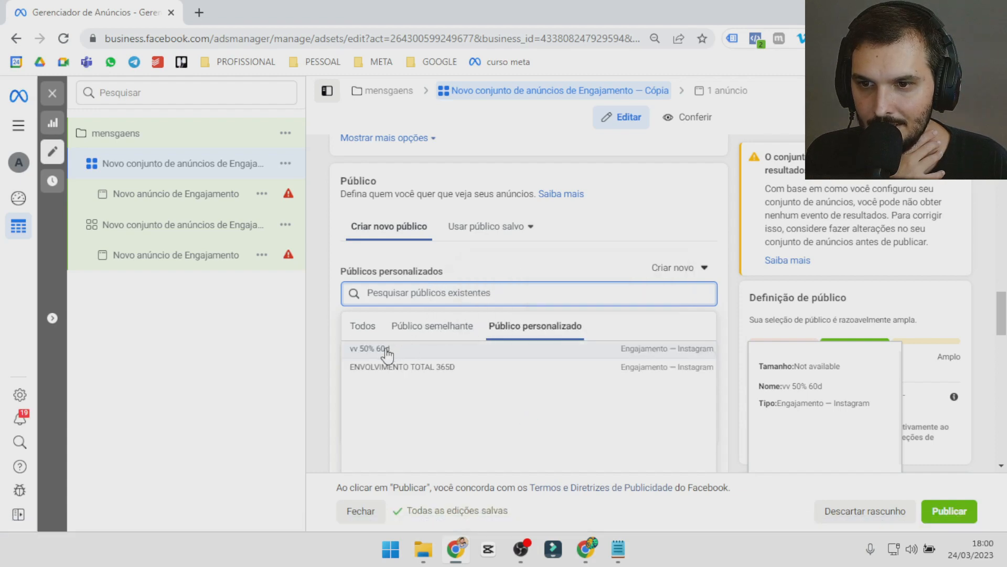
click(387, 350)
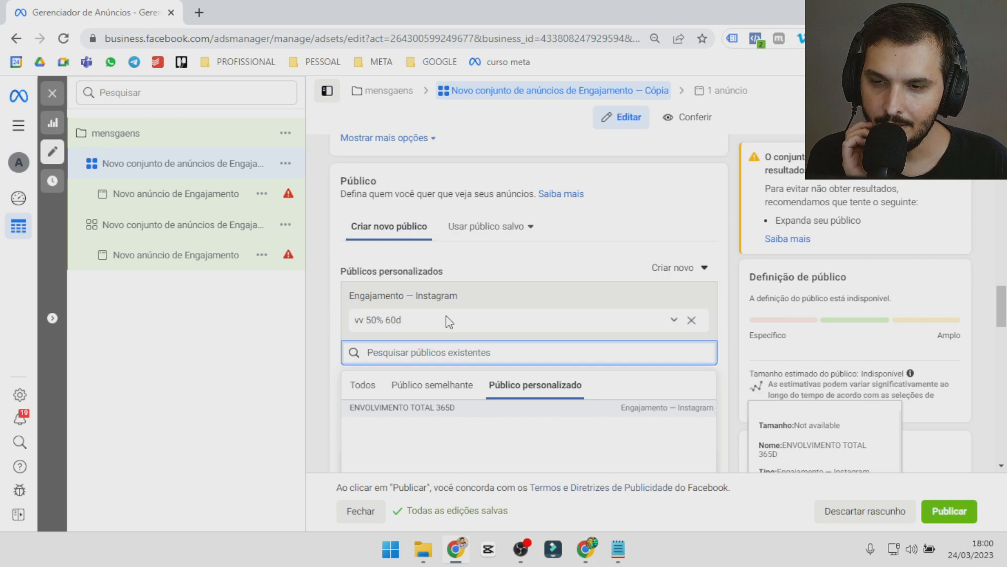
click(568, 262)
scroll(716, 282, down, 10)
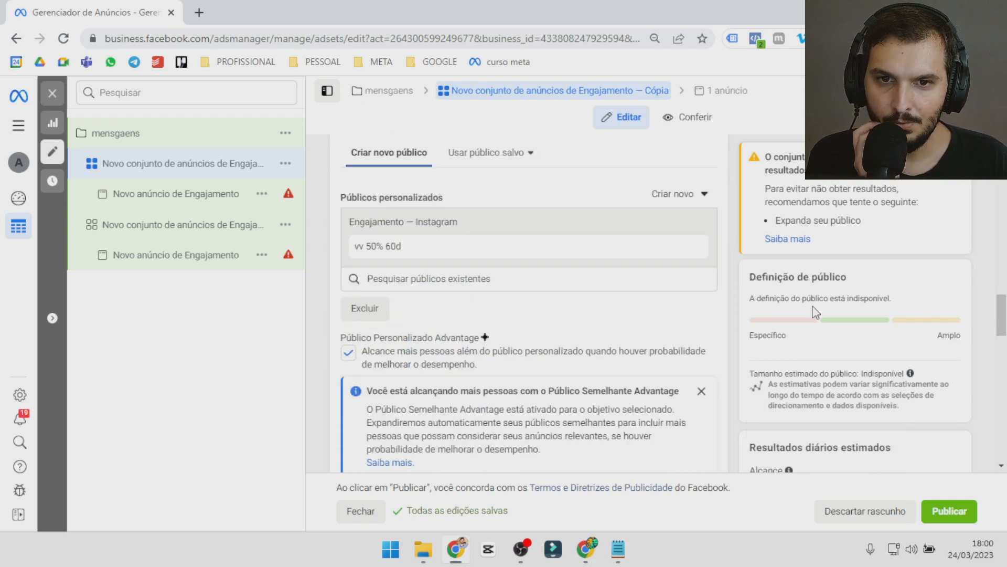
scroll(689, 321, up, 3)
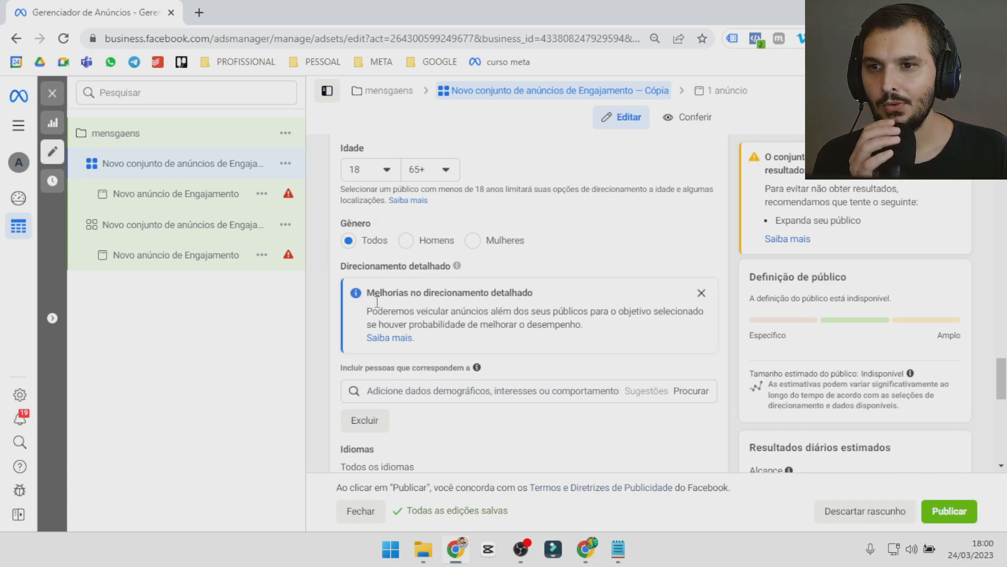
Switch to Notepad, delete the "vv 50%" and "engajamento 100 - 80k 40k" notes leaving only the leading dash, and return to the browser.
click(618, 549)
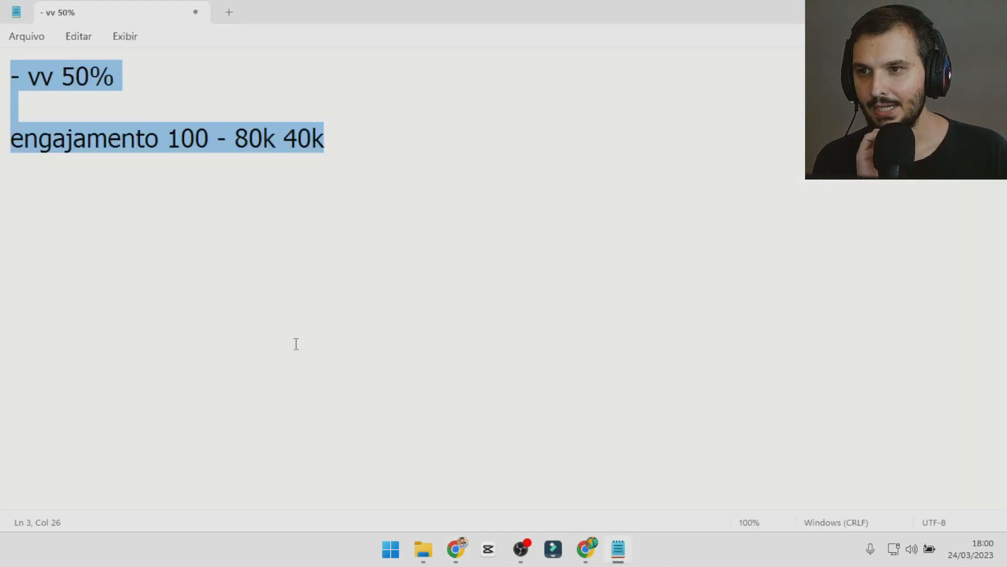
click(64, 74)
drag(108, 151, 167, 152)
click(168, 152)
drag(75, 76, 55, 73)
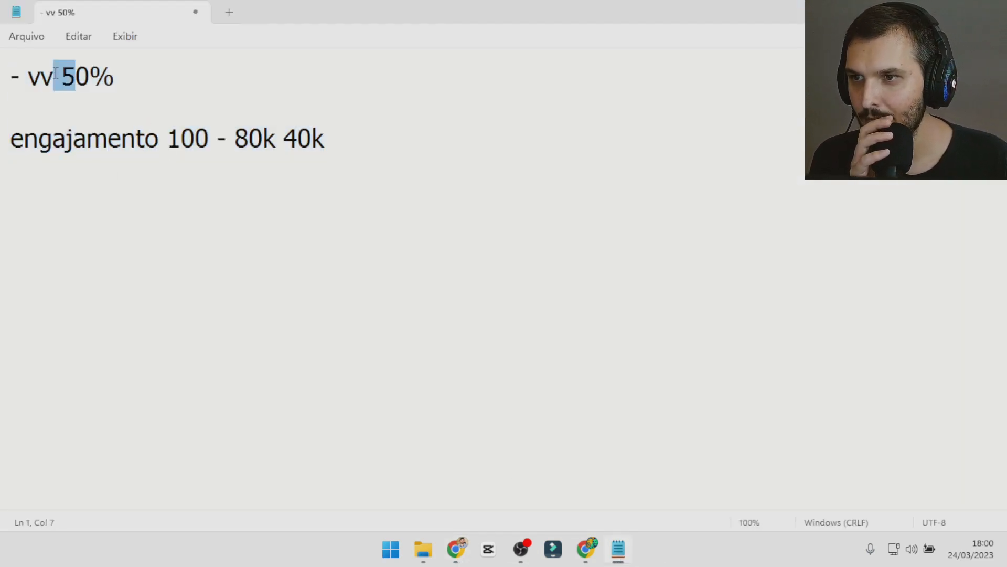
drag(326, 138, 1, 98)
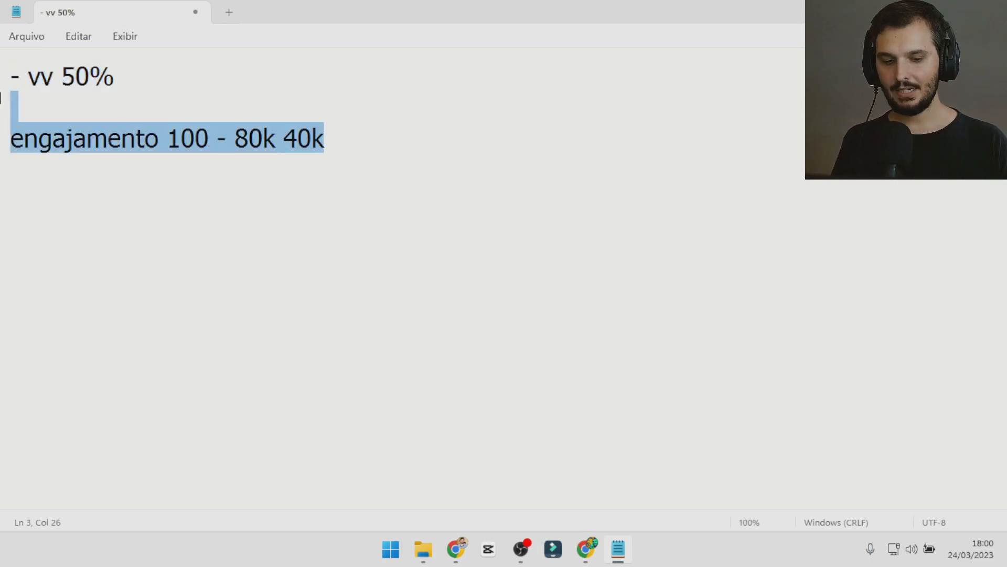
key(BackSpace)
key(BackSpace)
key(BackSpace)
key(BackSpace)
key(BackSpace)
key(BackSpace)
key(BackSpace)
key(BackSpace)
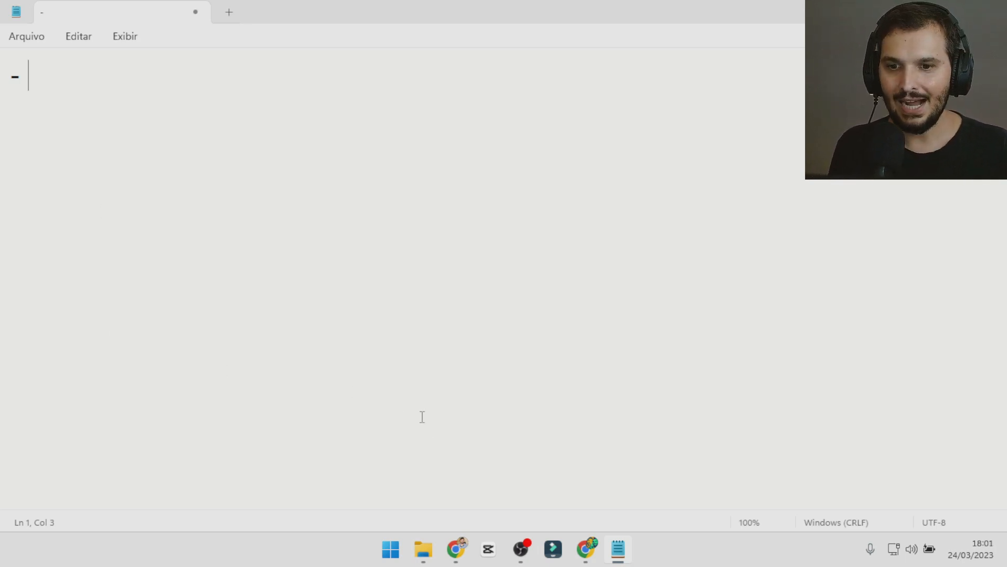
key(alt+Tab)
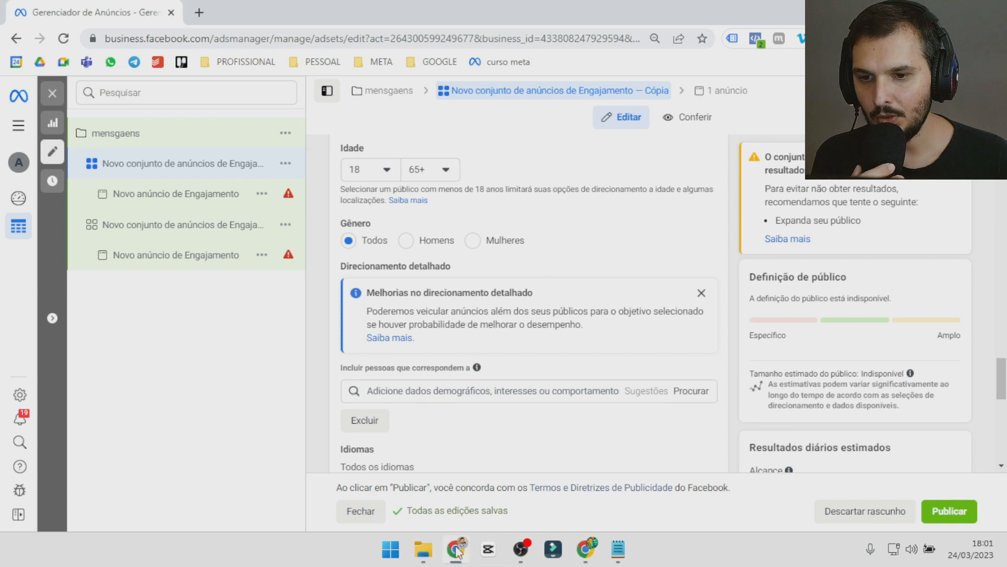
Reopen the duplicated ad set from the ad sets list and rename it "vv 50%".
click(53, 93)
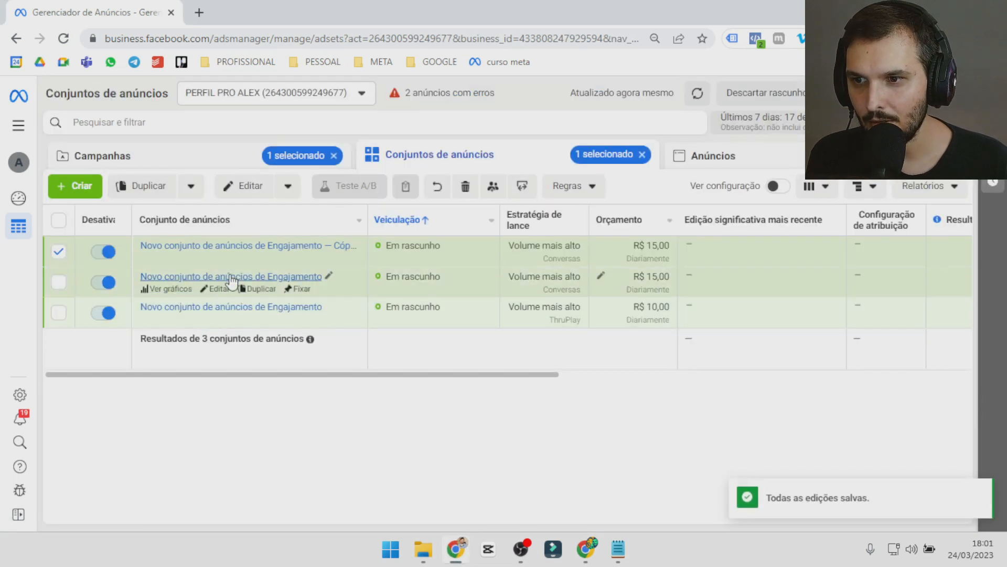
click(246, 186)
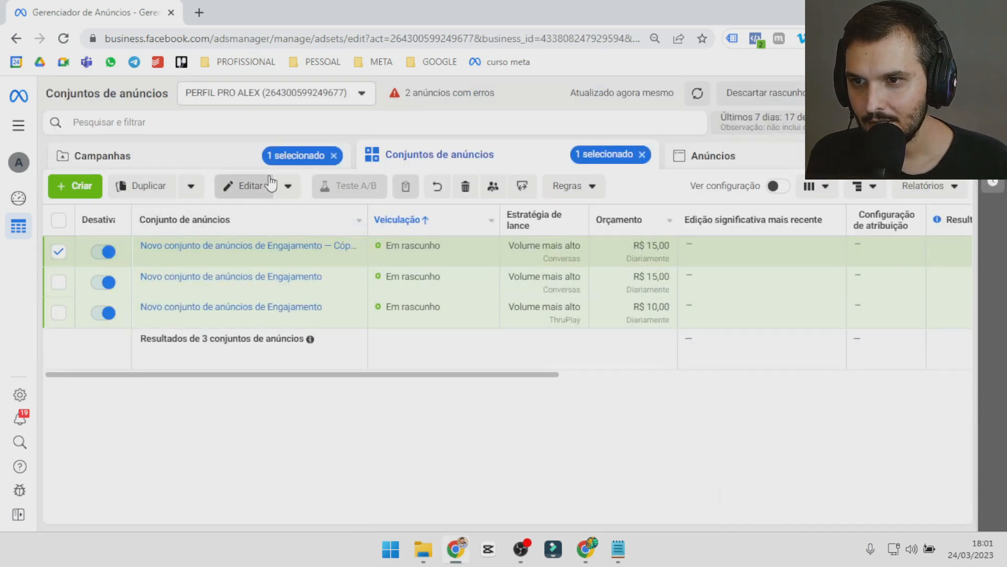
click(396, 193)
key(ctrl+a)
text(vv 50%)
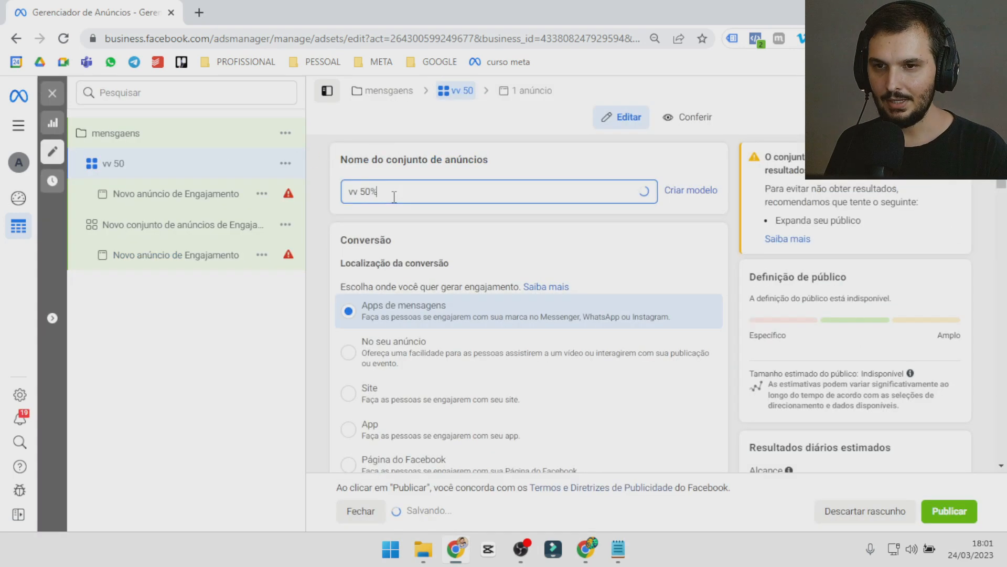
Turn off the "vv 50%" ad set in the ad sets list and go back to the campaigns list.
click(53, 93)
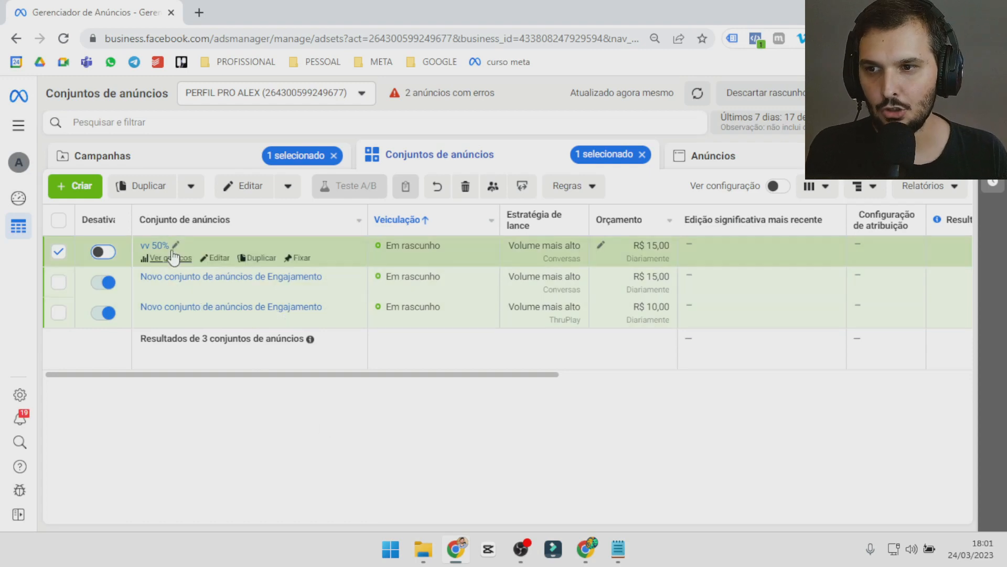
click(125, 153)
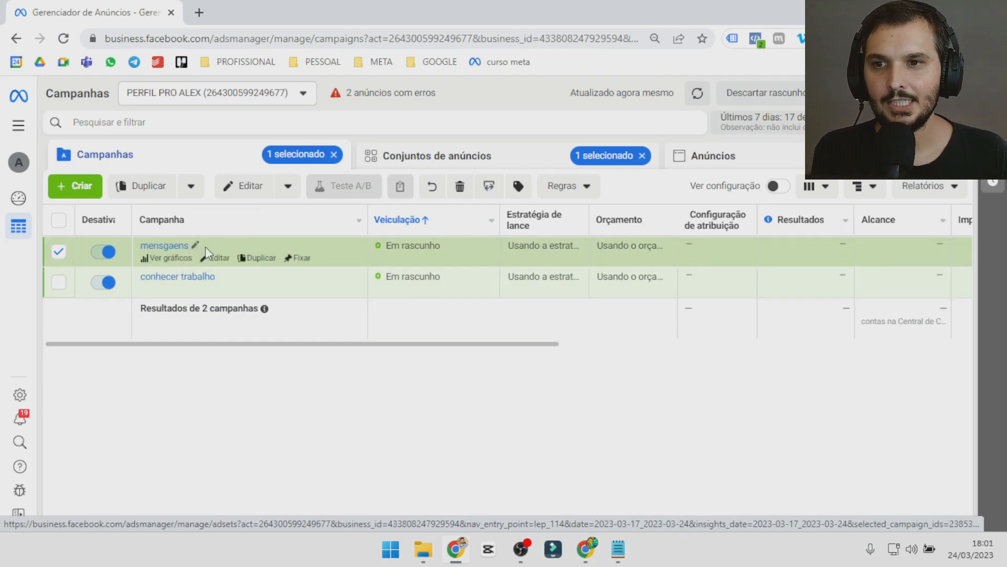
Open the ad sets list of the "mensgaens" campaign and turn the "vv 50%" ad set back on.
click(205, 246)
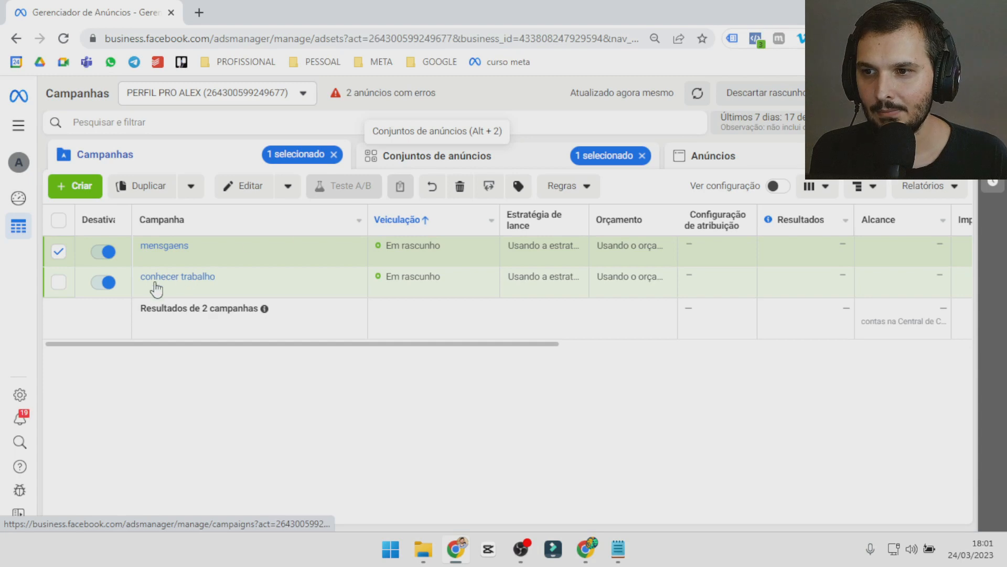
click(103, 252)
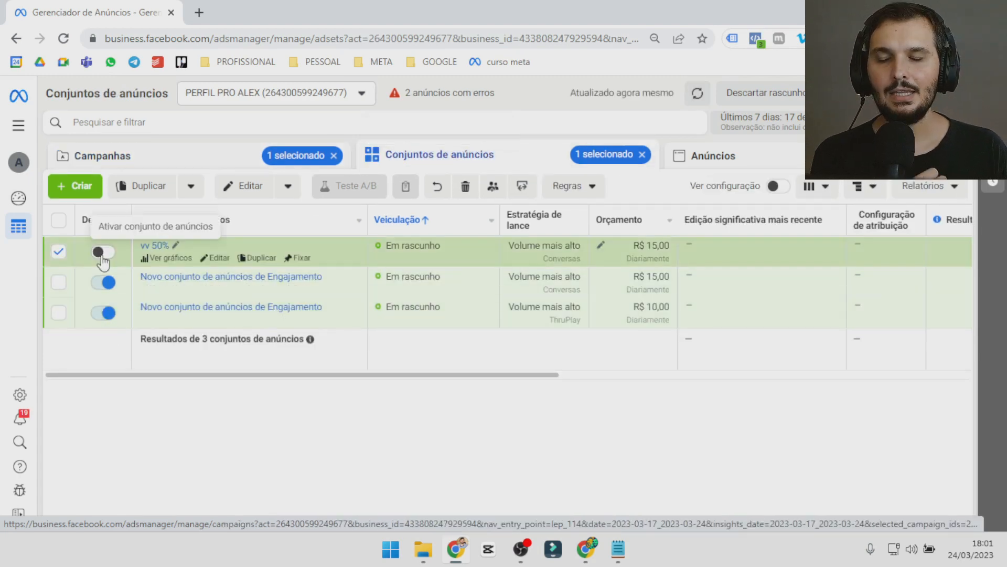
click(103, 254)
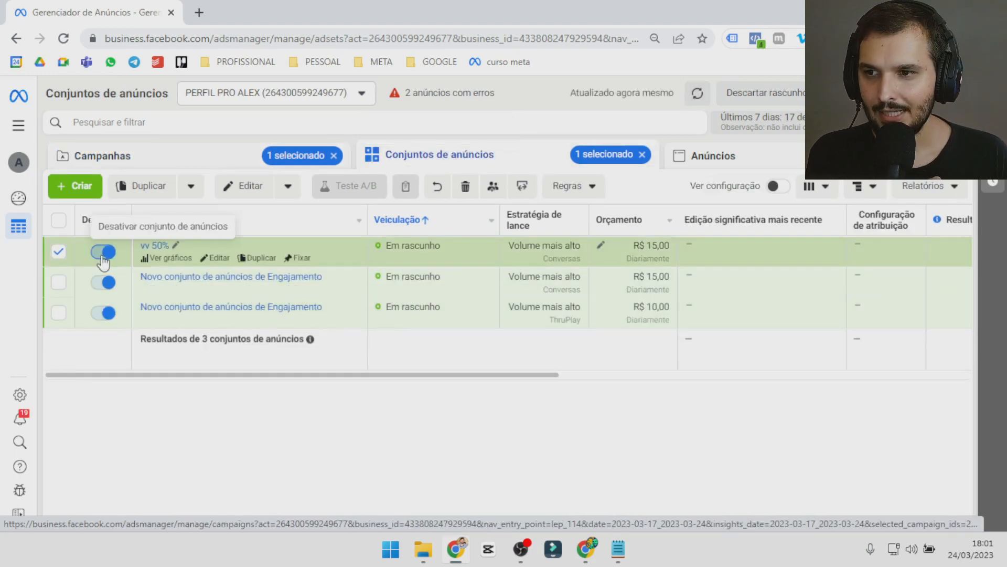
Open the "vv 50%" ad set to look over its conversion settings, close it and clear its selection.
click(254, 194)
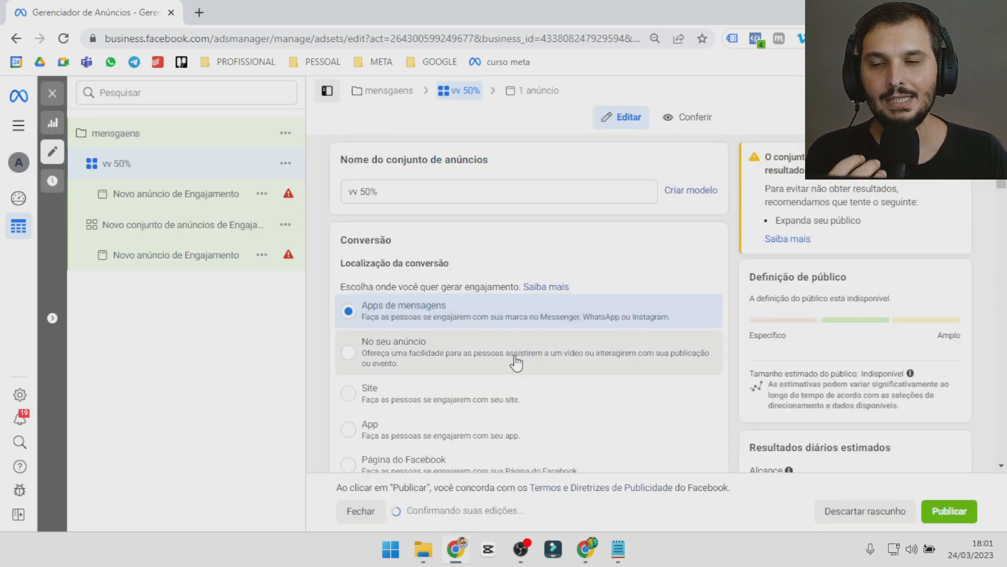
scroll(513, 362, down, 3)
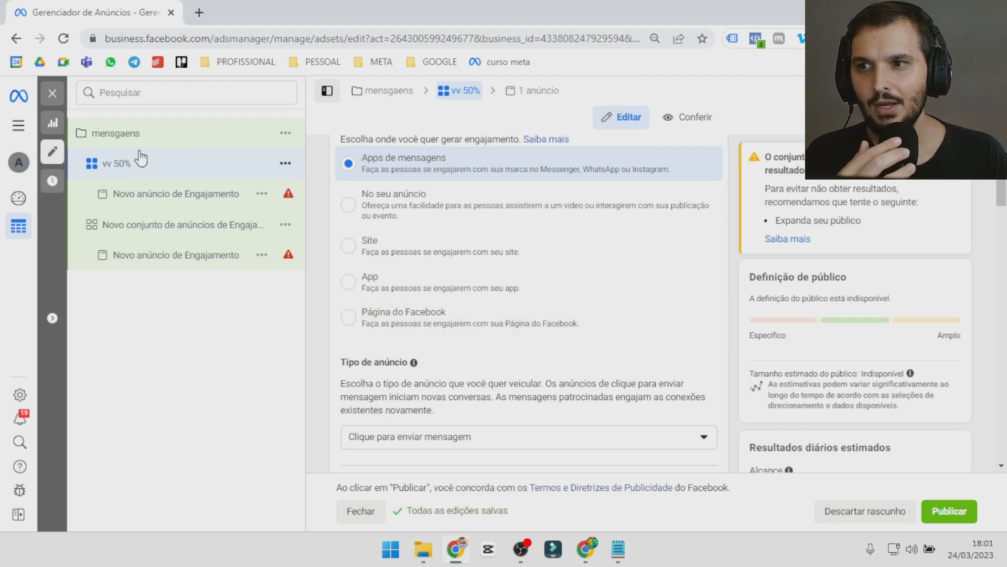
click(53, 97)
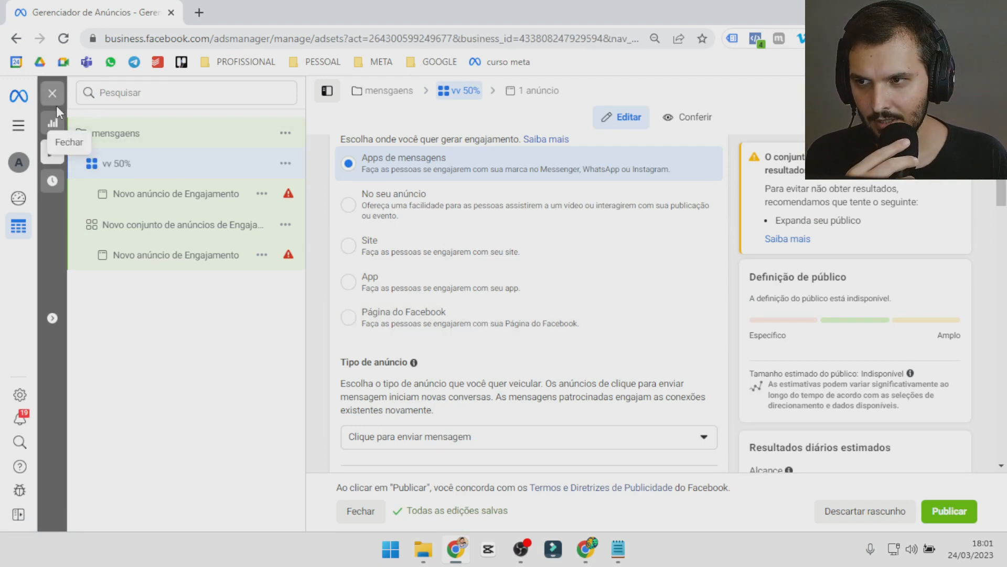
click(61, 255)
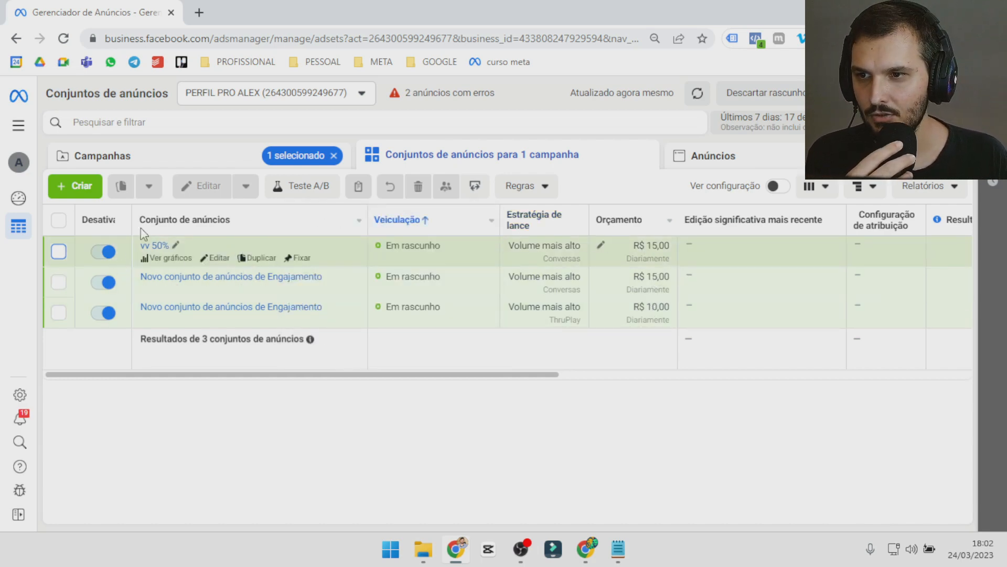
In the "mensgaens" campaign settings, enable the Advantage campaign budget and set the daily budget to R$ 15.
click(184, 157)
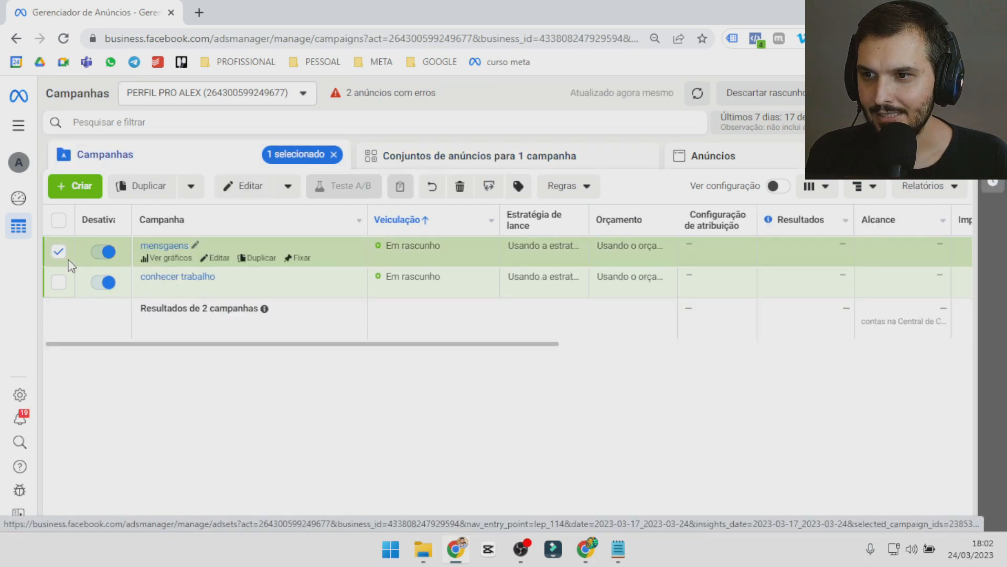
click(269, 187)
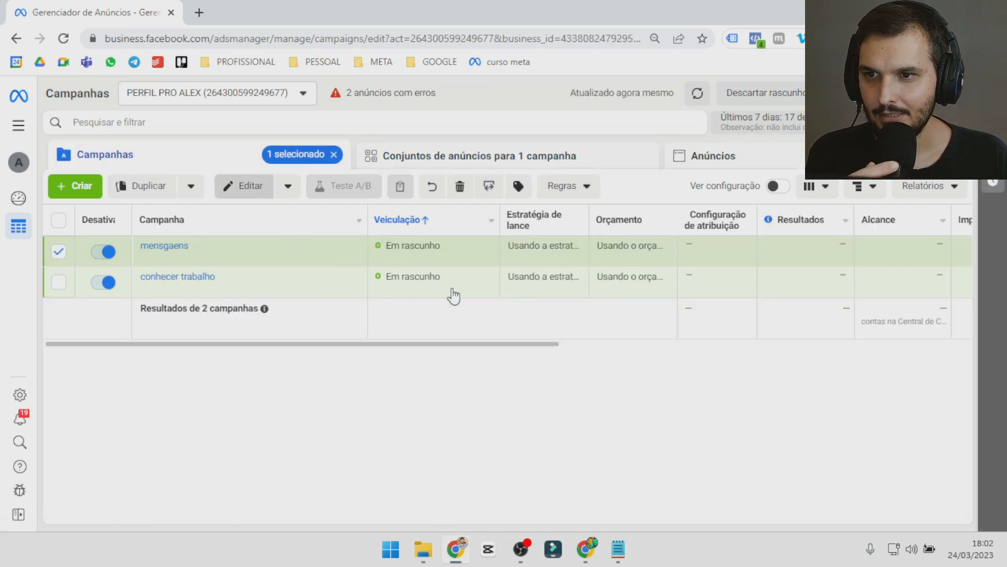
scroll(551, 335, down, 10)
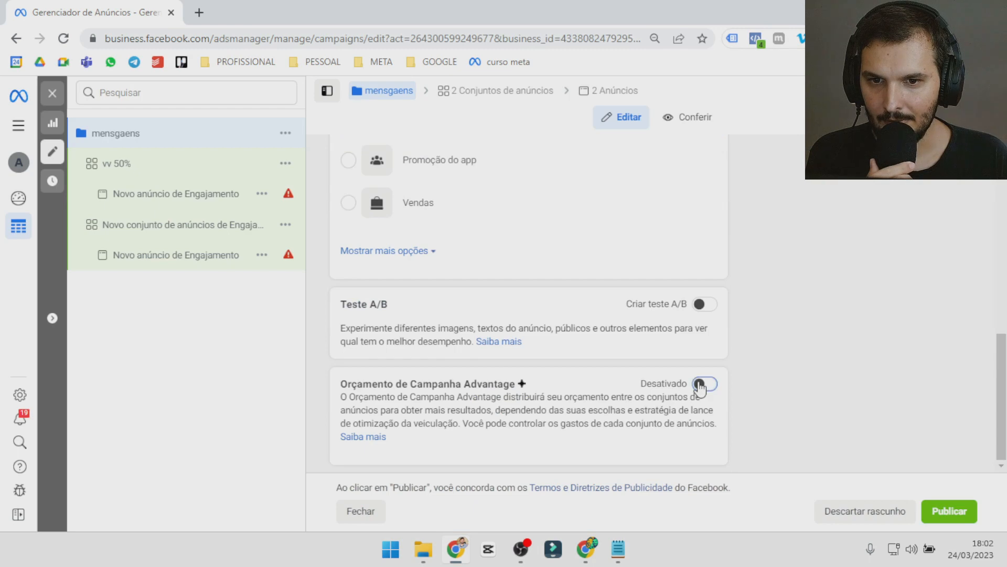
click(703, 384)
scroll(507, 388, down, 5)
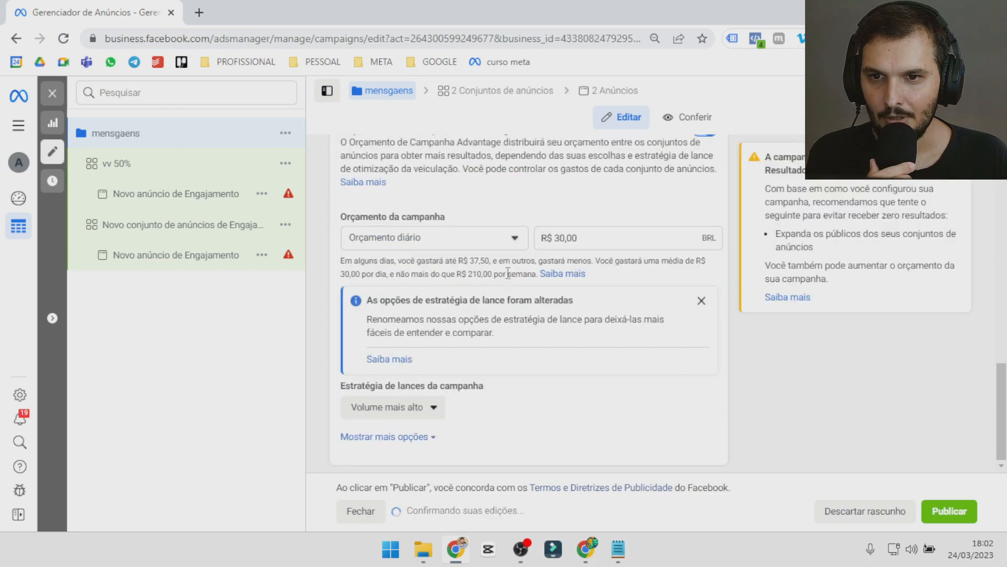
triple_click(559, 249)
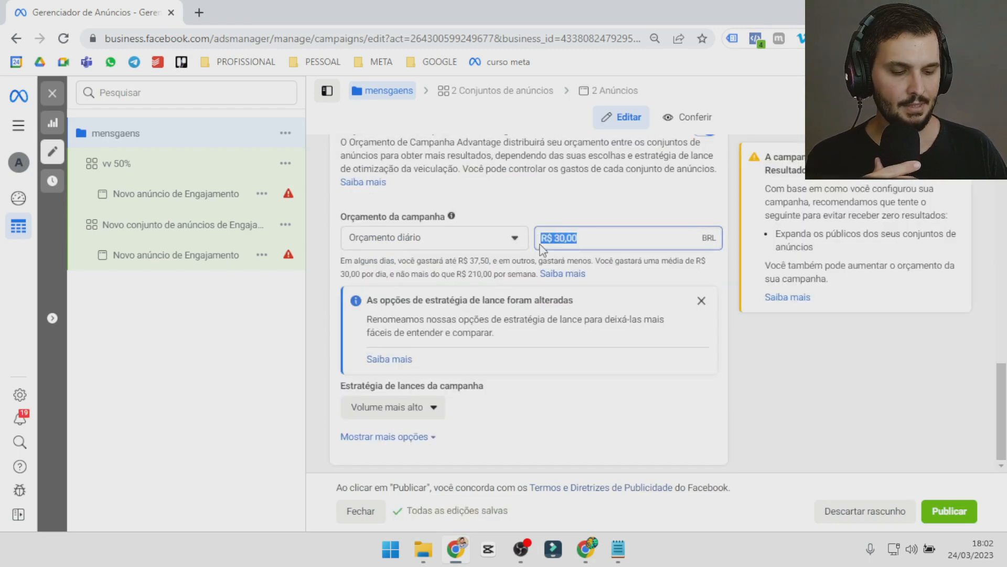
text(15)
click(543, 220)
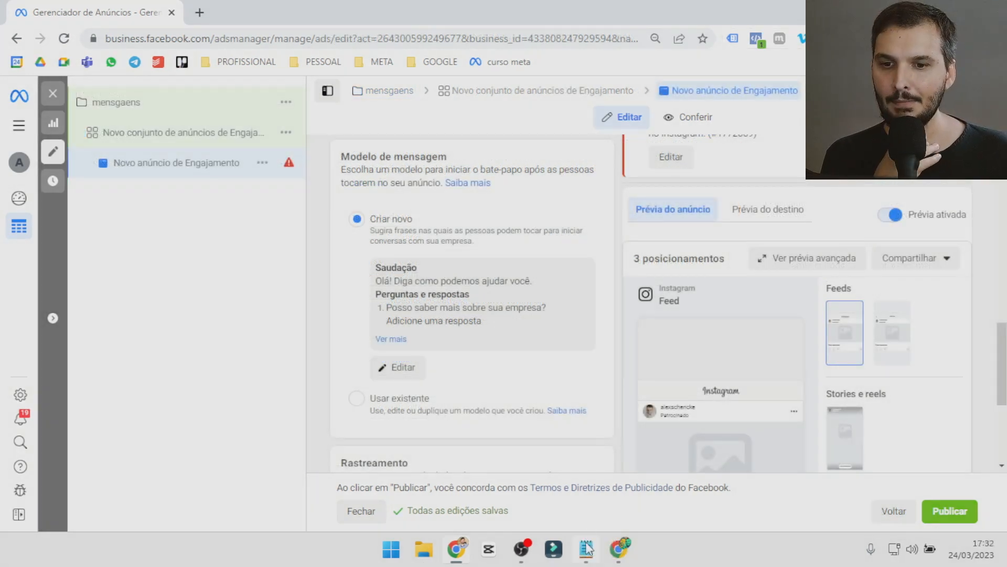
Close the engagement ad editor, return to the campaigns list and deselect the "mensgaens" campaign.
mouse_move(586, 551)
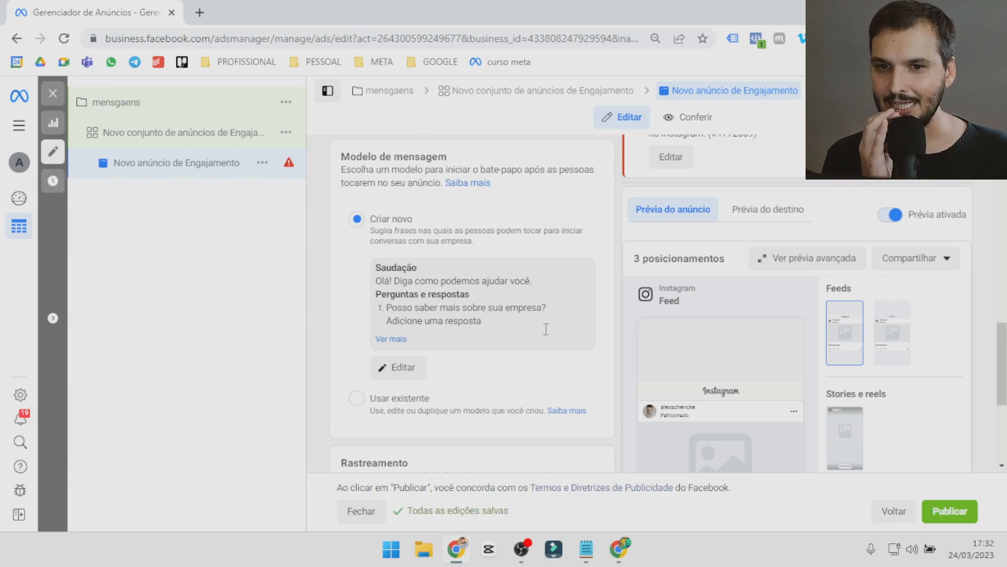
click(54, 92)
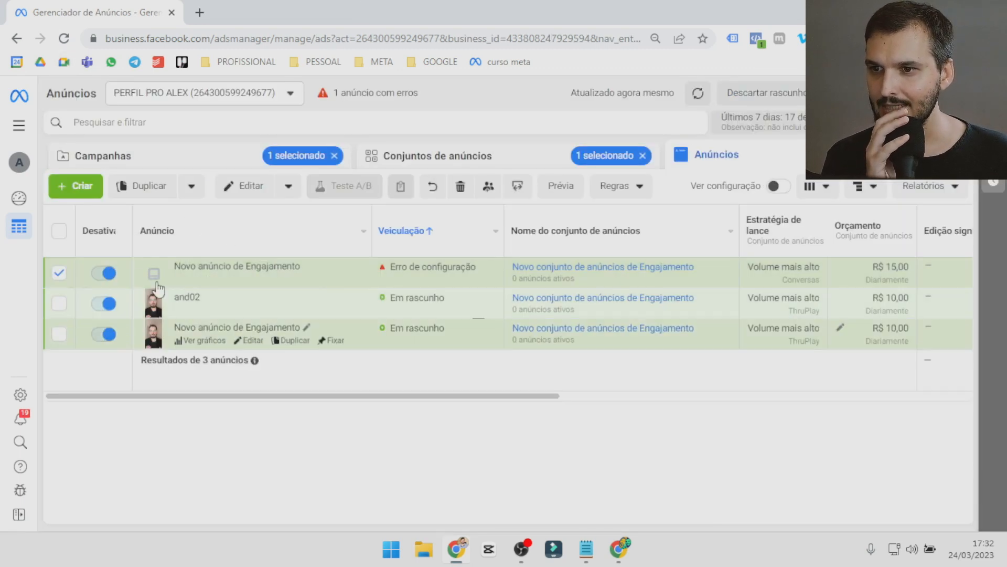
click(128, 164)
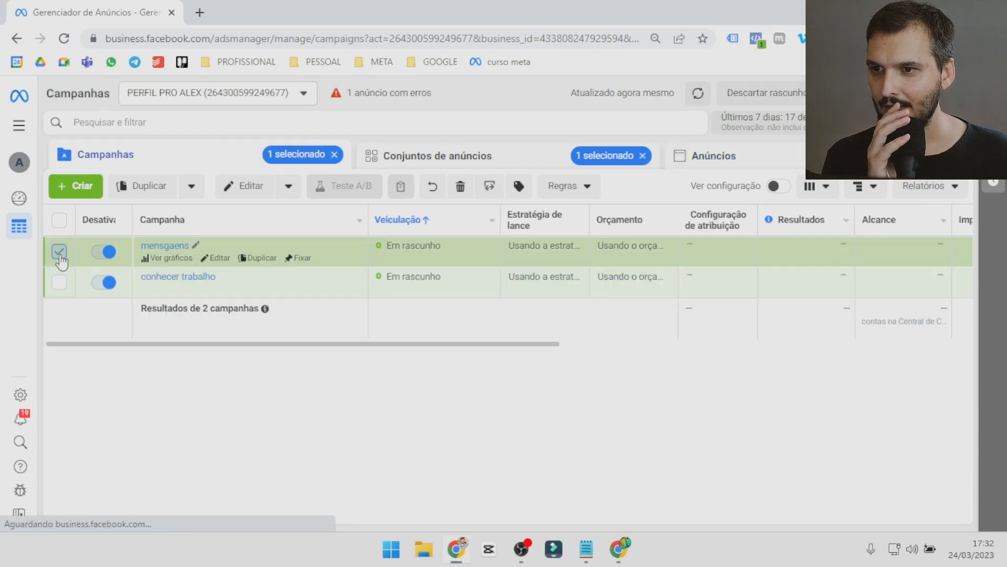
click(59, 254)
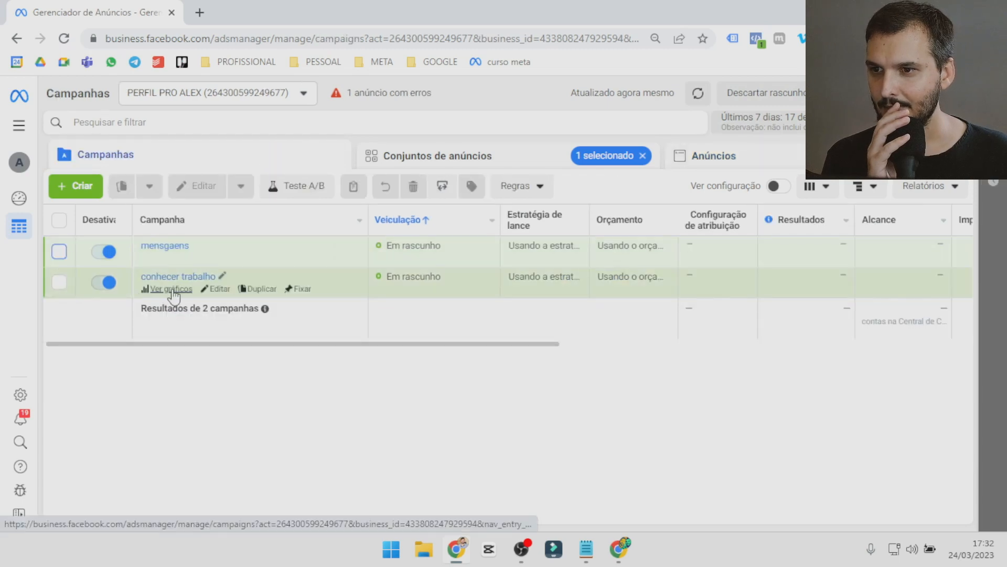
Switch to File Explorer and open the VID folder in BARBEARIA, under 2. CATALOGOS DE ANÚNCIOS on the desktop.
click(427, 557)
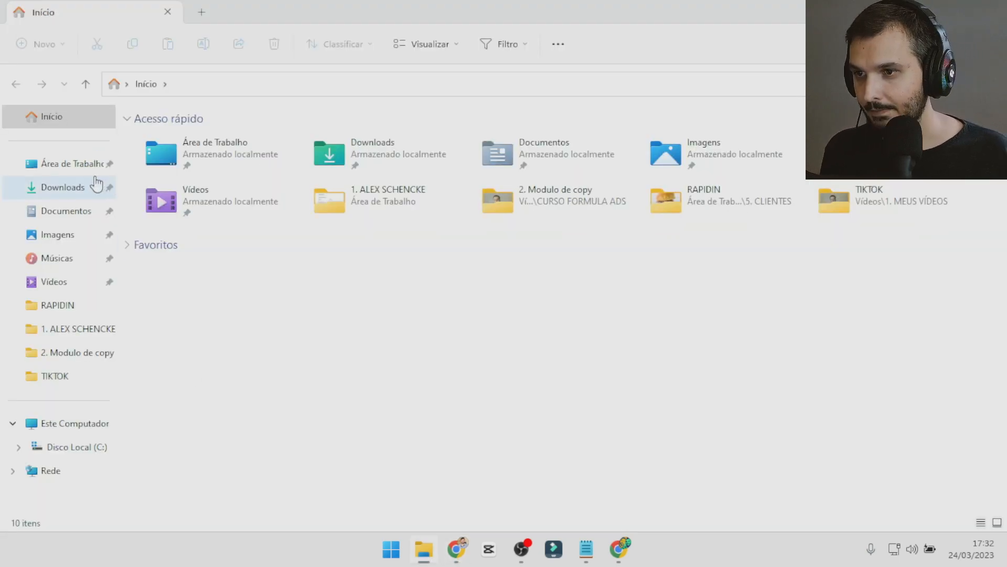
click(73, 163)
double_click(204, 159)
double_click(190, 135)
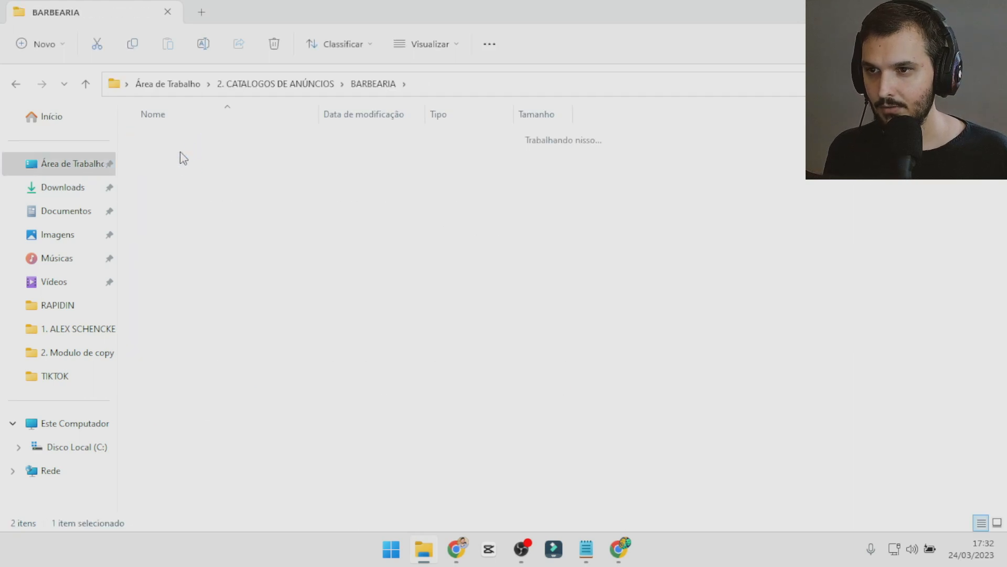
double_click(182, 158)
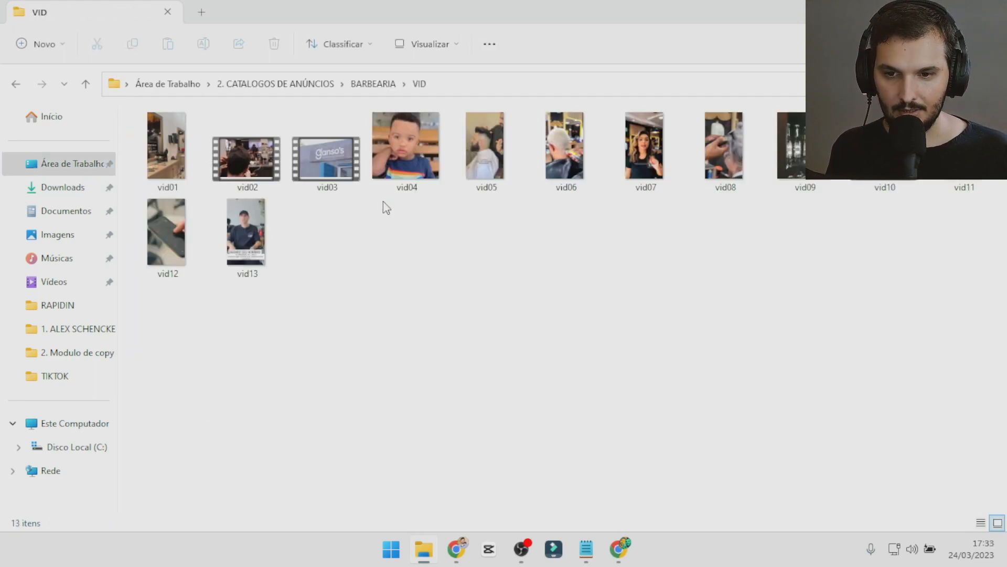
Play the example videos vid04 and vid08 from the VID folder, closing the player after each one.
double_click(406, 157)
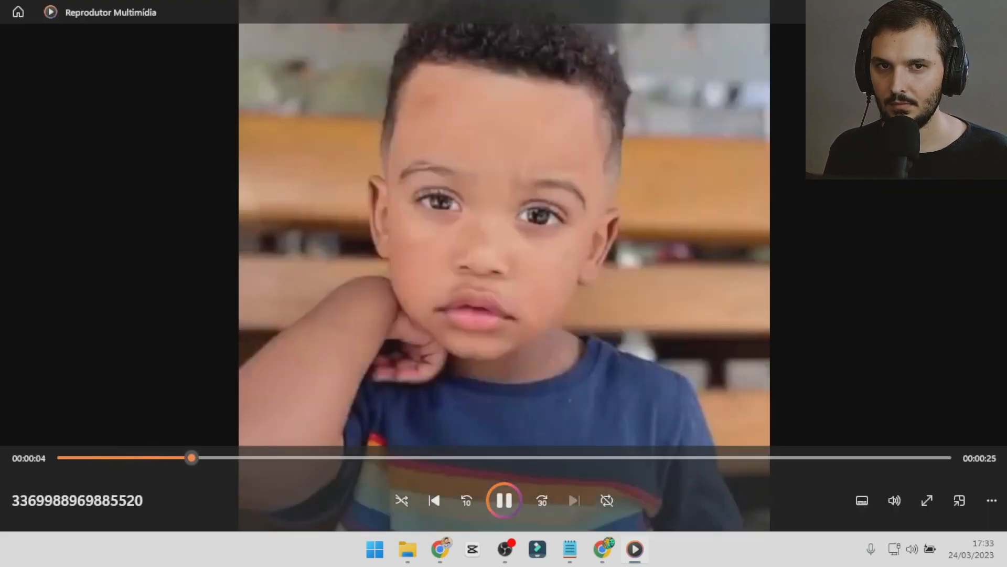
click(992, 11)
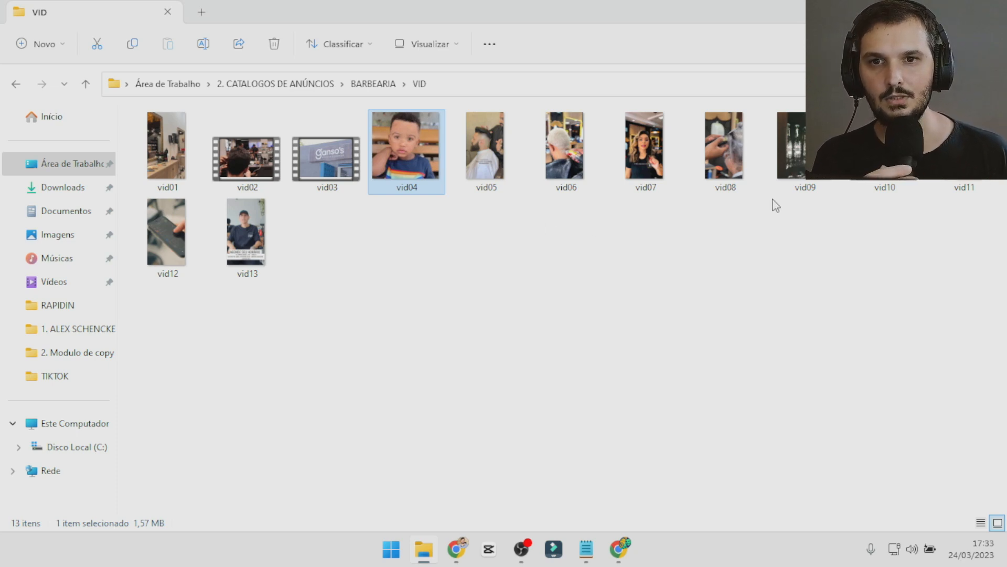
double_click(726, 152)
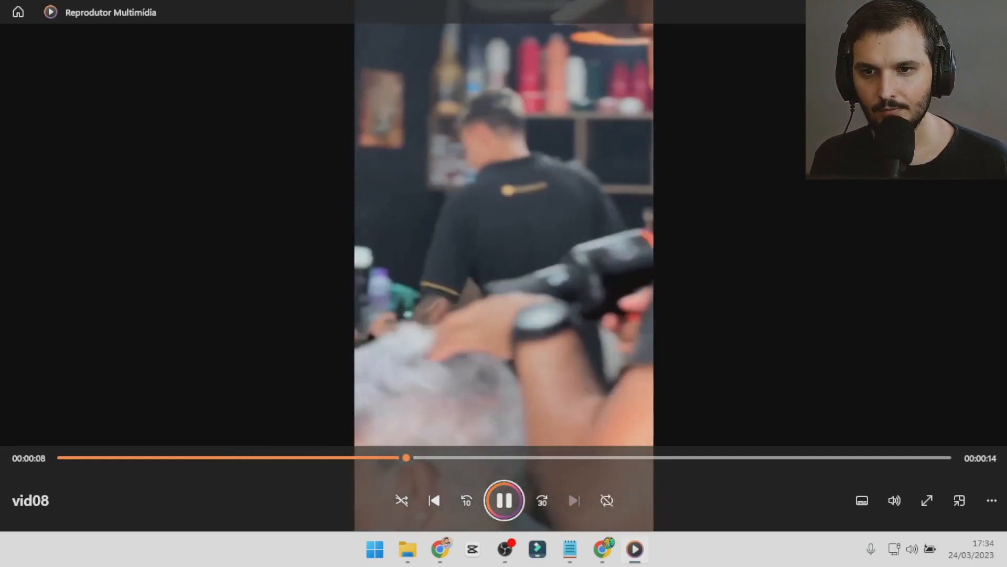
key(alt+F4)
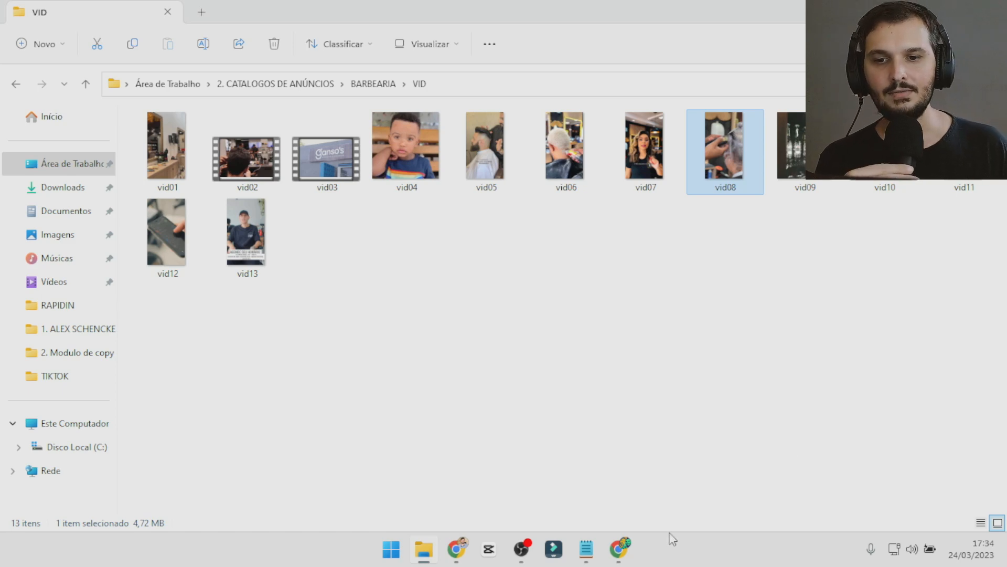
Switch to Notepad and add the note "- gatilho mental (autoridade)" below the "mensagens (vv 50%)" line, separated by a blank line.
click(583, 551)
click(315, 189)
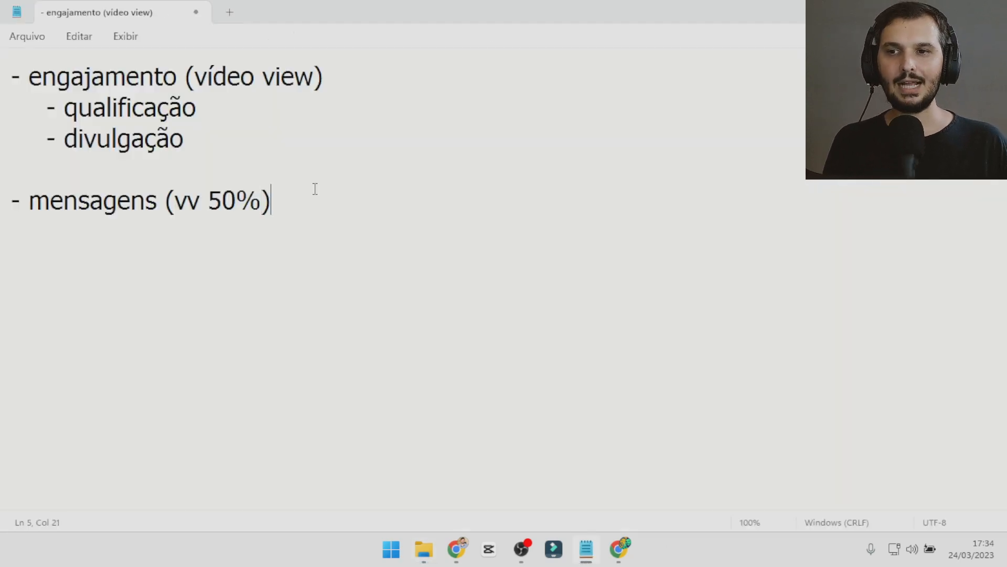
key(Return)
key(Return)
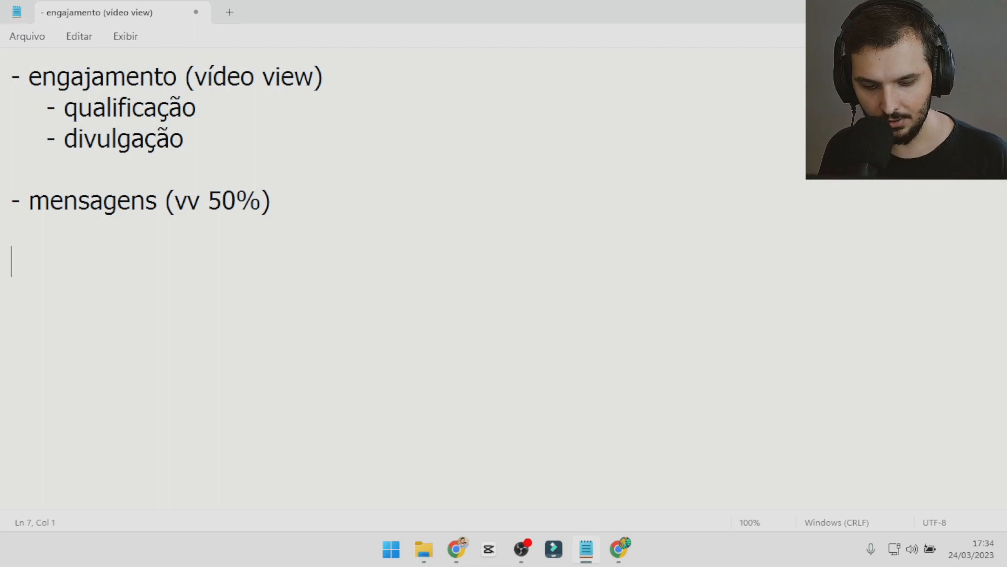
text(- gatilho me)
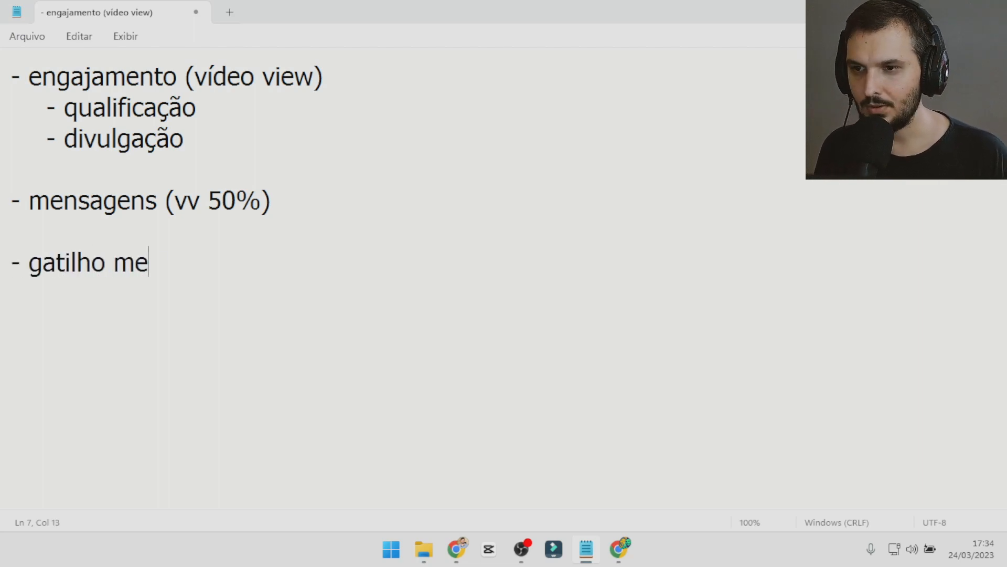
text(ntal (auto)
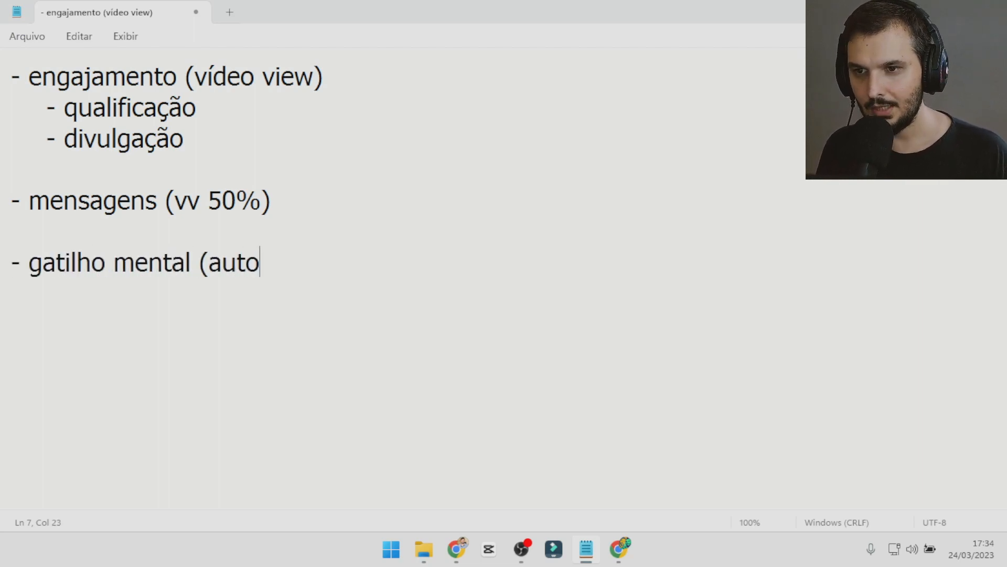
text(ridade))
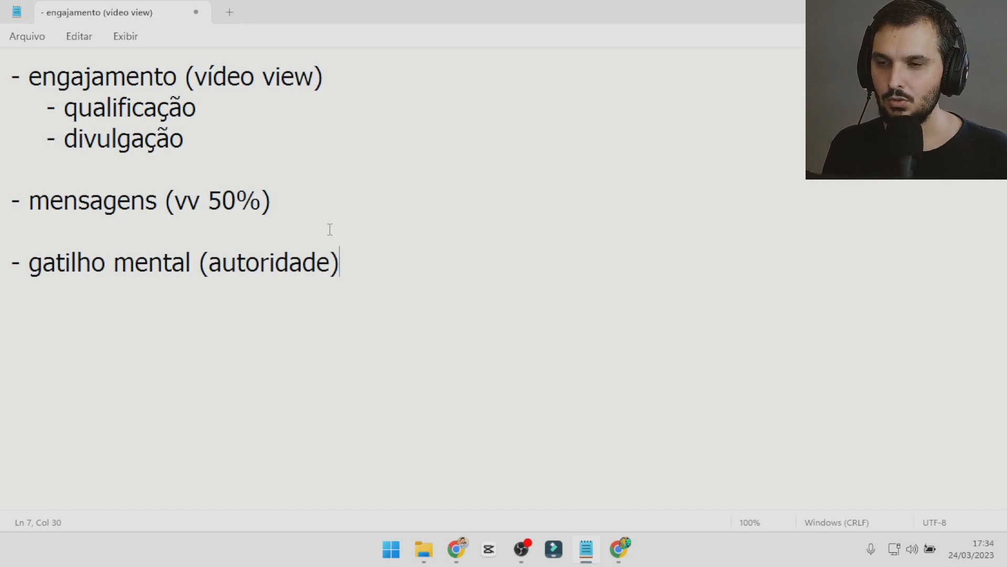
drag(209, 270, 345, 277)
click(345, 276)
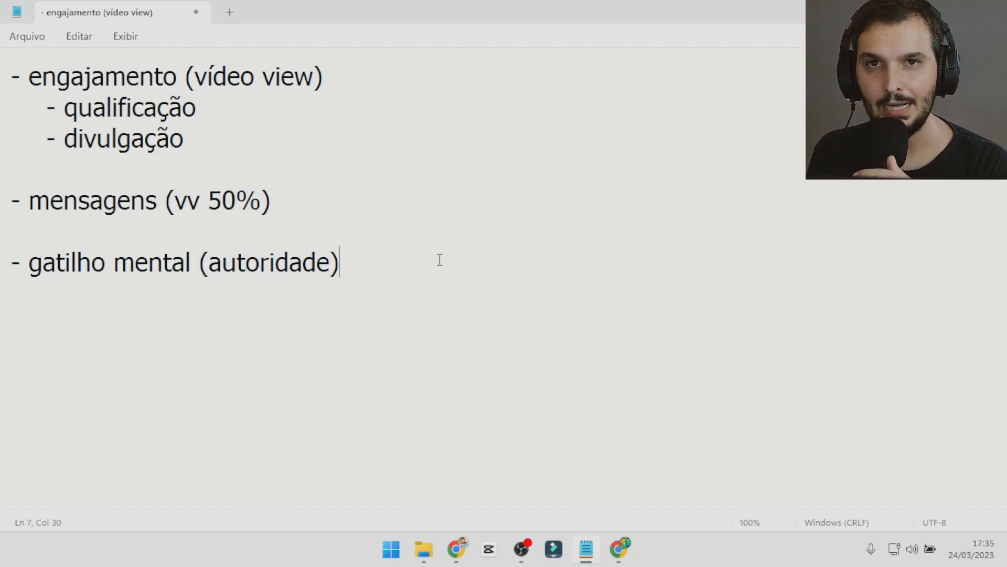
Switch to File Explorer and open another example video, vid03.
click(429, 548)
double_click(306, 162)
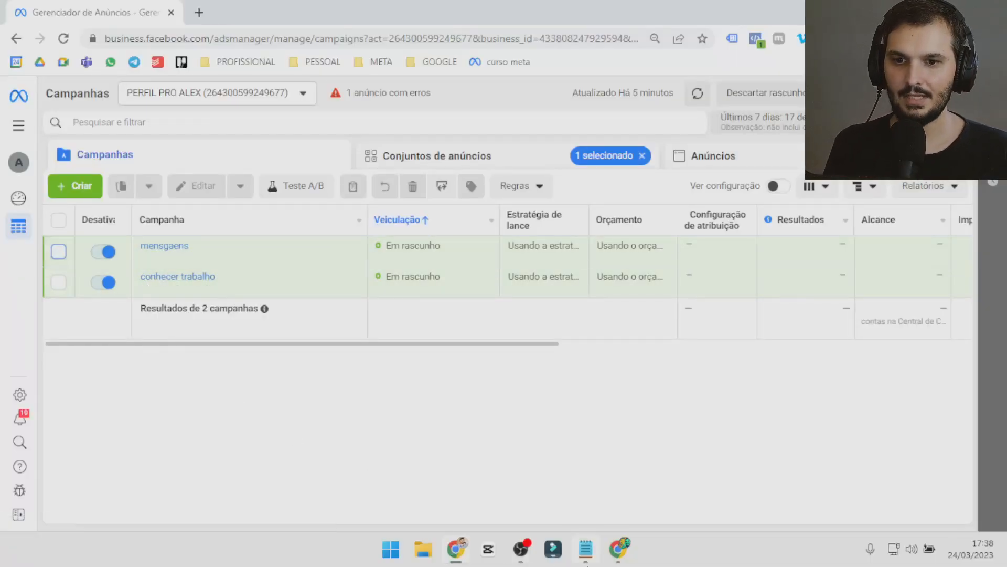
Return to Notepad, clear all the existing notes and write "- promoções" in their place.
click(590, 563)
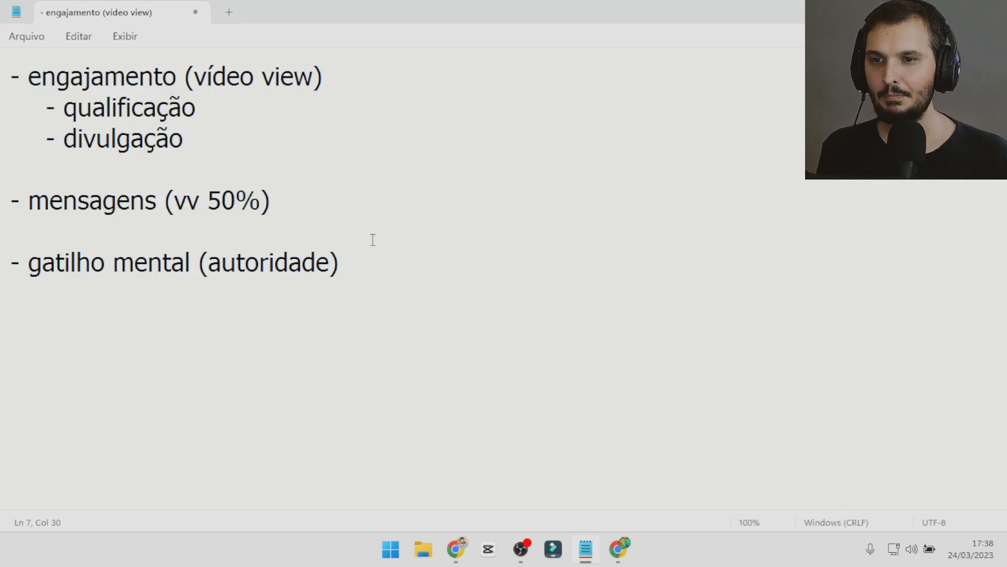
drag(373, 257, 3, 79)
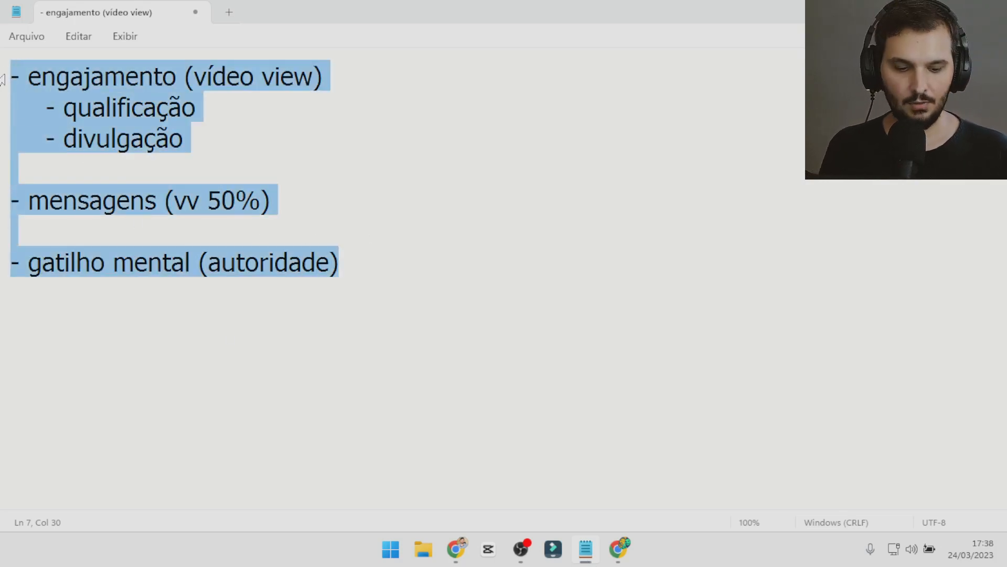
key(BackSpace)
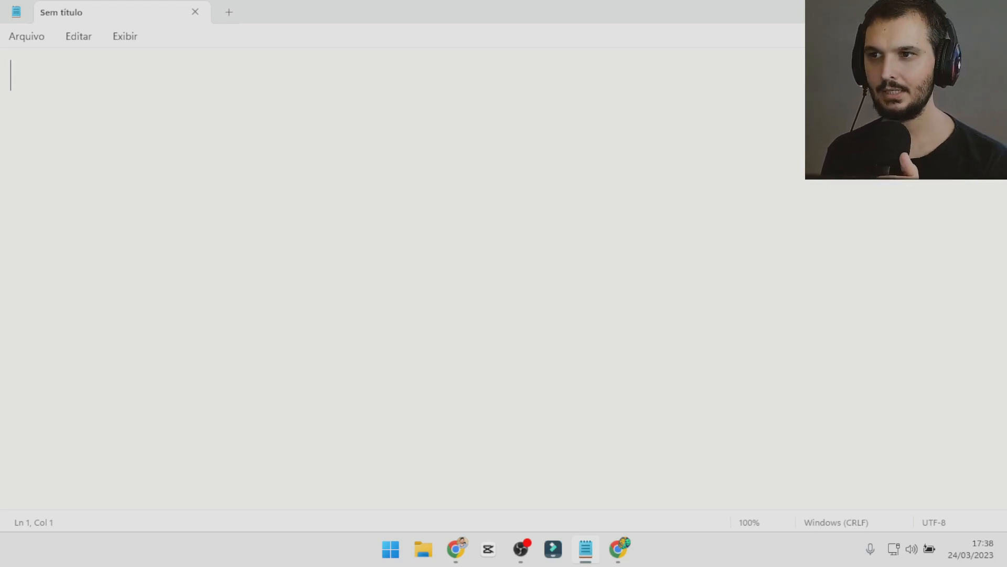
text(- pro)
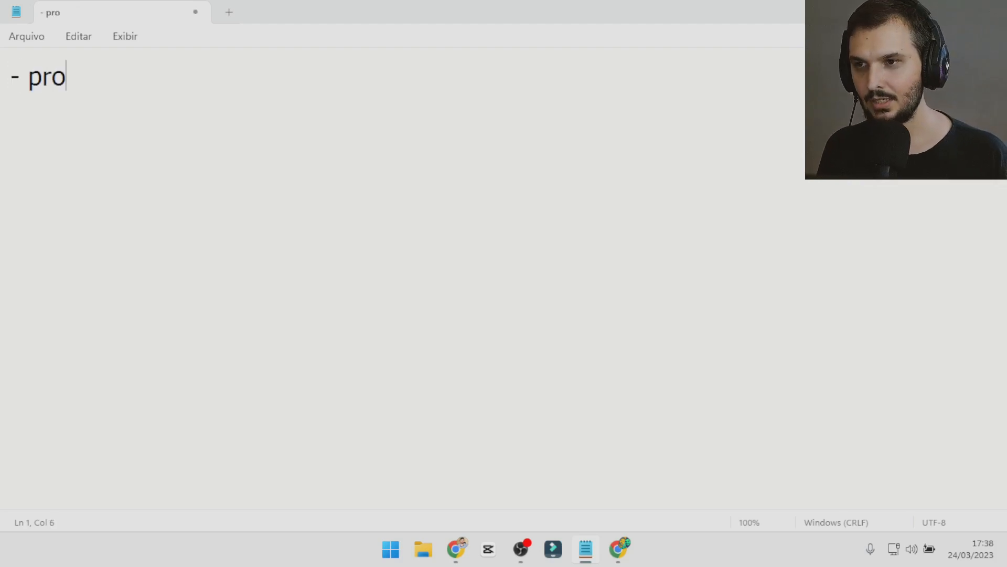
text(moções)
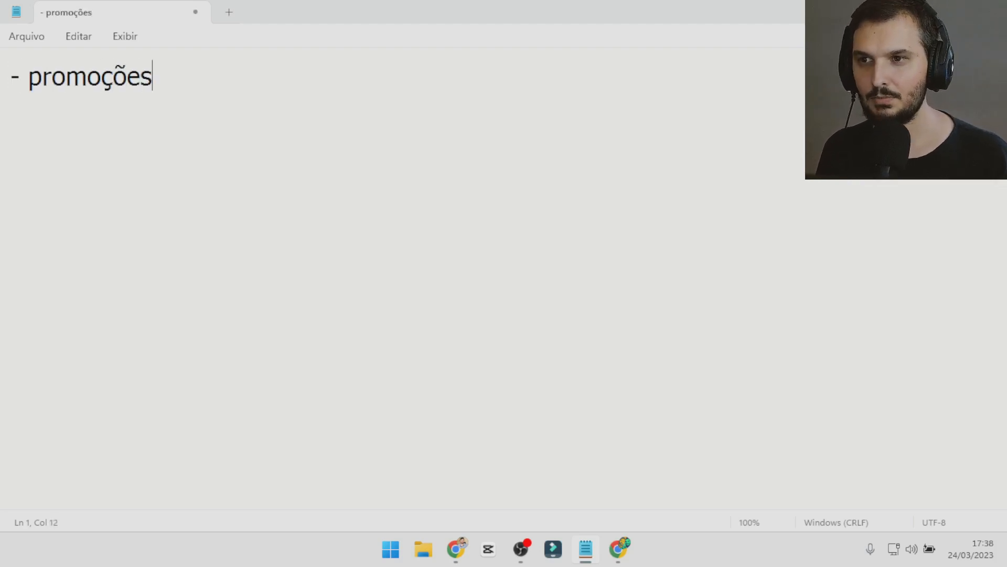